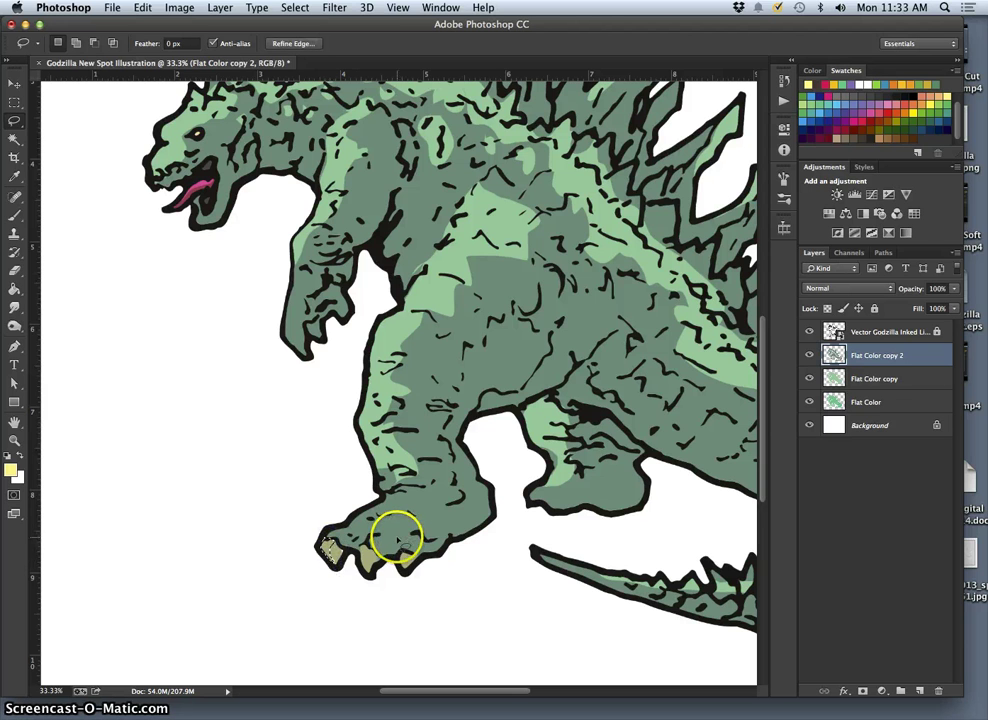
# Step: Lasso and delete the lit areas of the front foot's claws and upper foot on the Flat Color copy 2 shadow layer
pyautogui.click(366, 547)
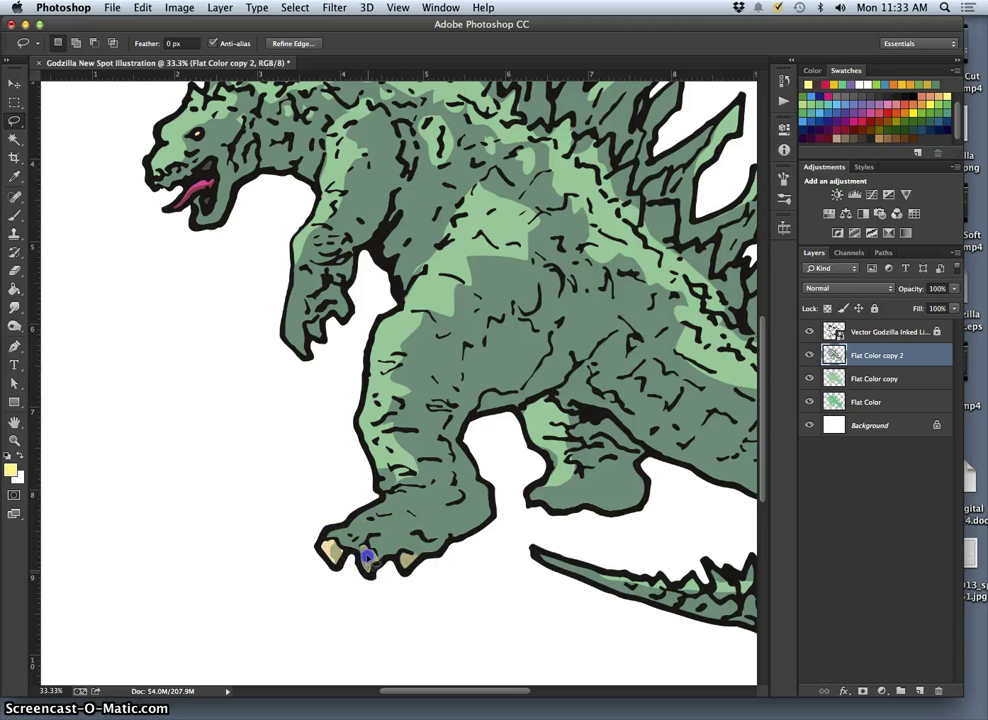
pyautogui.moveTo(380, 572); pyautogui.dragTo(372, 550)
pyautogui.click(392, 494)
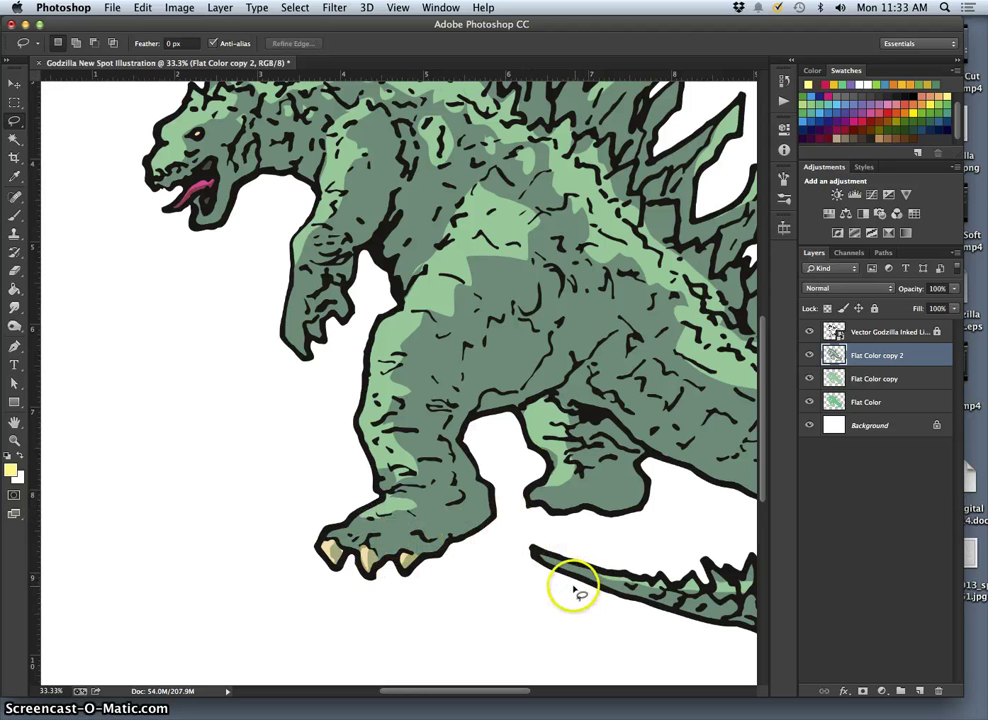
# Step: Hide and reshow the Flat Color copy 2 and Flat Color copy layers in turn to compare their shading on the whole figure
pyautogui.press('super+minus')
pyautogui.press('super+minus')
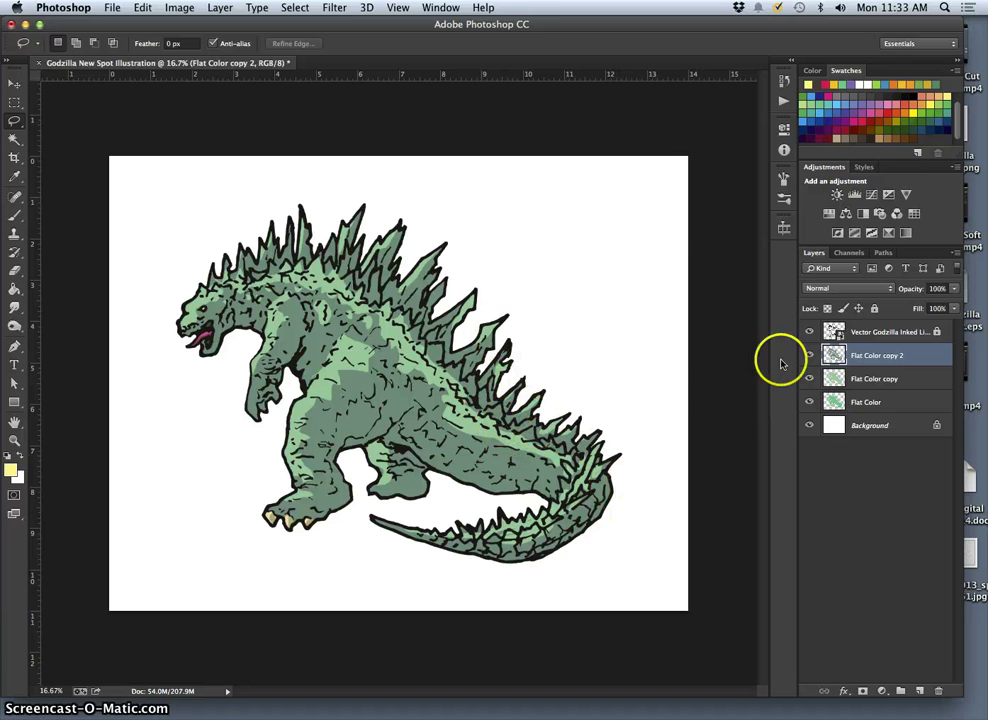
pyautogui.click(810, 356)
pyautogui.click(810, 356)
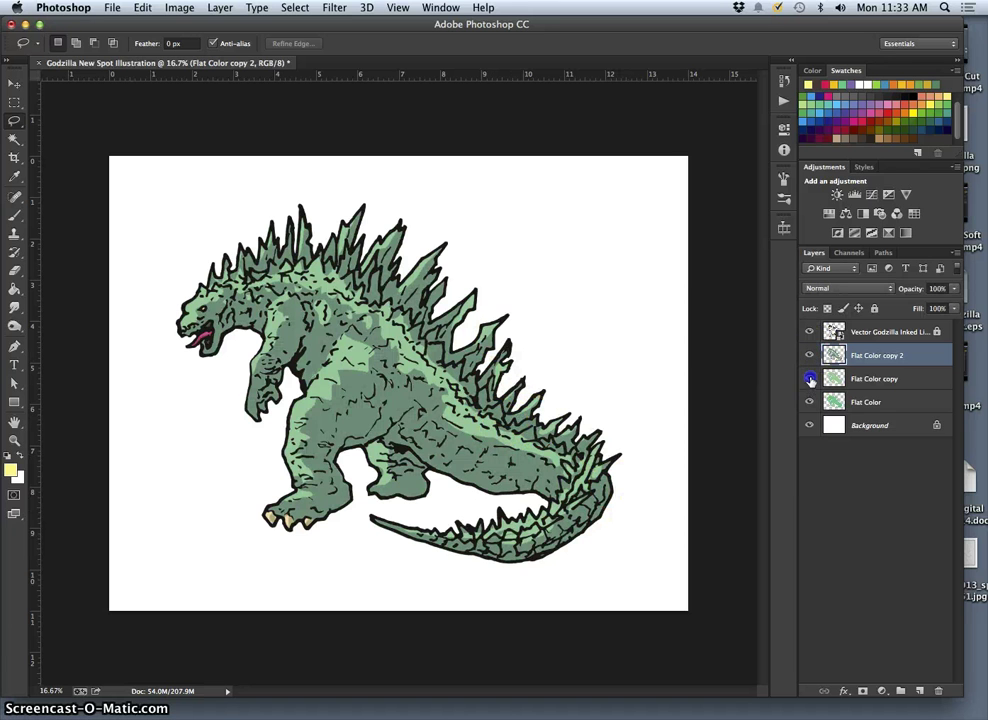
pyautogui.click(810, 379)
pyautogui.click(810, 379)
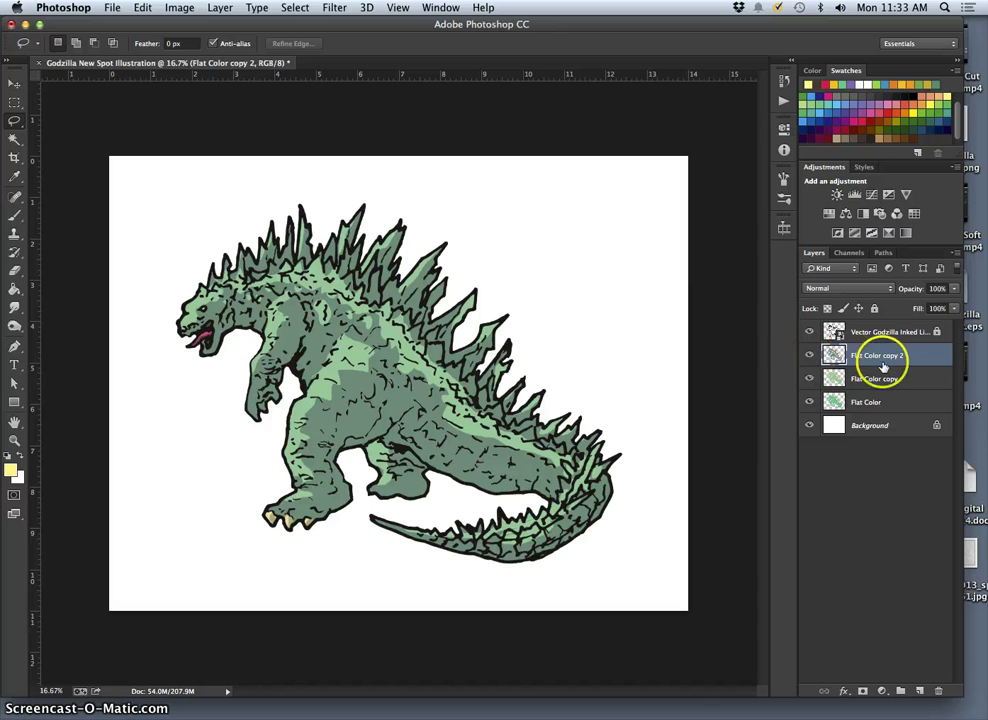
# Step: Duplicate Flat Color copy 2 and apply Color Balance to the duplicate, with midtones about -14, 0, +26 and shadows 0, 0, +31
pyautogui.press('super+j')
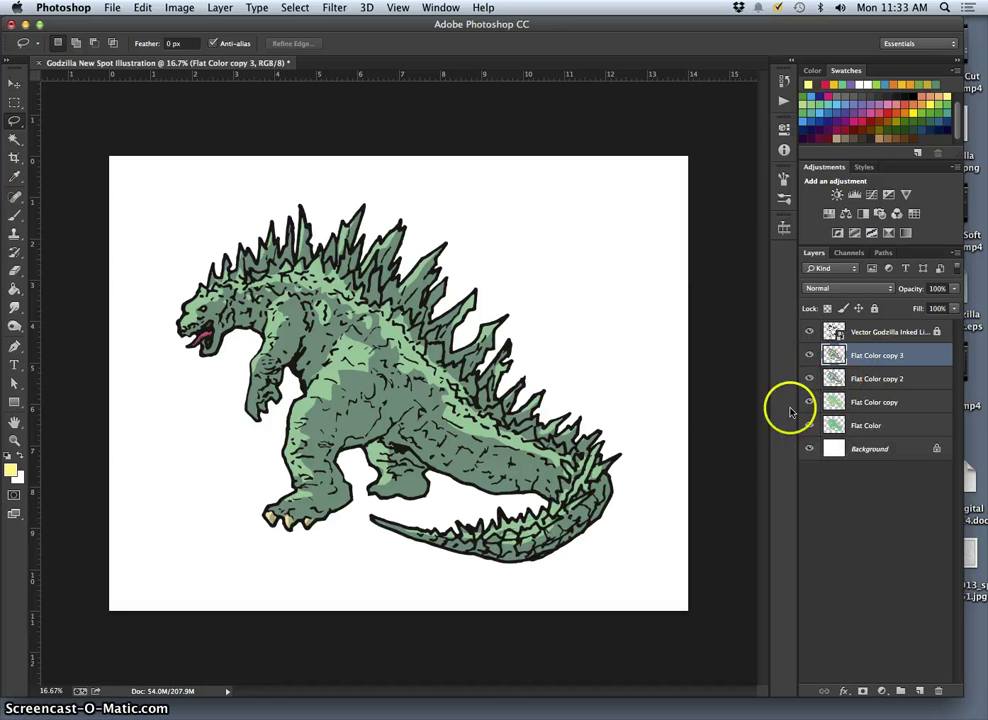
pyautogui.click(179, 7)
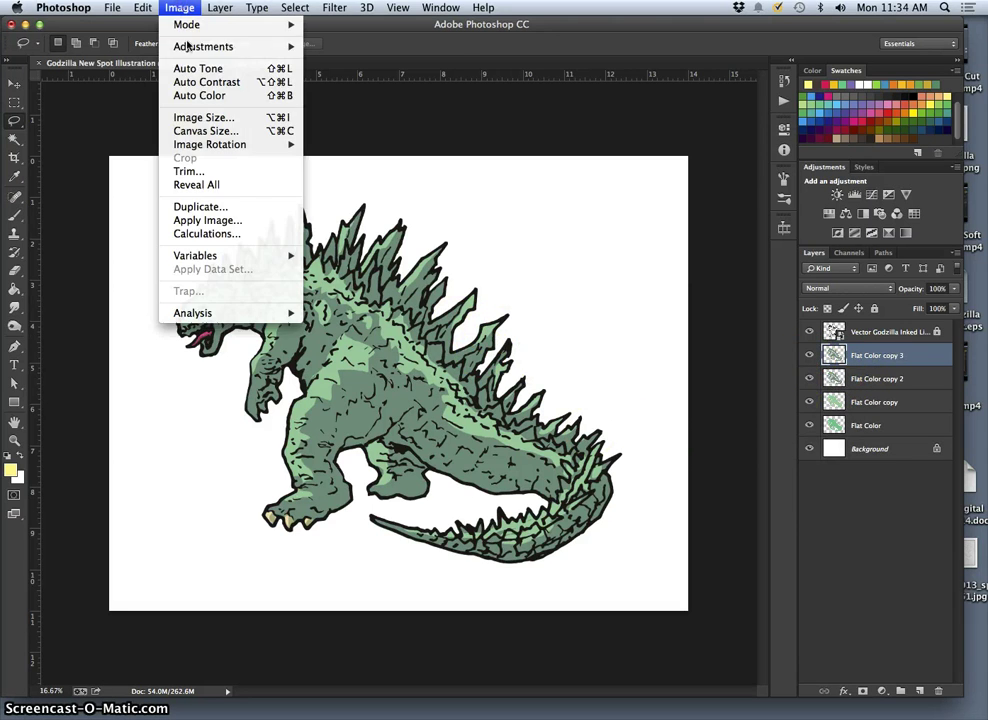
pyautogui.moveTo(185, 46)
pyautogui.click(351, 136)
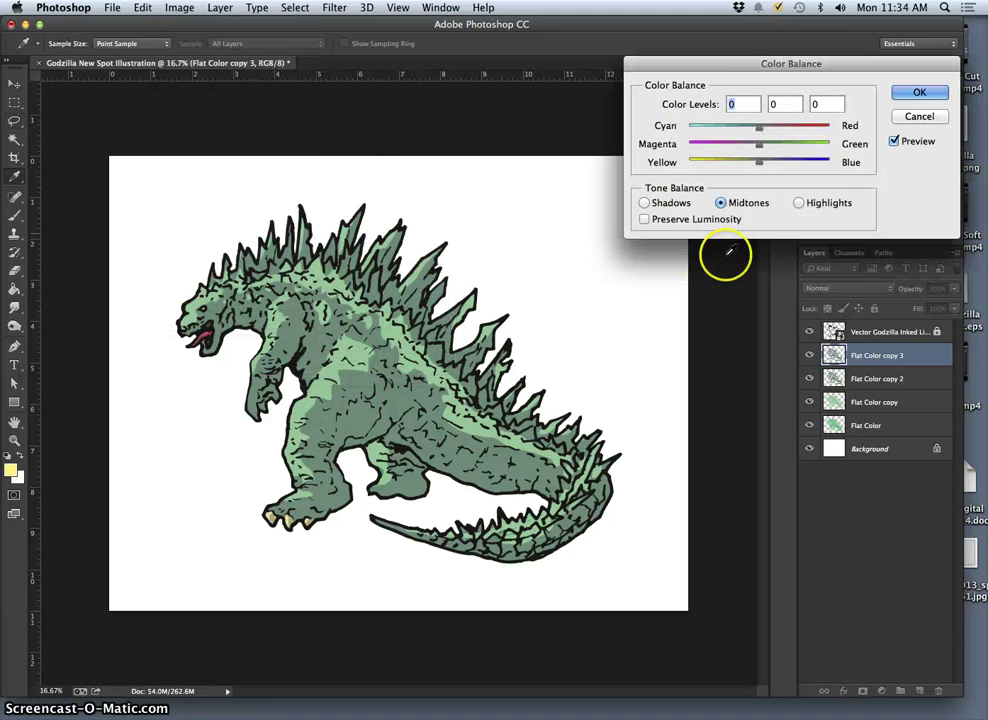
pyautogui.moveTo(759, 163); pyautogui.dragTo(749, 128)
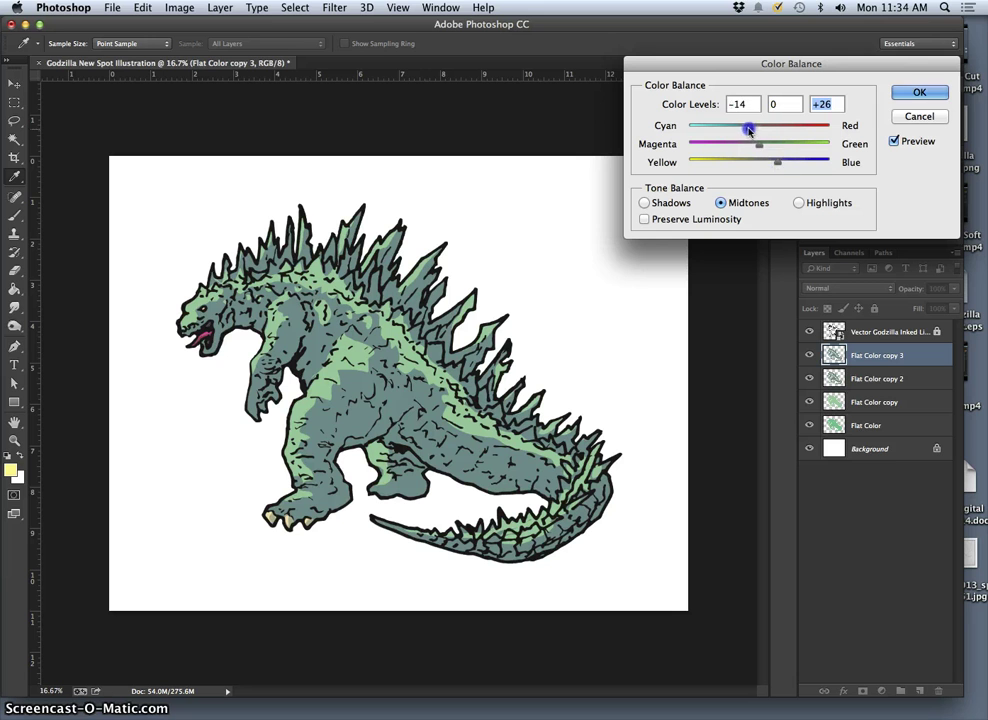
pyautogui.click(644, 203)
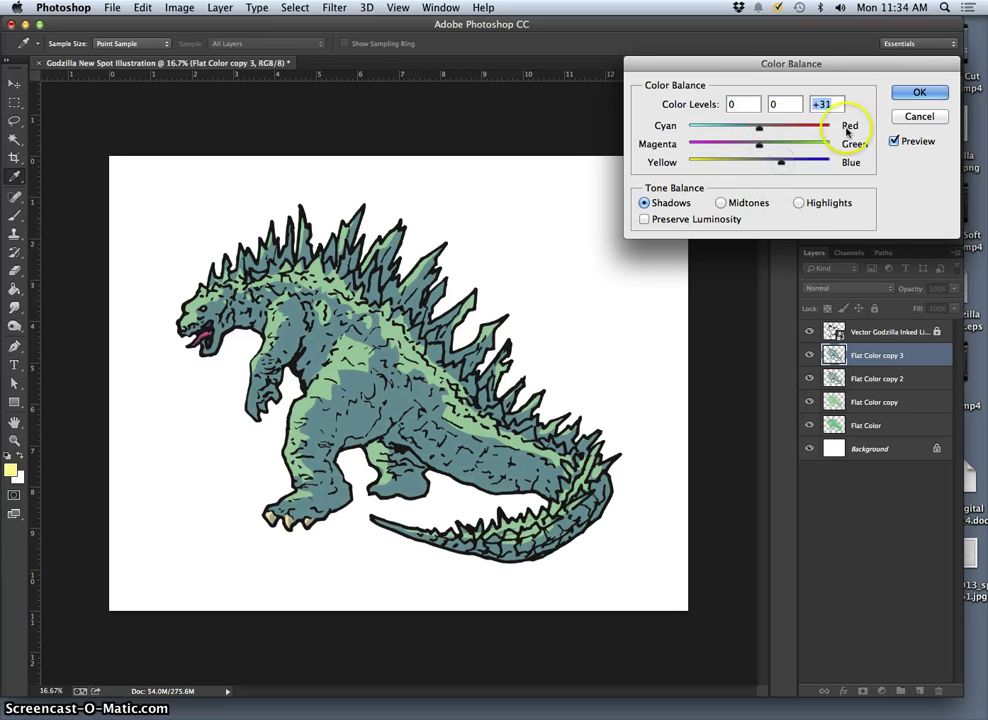
pyautogui.click(915, 92)
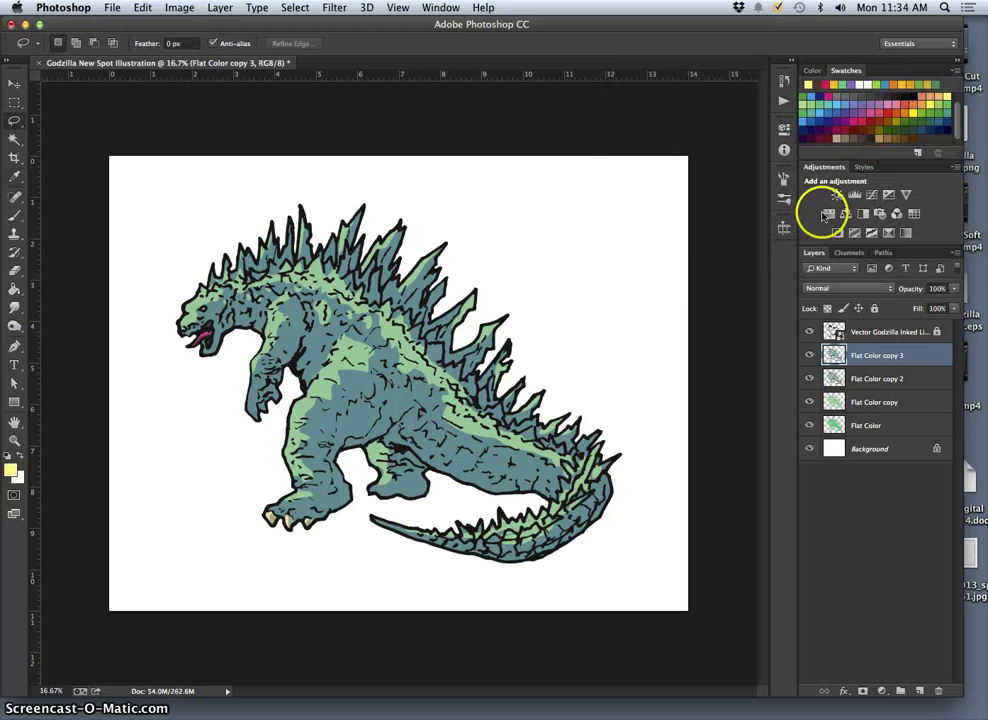
# Step: Duplicate the Flat Color copy layer and apply Color Balance to the duplicate with midtone levels of about +39, +2, -24
pyautogui.click(866, 380)
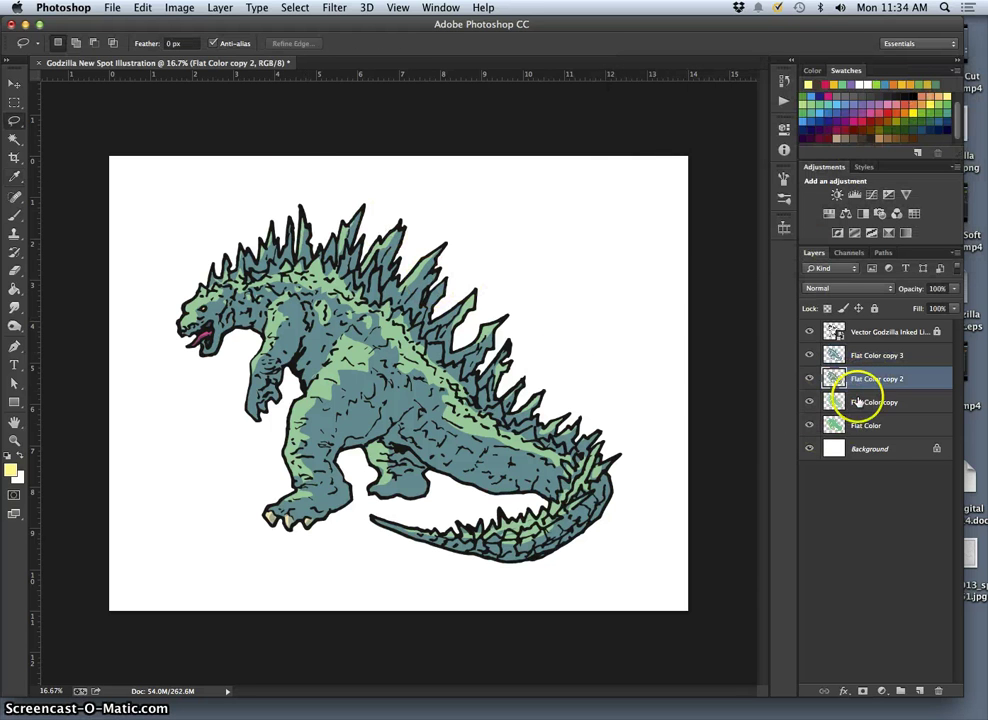
pyautogui.click(857, 402)
pyautogui.press('super+j')
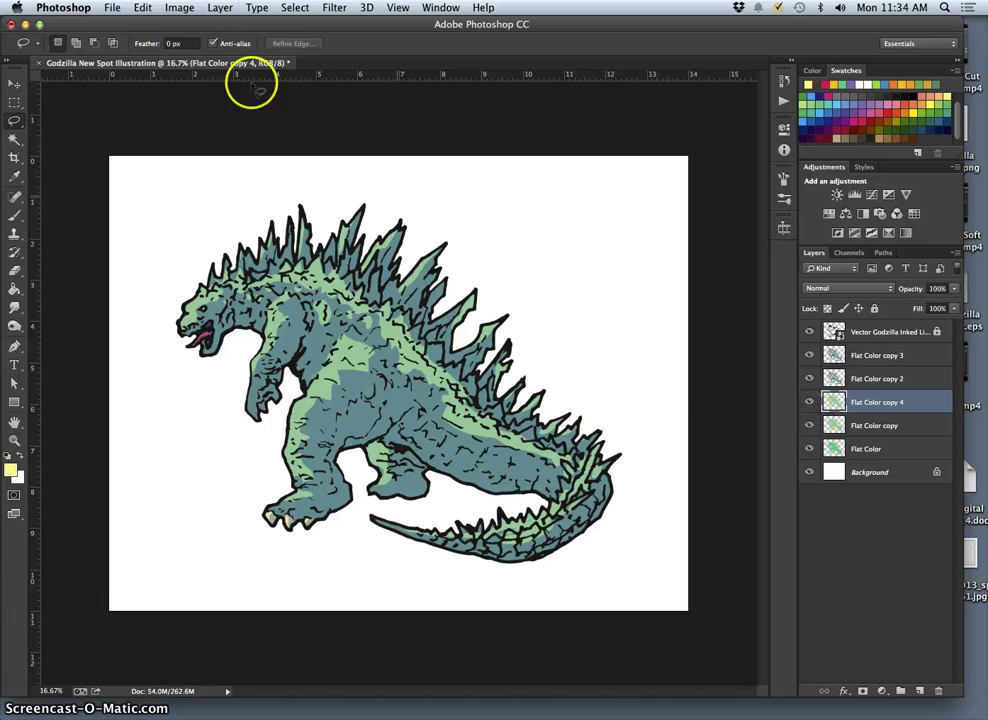
pyautogui.click(174, 9)
pyautogui.moveTo(205, 46)
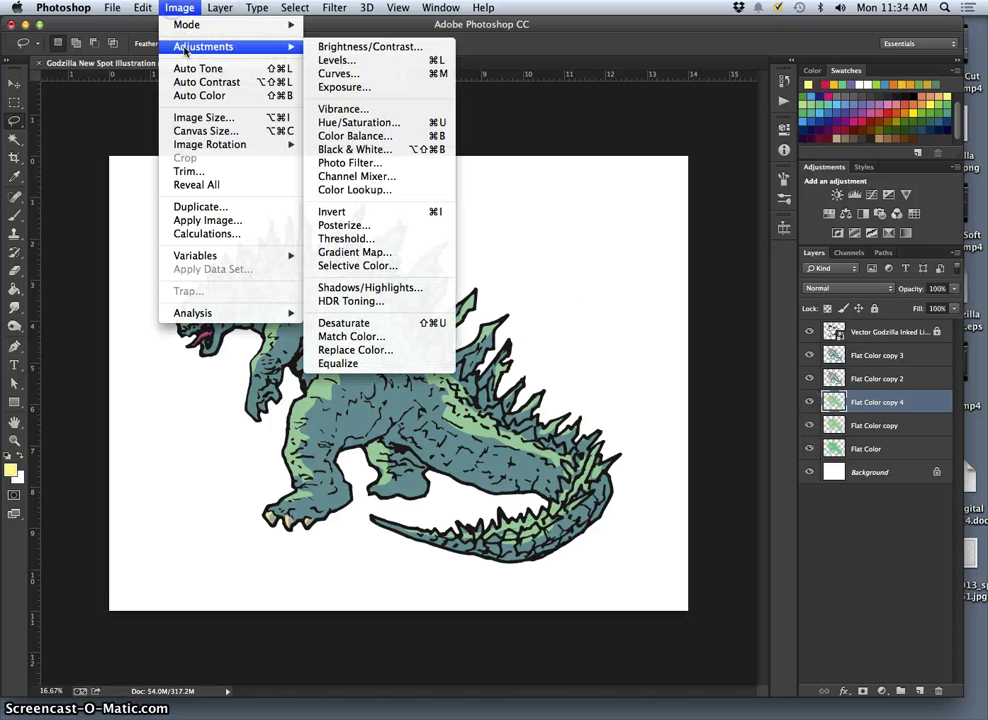
pyautogui.click(355, 135)
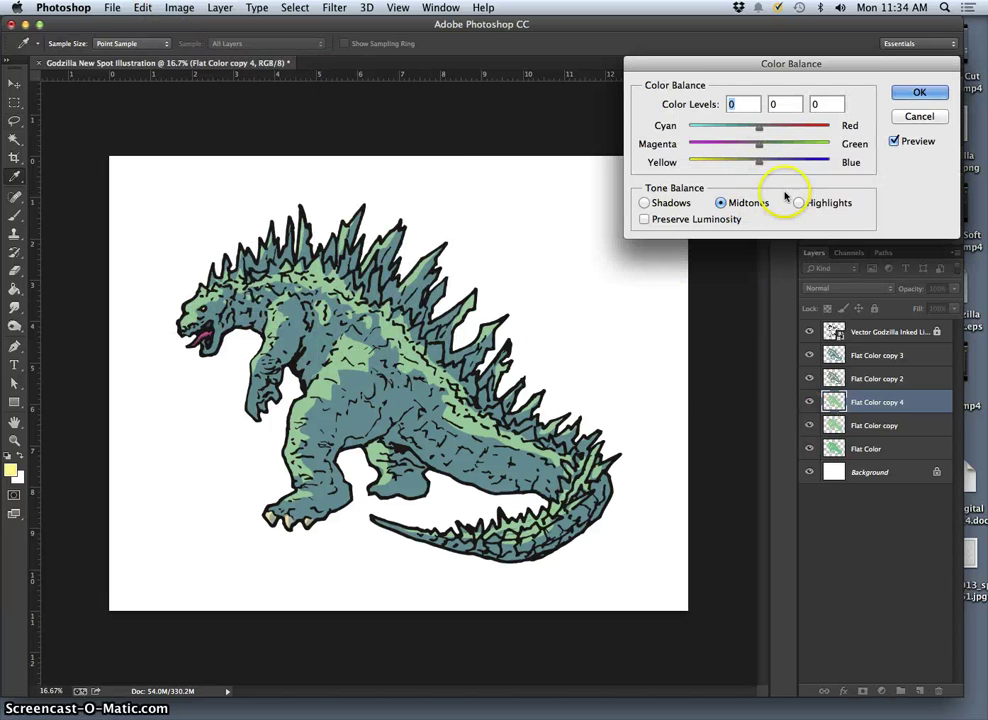
pyautogui.moveTo(759, 164)
pyautogui.mouseDown()
pyautogui.moveTo(741, 164)
pyautogui.moveTo(785, 127)
pyautogui.moveTo(761, 146)
pyautogui.mouseUp()
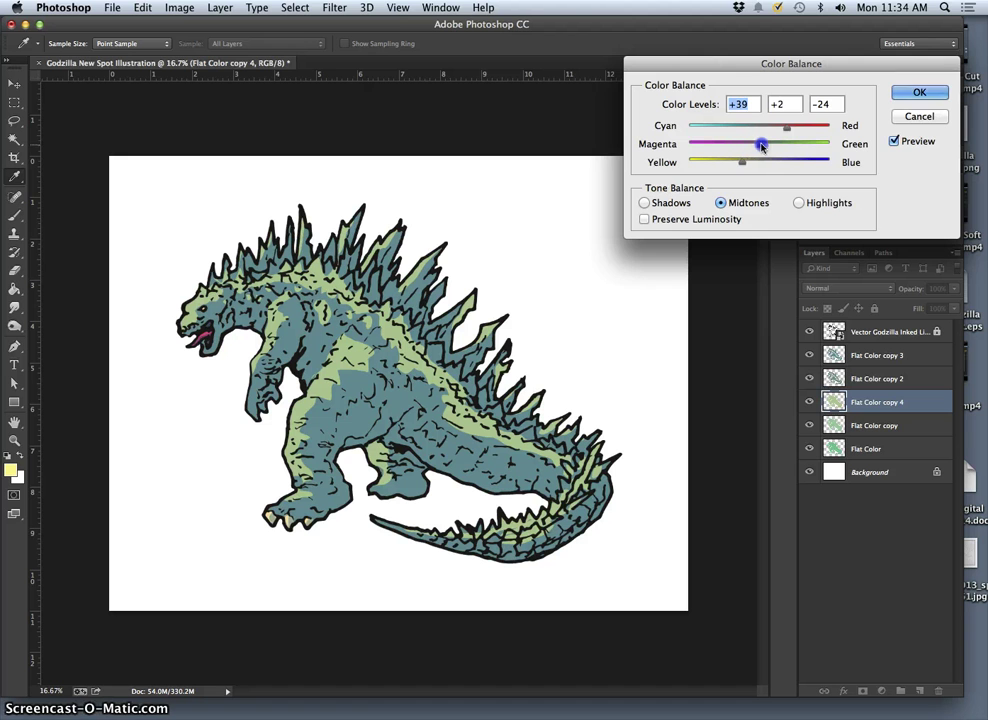
pyautogui.click(940, 93)
pyautogui.press('l')
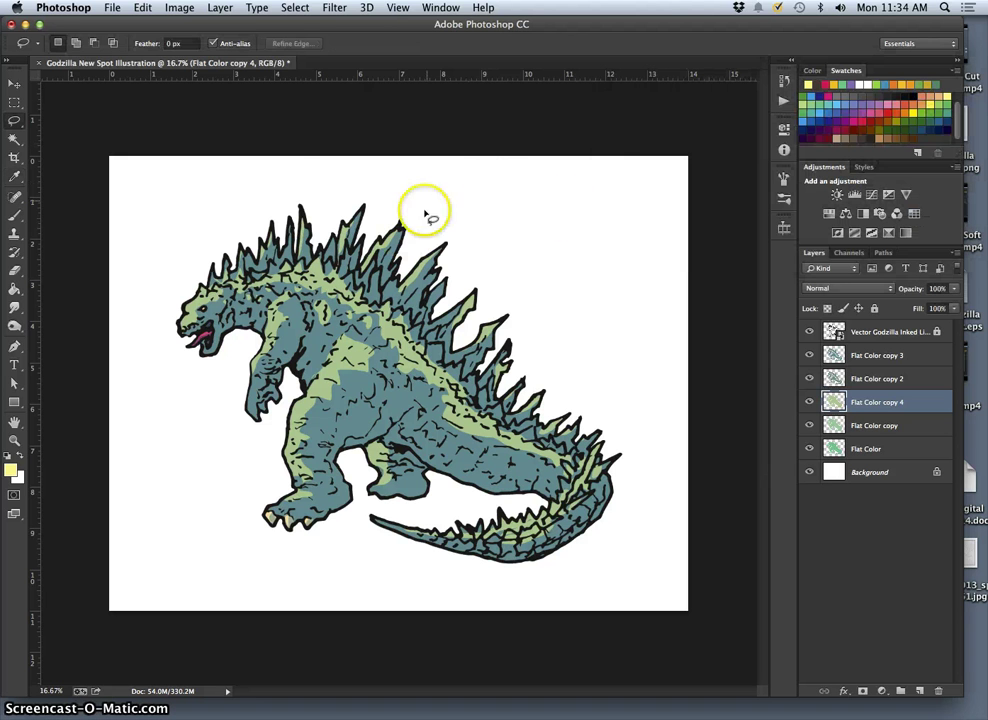
# Step: Apply Hue/Saturation to the Flat Color copy 4 layer with saturation -24 and lightness about +8
pyautogui.click(183, 7)
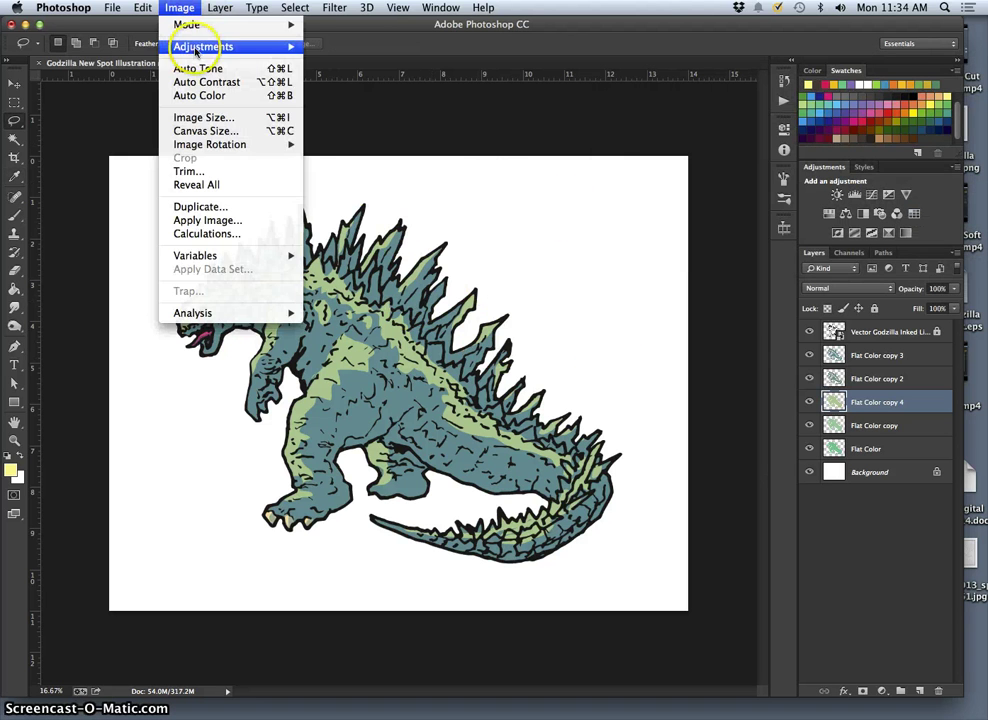
pyautogui.moveTo(209, 44)
pyautogui.click(370, 122)
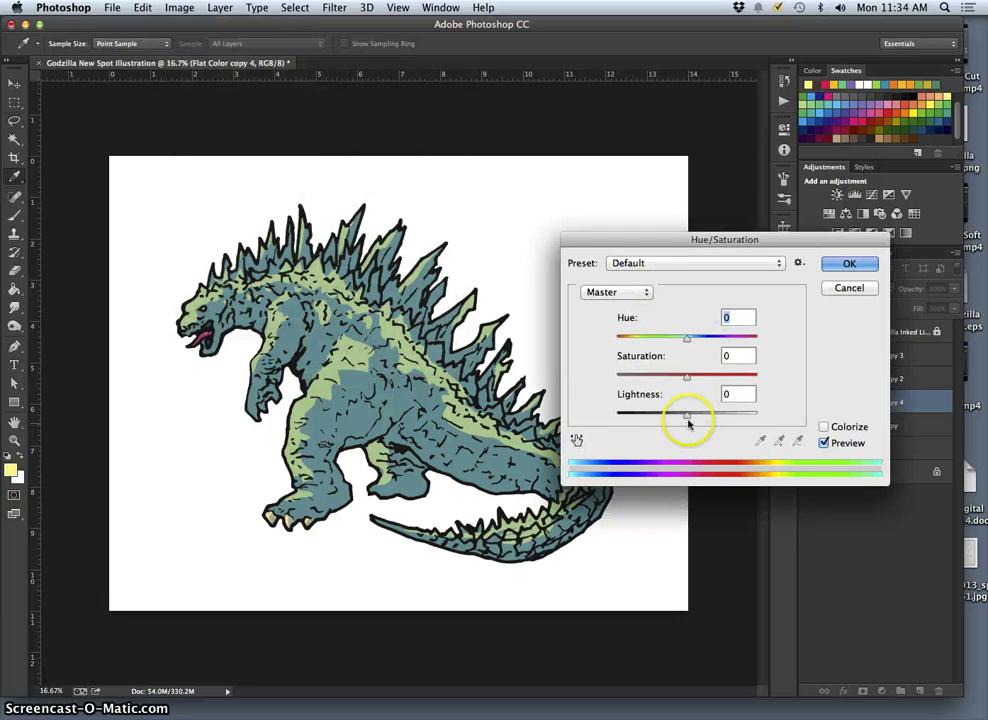
pyautogui.moveTo(686, 413)
pyautogui.mouseDown()
pyautogui.moveTo(677, 417)
pyautogui.moveTo(670, 379)
pyautogui.moveTo(693, 414)
pyautogui.mouseUp()
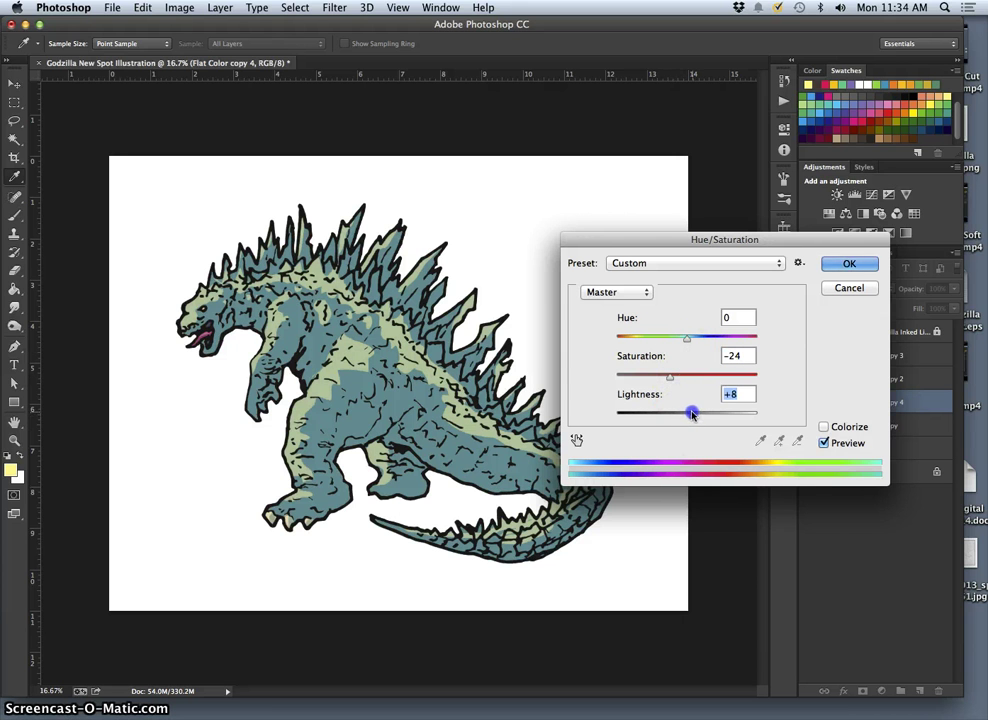
pyautogui.click(847, 263)
pyautogui.press('l')
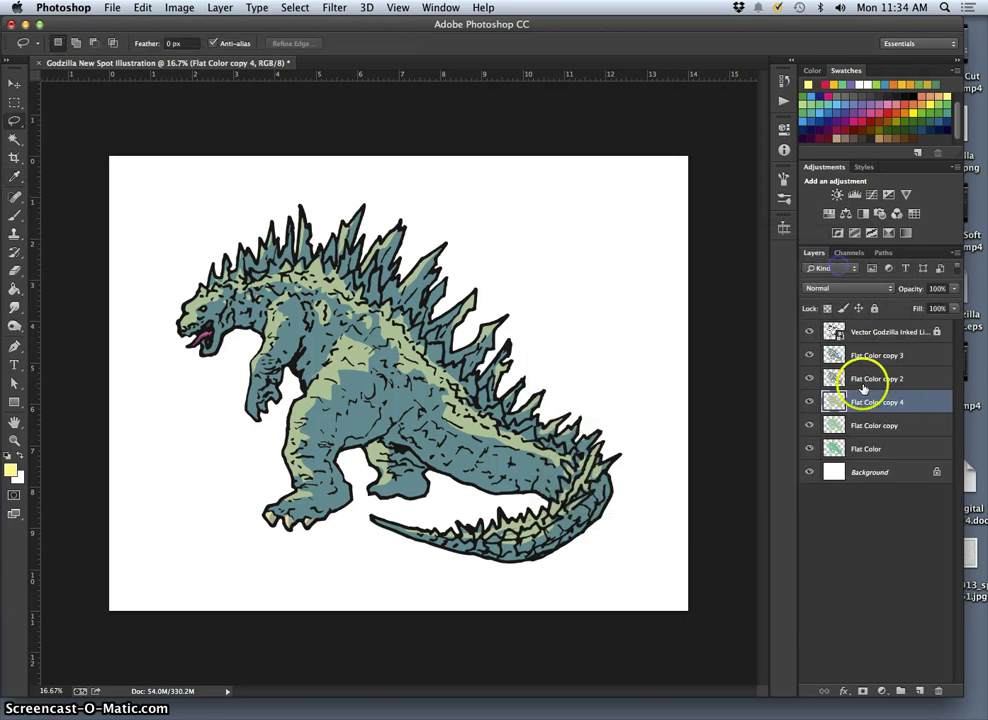
# Step: Apply Hue/Saturation to the Flat Color copy 3 layer with hue +9, saturation -1 and lightness -8
pyautogui.click(870, 355)
pyautogui.click(179, 7)
pyautogui.moveTo(203, 46)
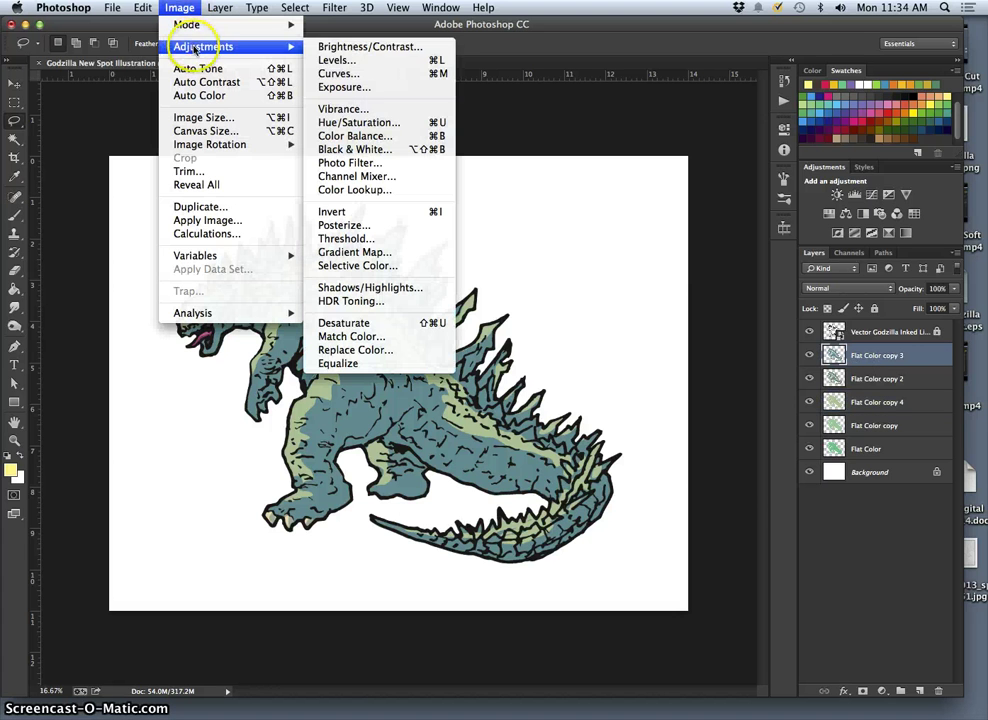
pyautogui.click(356, 124)
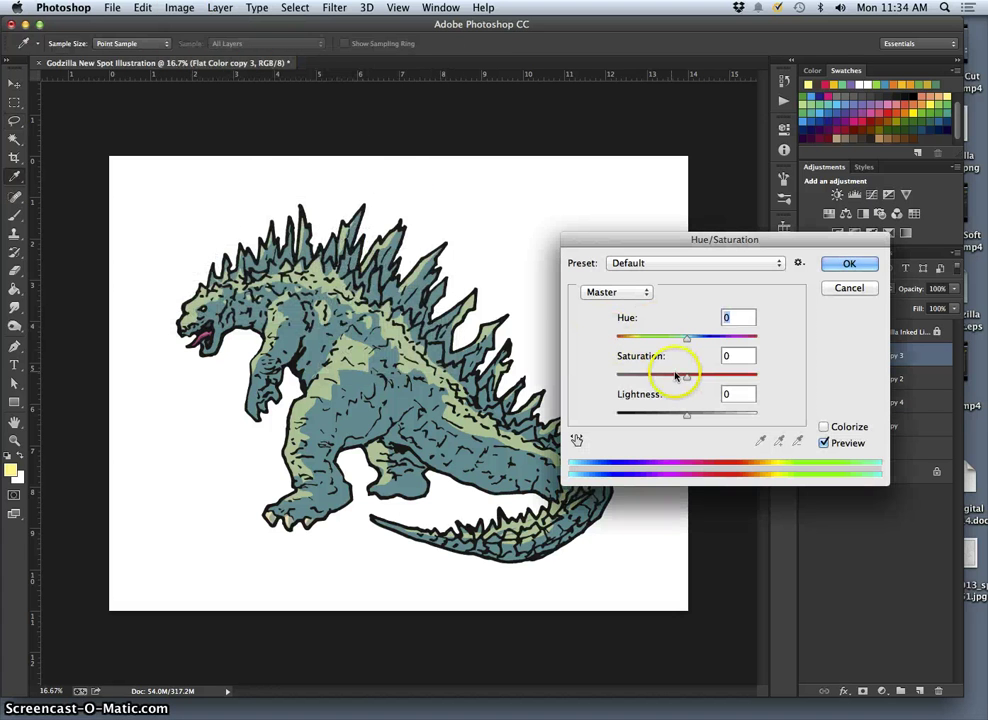
pyautogui.moveTo(686, 417)
pyautogui.mouseDown()
pyautogui.moveTo(668, 414)
pyautogui.moveTo(684, 415)
pyautogui.mouseUp()
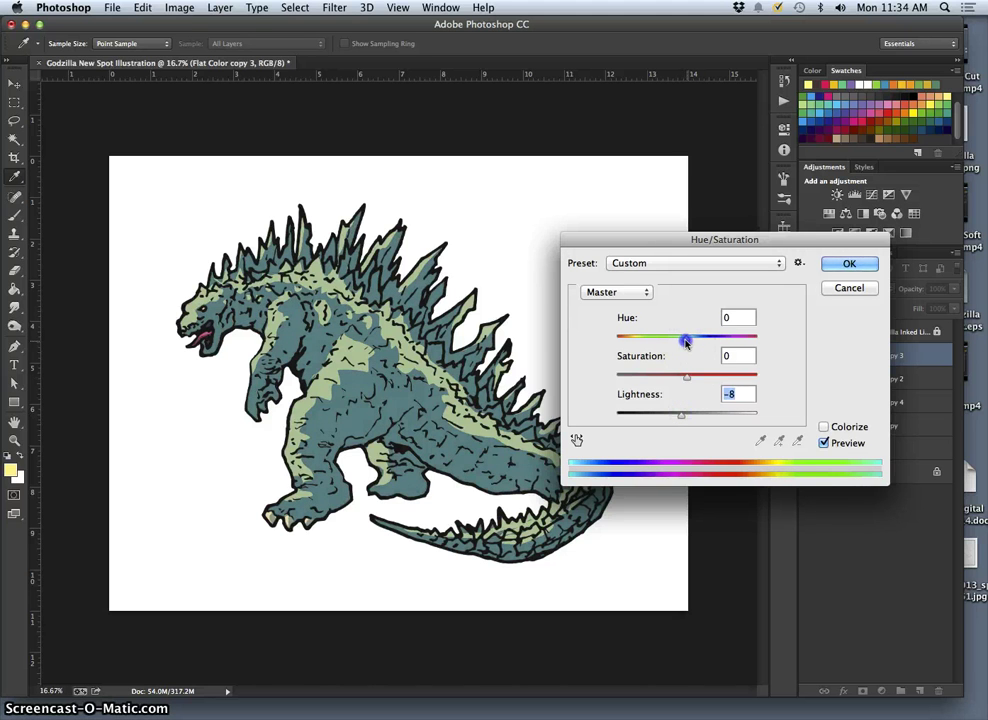
pyautogui.moveTo(678, 342); pyautogui.dragTo(686, 378)
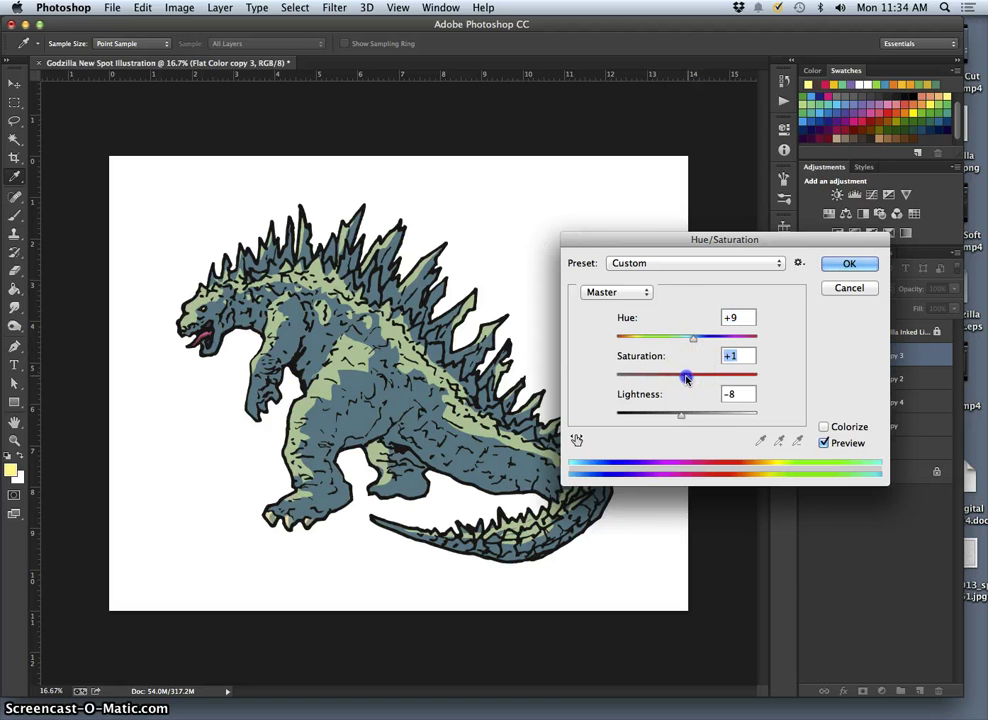
pyautogui.click(841, 288)
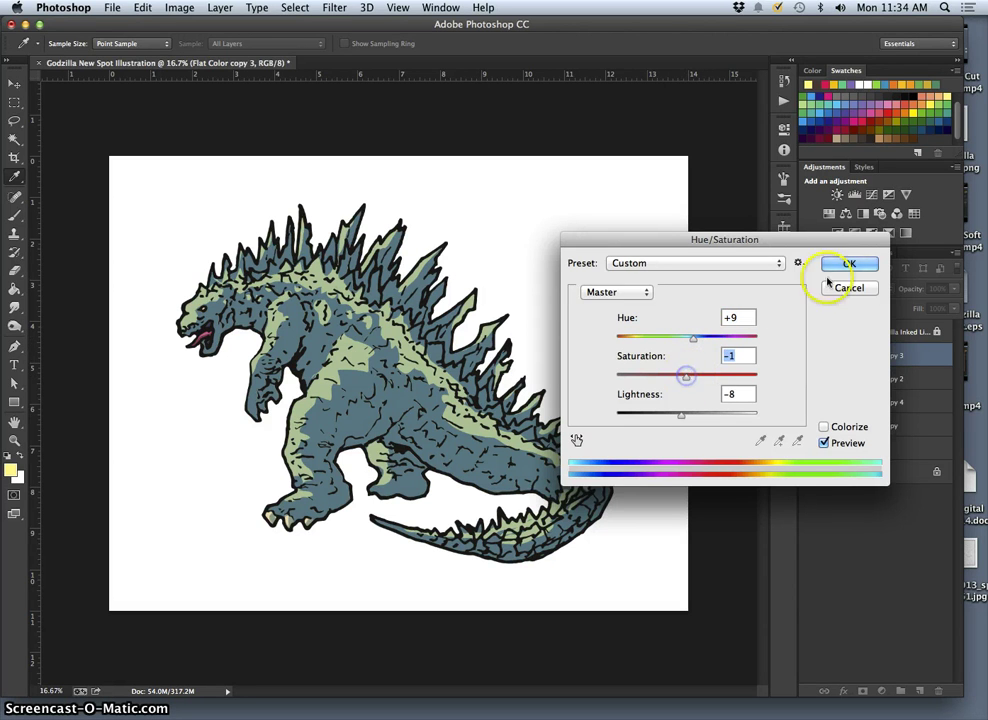
pyautogui.press('l')
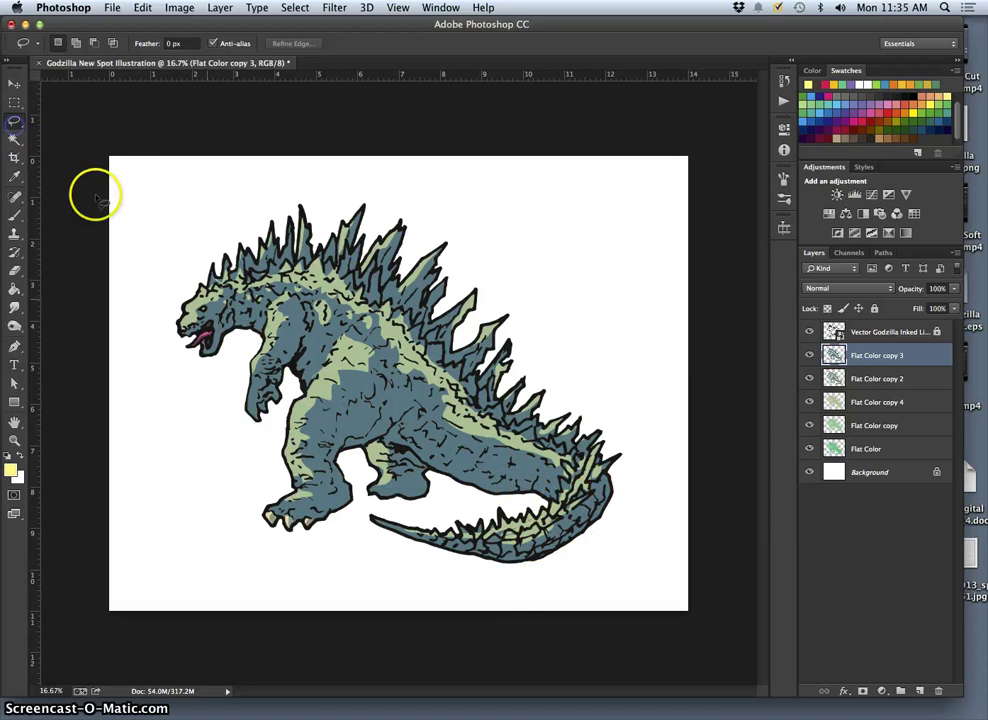
# Step: Toggle the Background layer's visibility to check the figure against transparency and leave the layer shown
pyautogui.click(208, 330)
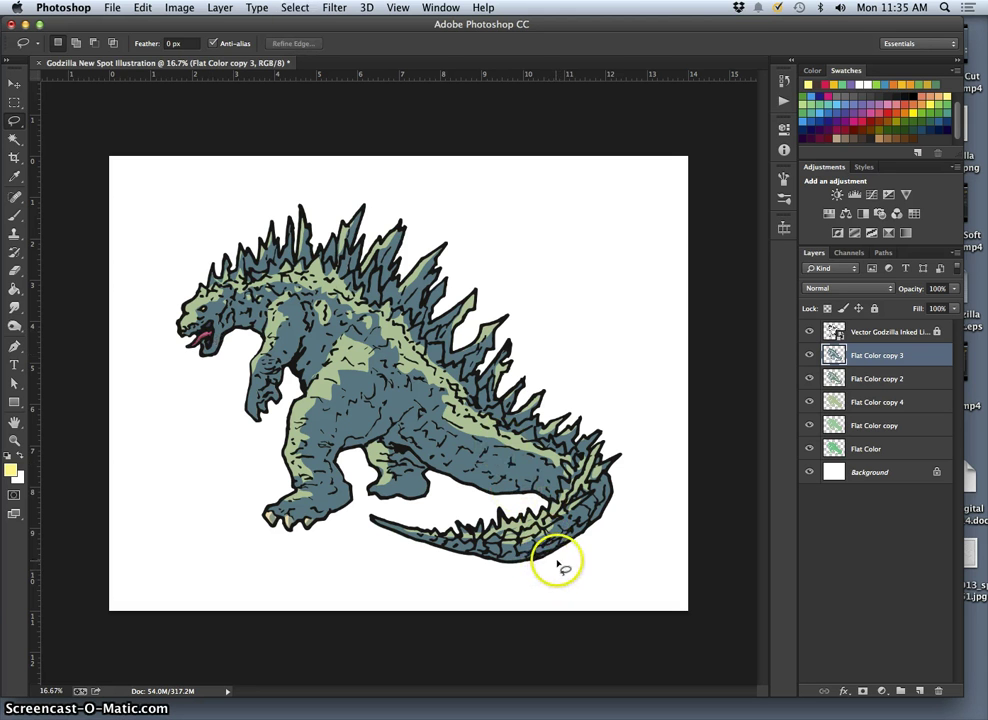
pyautogui.press('super+minus')
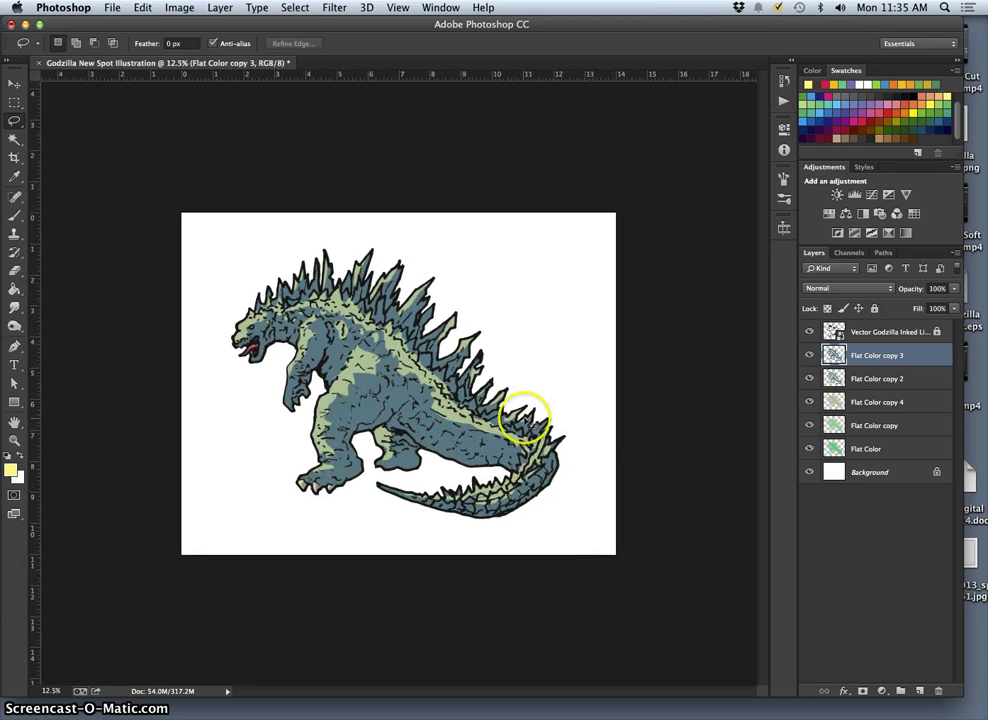
pyautogui.click(809, 473)
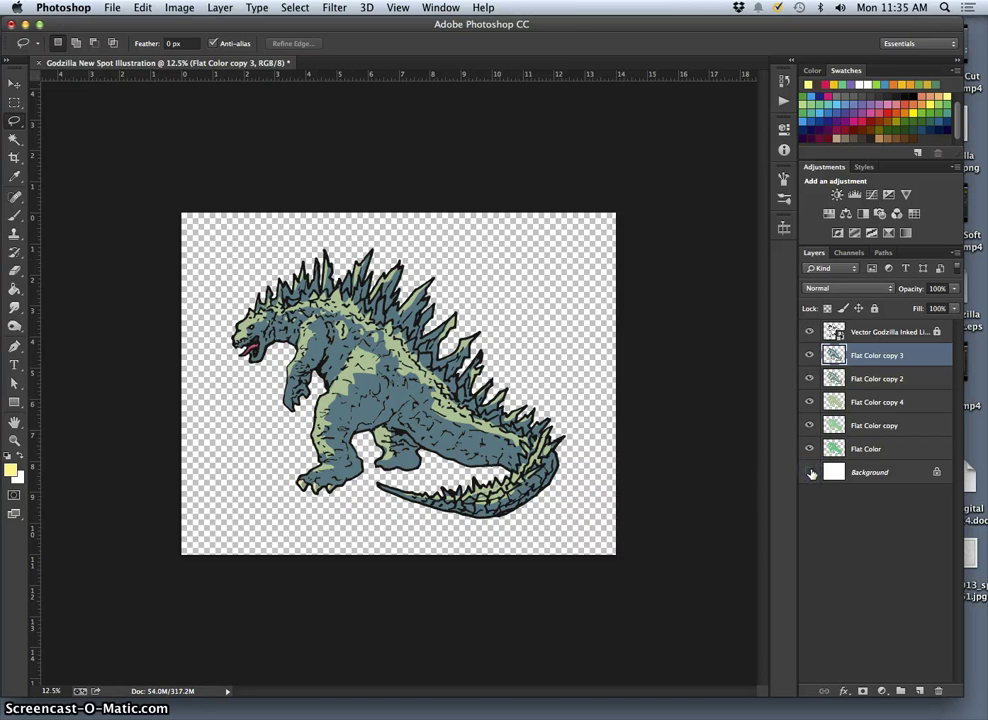
pyautogui.doubleClick(812, 469)
pyautogui.click(810, 471)
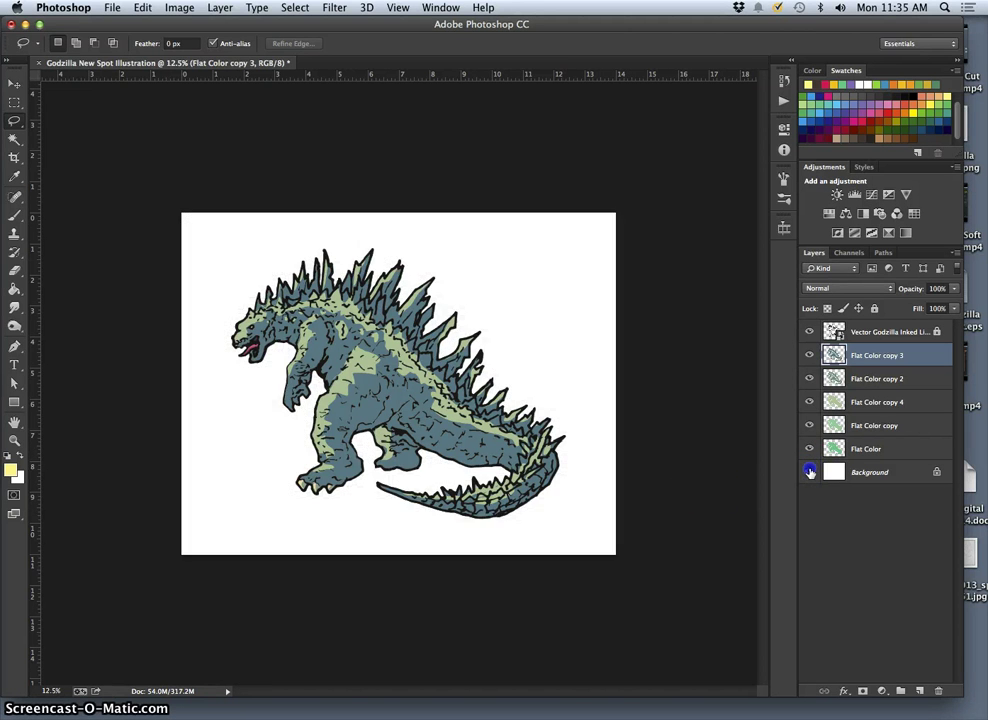
# Step: Draw a yellow circle about 3110 px wide just above the Background layer and move it to about X 924, Y 269 px
pyautogui.click(855, 471)
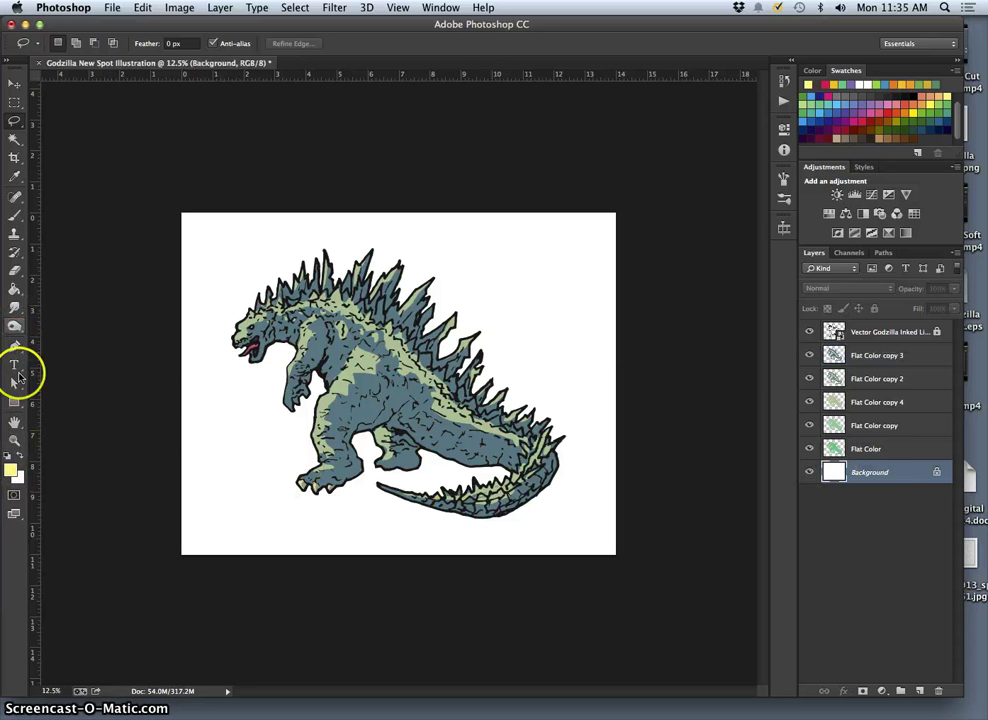
pyautogui.moveTo(14, 401); pyautogui.dragTo(56, 422)
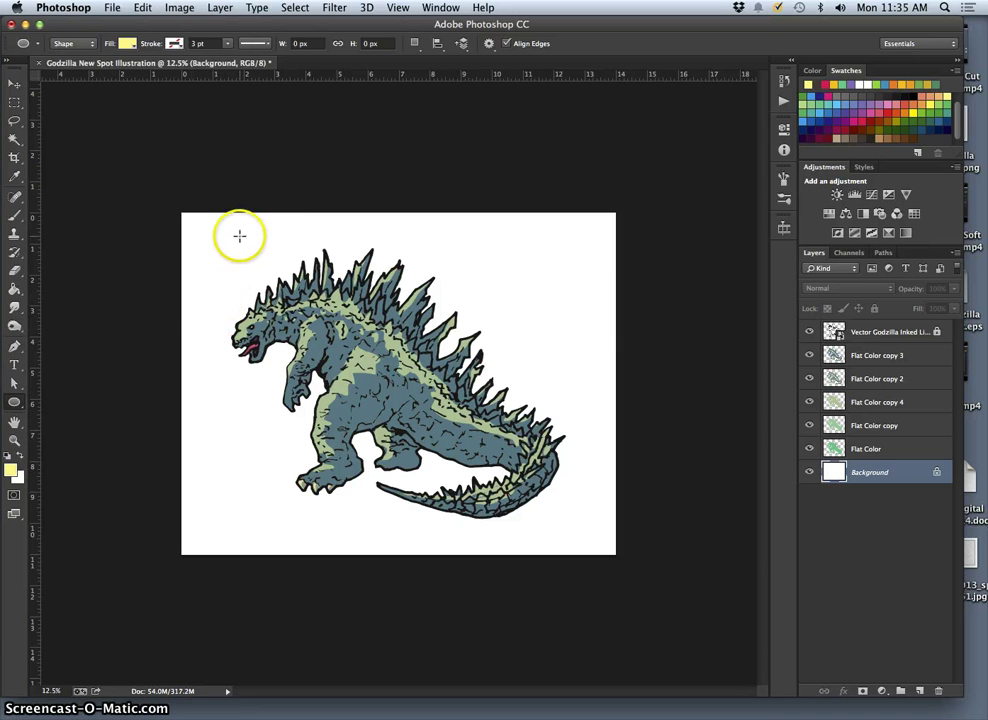
pyautogui.moveTo(243, 233); pyautogui.dragTo(520, 509)
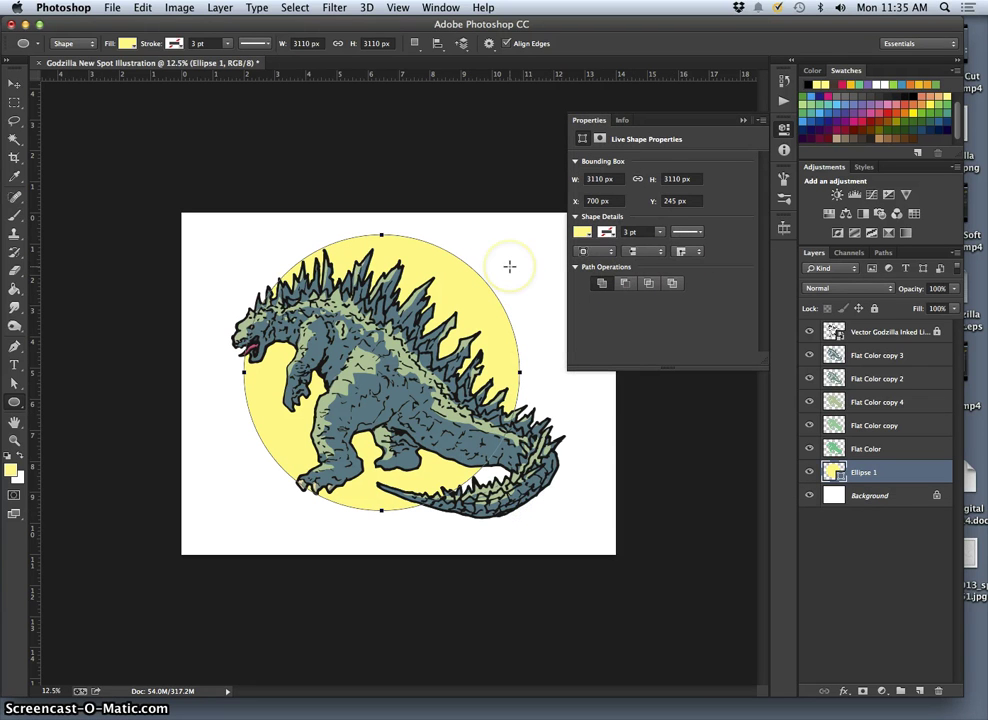
pyautogui.click(14, 83)
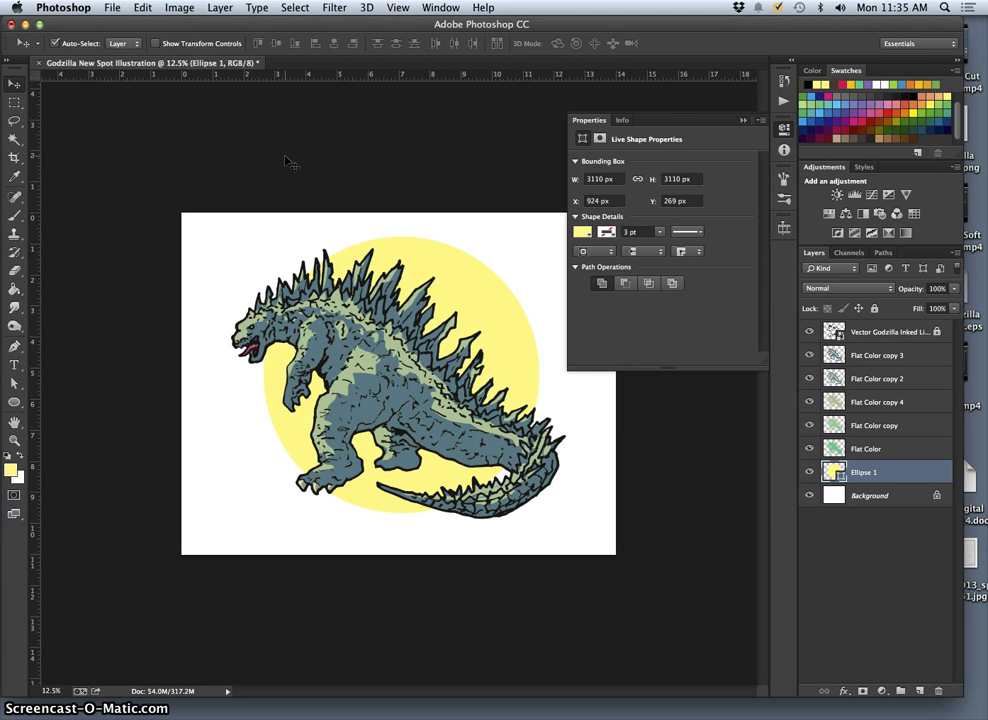
# Step: Change the fill of the circle behind the figure from the swatches to red and collapse its shape properties
pyautogui.click(581, 233)
pyautogui.click(585, 314)
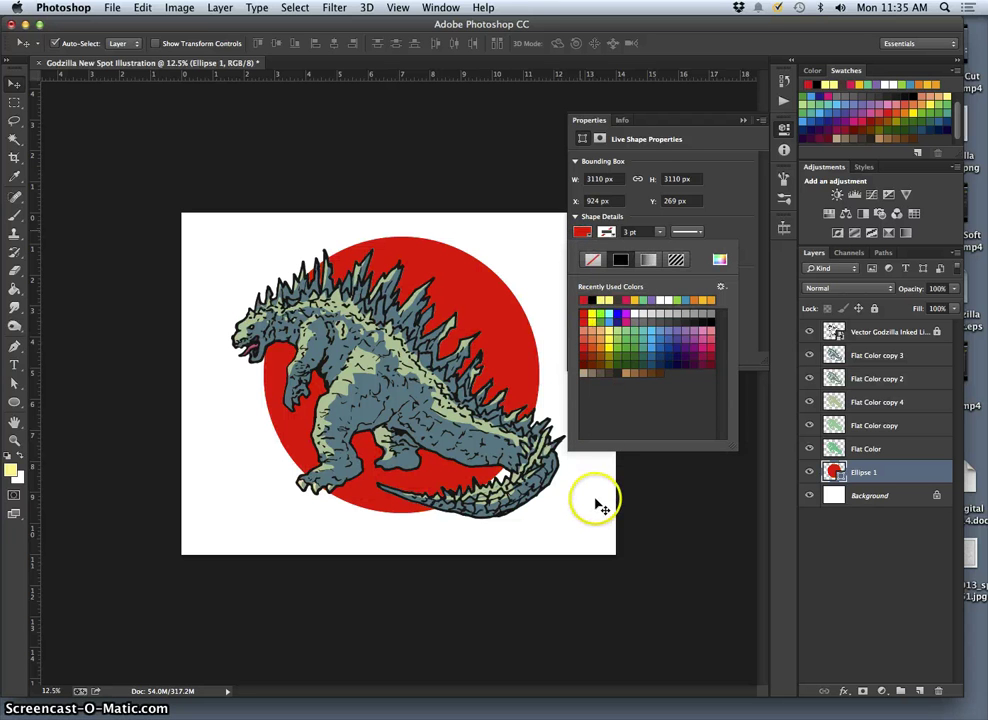
pyautogui.click(17, 123)
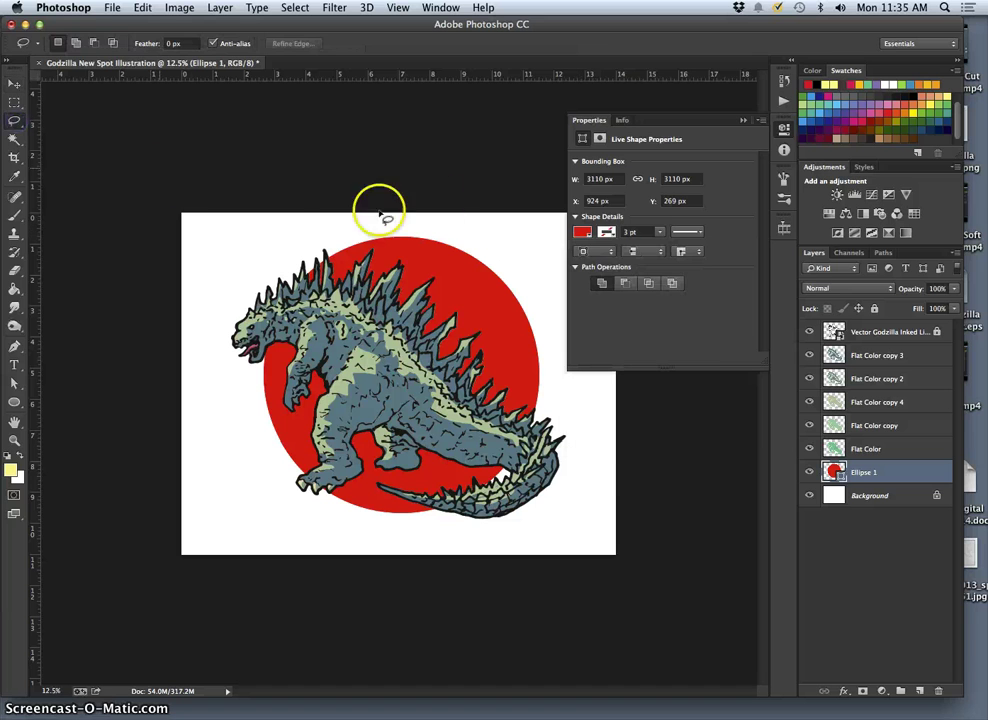
pyautogui.click(745, 119)
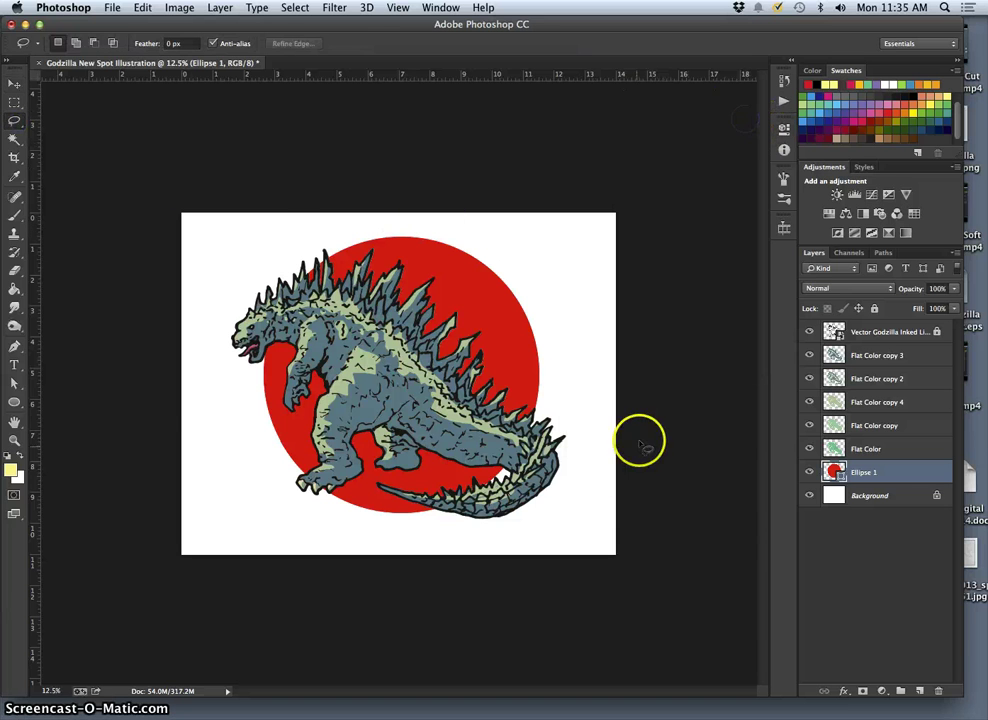
# Step: Save the document to the Desktop as a layered TIFF named "Godzilla New Spot Illustration Duotone Cut Edge Color.tif"
pyautogui.click(113, 9)
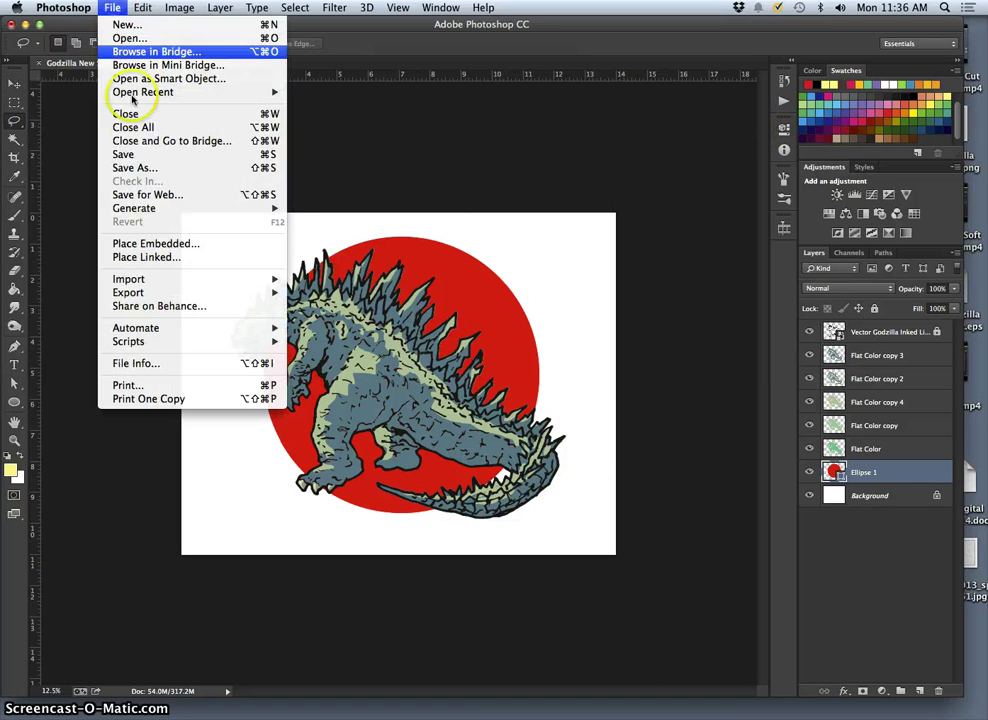
pyautogui.click(140, 168)
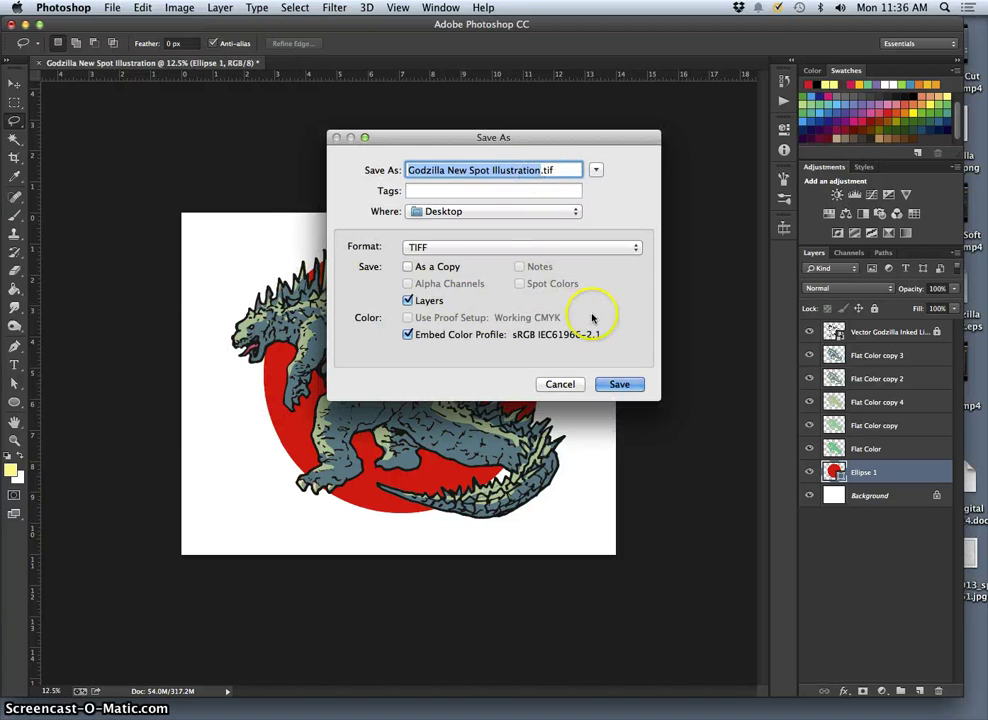
pyautogui.click(545, 169)
pyautogui.write('Duot')
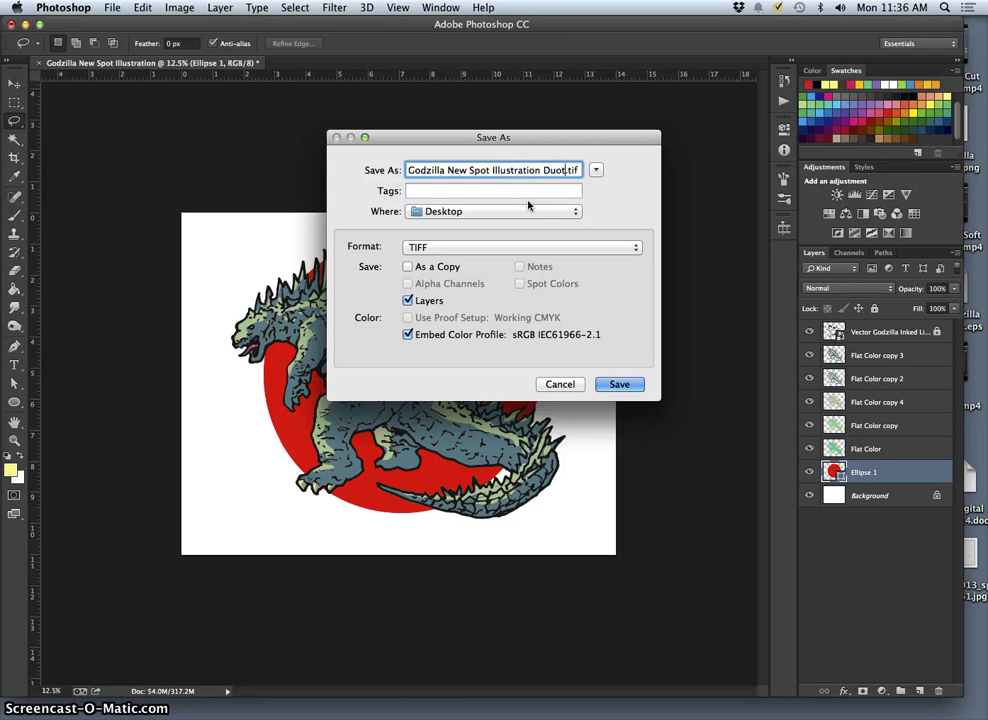
pyautogui.write('one Cut E')
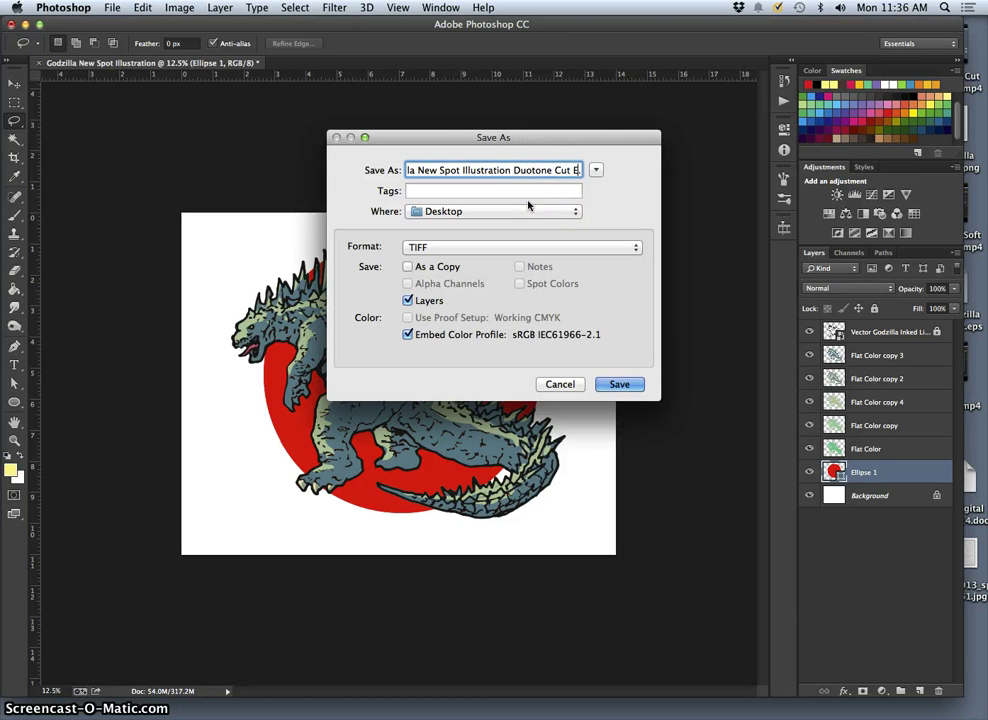
pyautogui.write('dge Color.t')
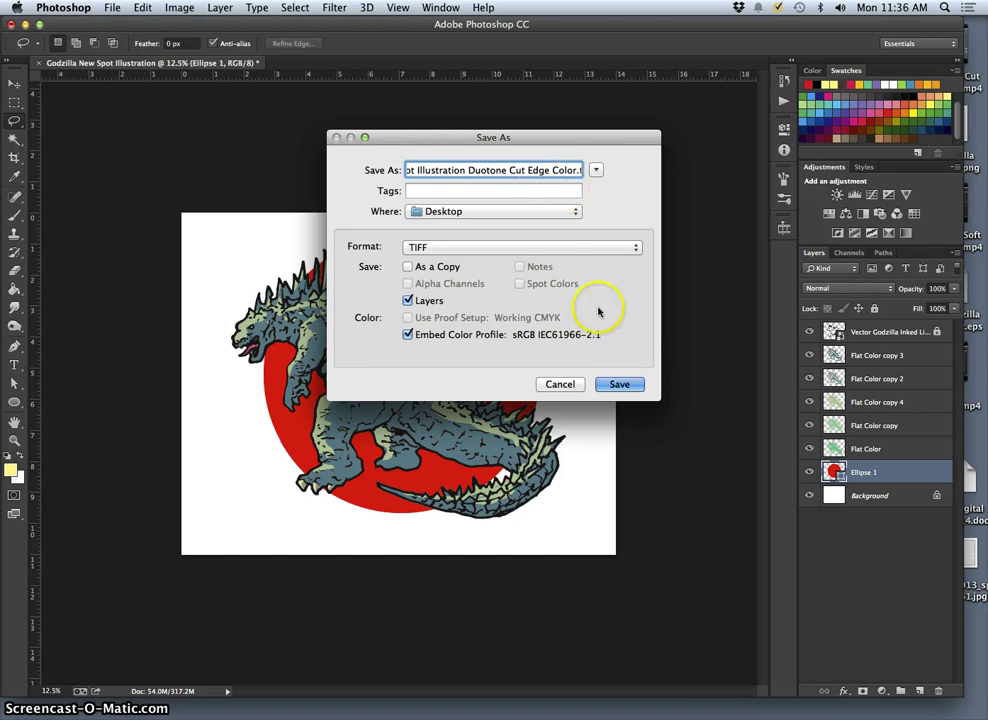
pyautogui.click(620, 385)
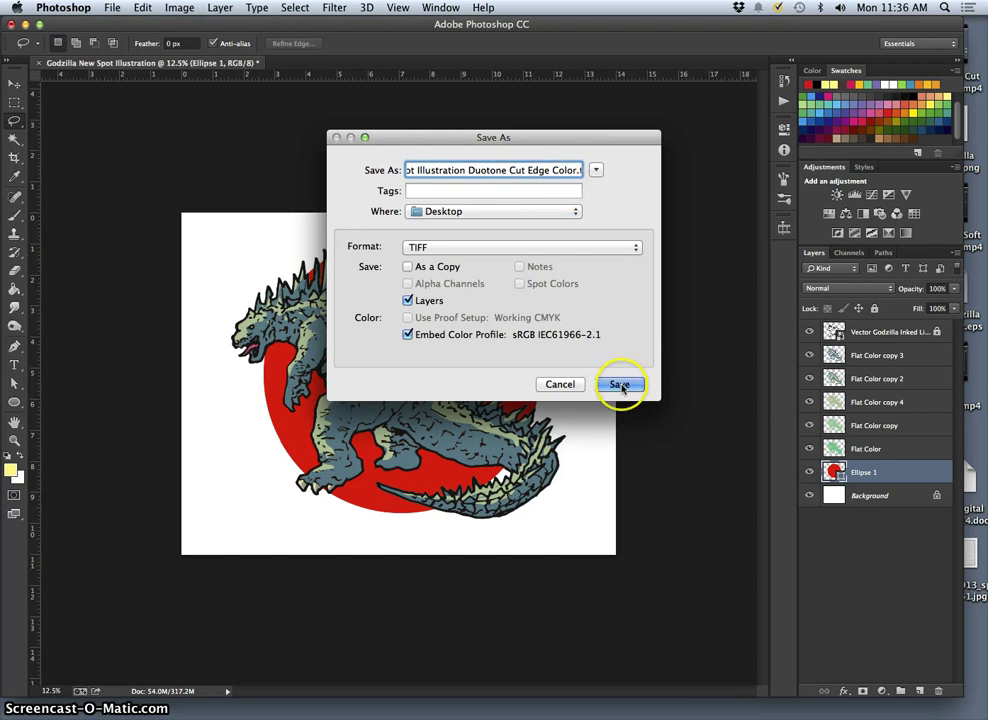
pyautogui.click(586, 196)
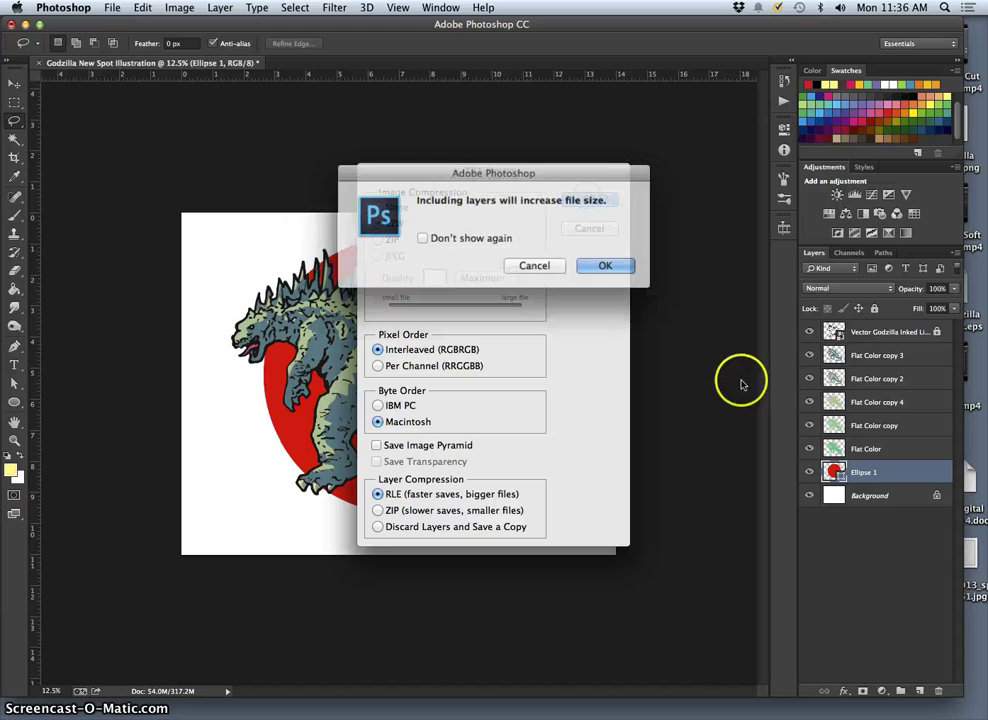
pyautogui.click(613, 265)
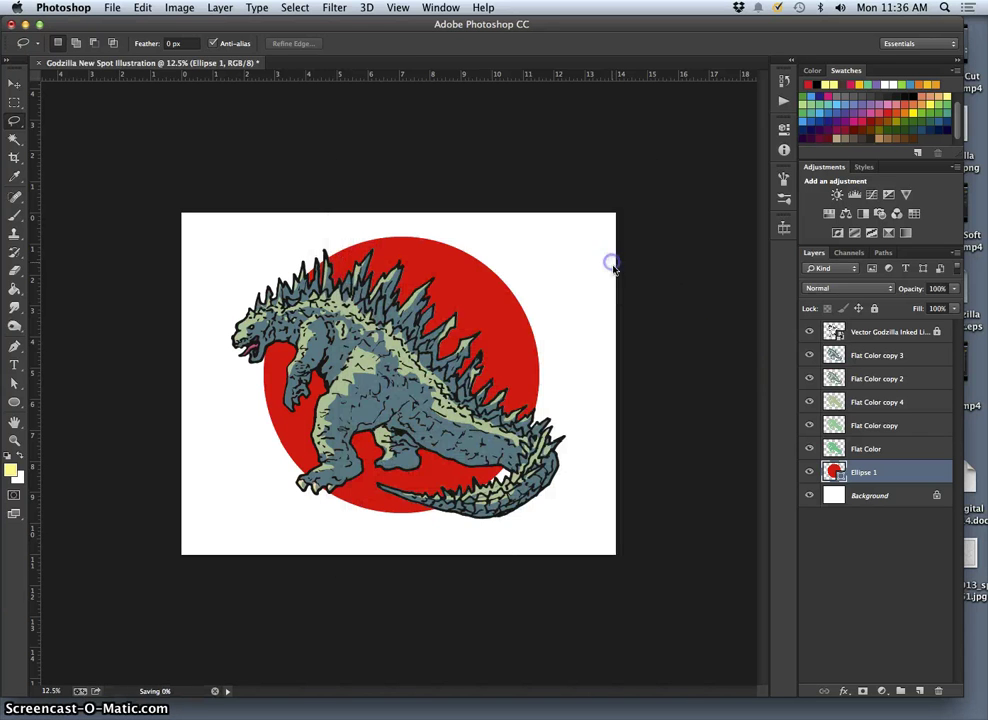
# Step: Toggle the inked linework layer's visibility repeatedly to compare the figure with and without outlines, leaving the layer shown
pyautogui.click(810, 331)
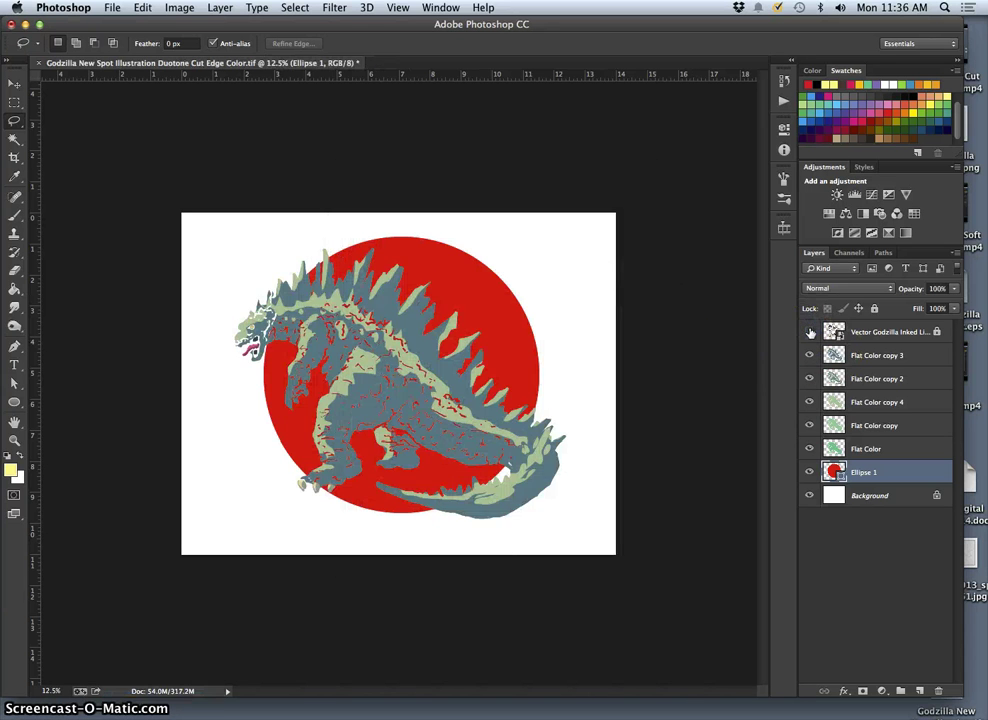
pyautogui.click(810, 331)
pyautogui.click(810, 331)
pyautogui.click(810, 331)
pyautogui.click(810, 331)
pyautogui.click(810, 331)
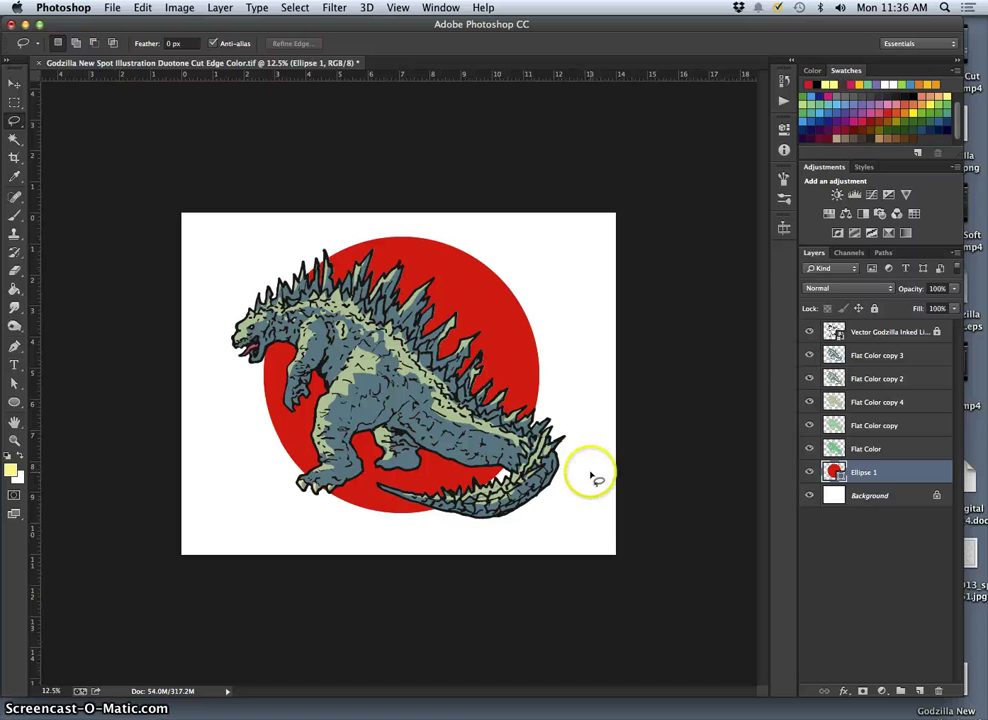
pyautogui.click(812, 331)
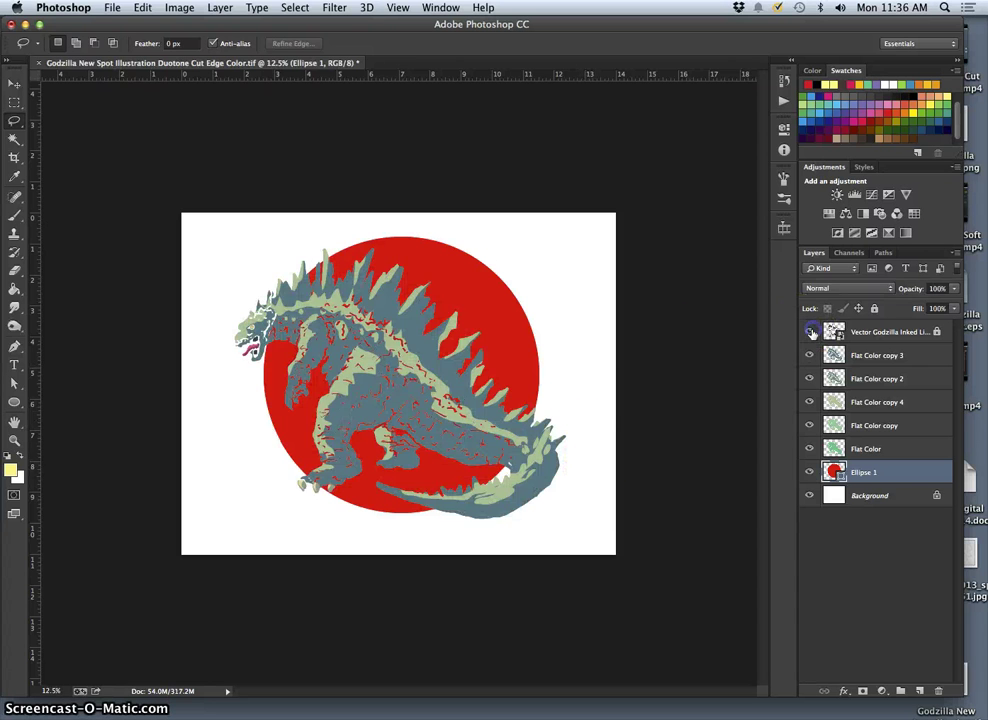
pyautogui.click(811, 332)
pyautogui.click(811, 332)
pyautogui.click(812, 333)
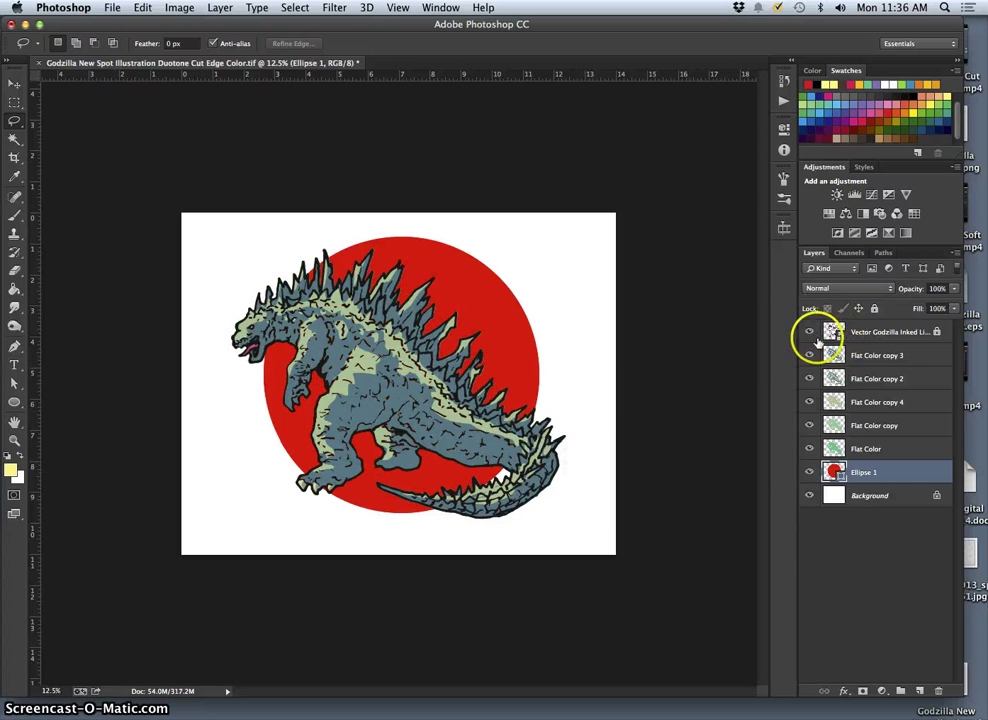
# Step: Hide the Flat Color copy 3, copy 2 and copy 4 layers to check the base colour, and show them again
pyautogui.moveTo(811, 356); pyautogui.dragTo(810, 393)
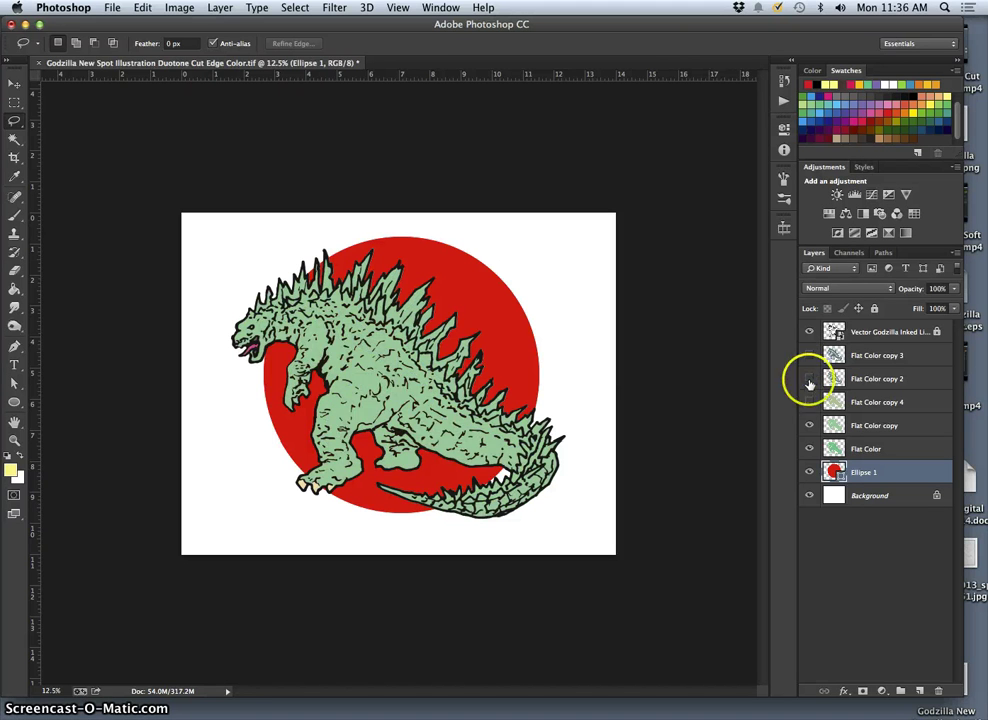
pyautogui.click(810, 380)
pyautogui.click(809, 355)
# Step: Duplicate the Vector Godzilla Inked Linework layer and rasterize the copy
pyautogui.click(866, 336)
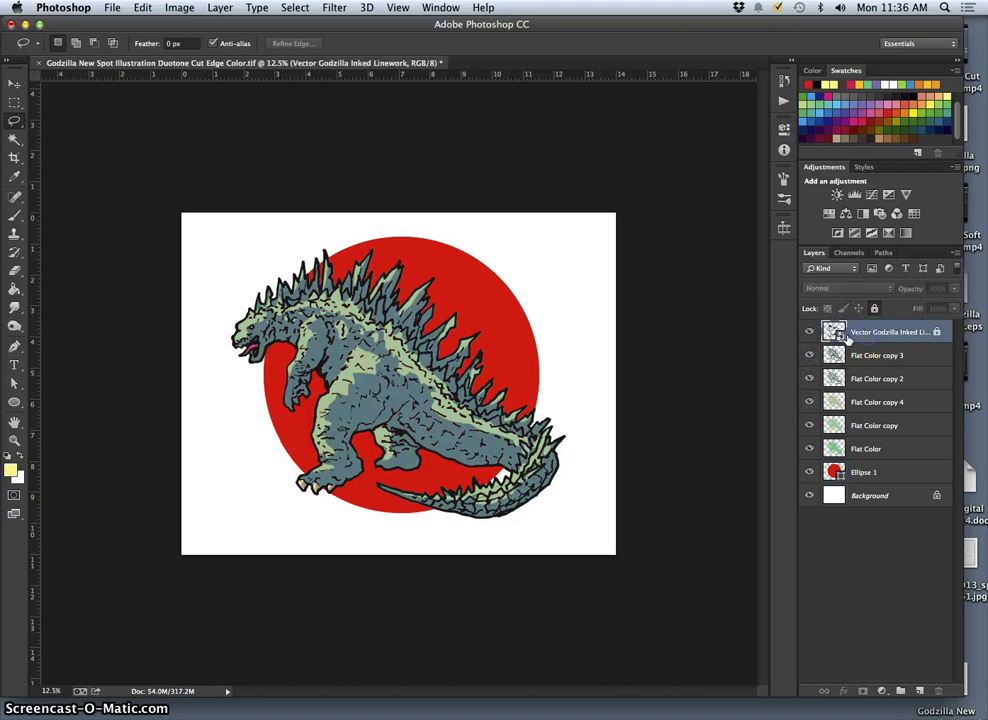
pyautogui.press('super+j')
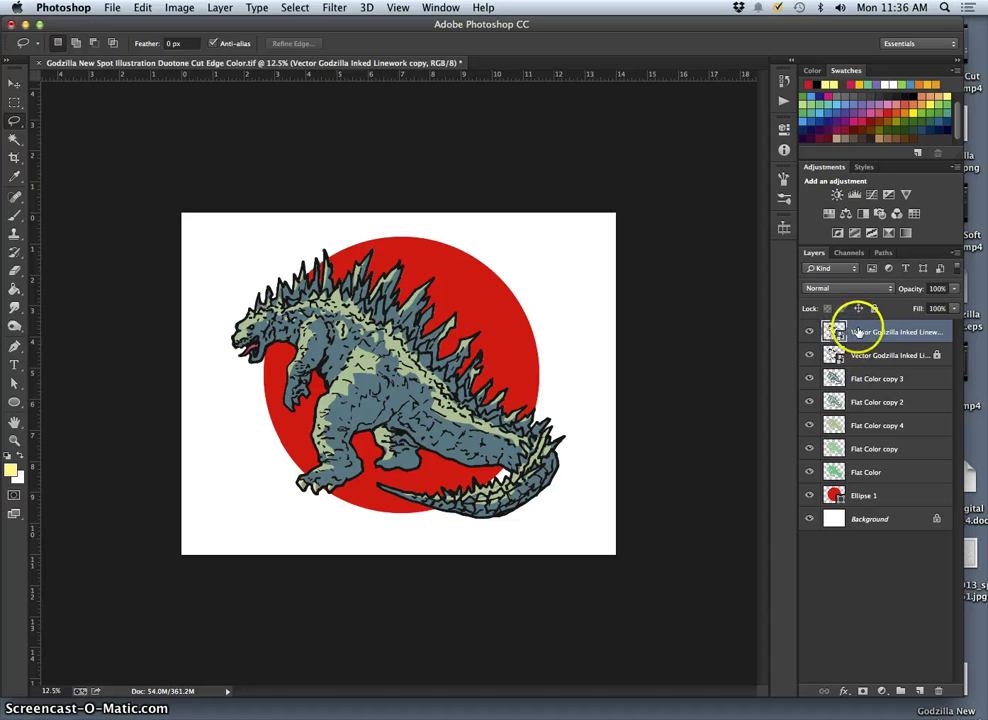
pyautogui.rightClick(857, 331)
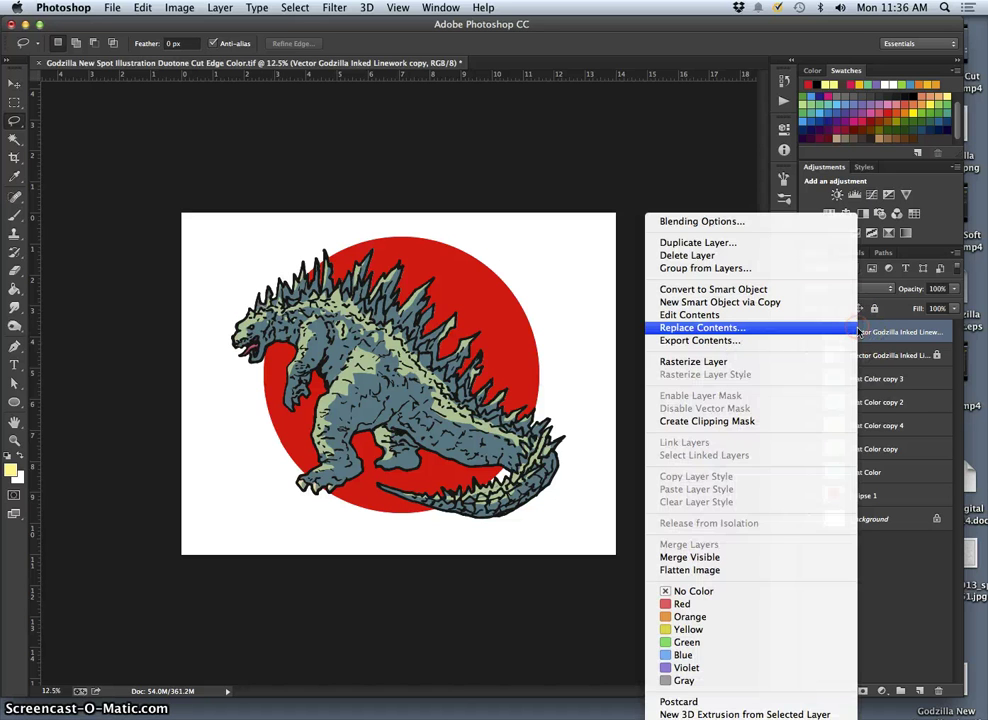
pyautogui.click(774, 356)
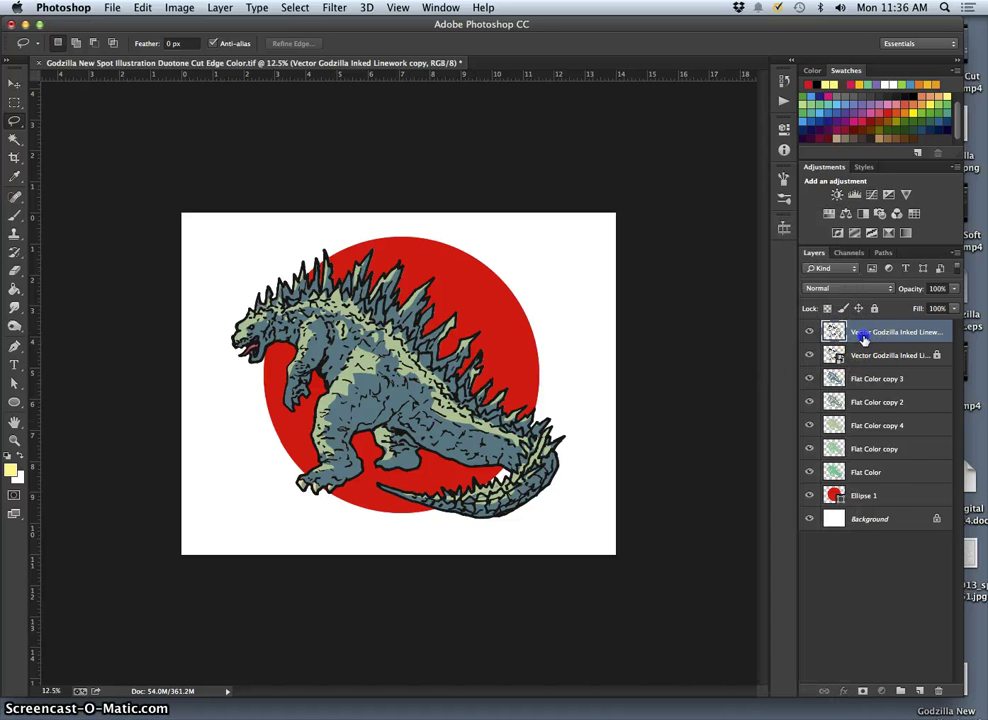
# Step: Add a Color Overlay in near-white fffcfc at 100% opacity to the rasterized linework copy
pyautogui.doubleClick(946, 340)
pyautogui.click(500, 456)
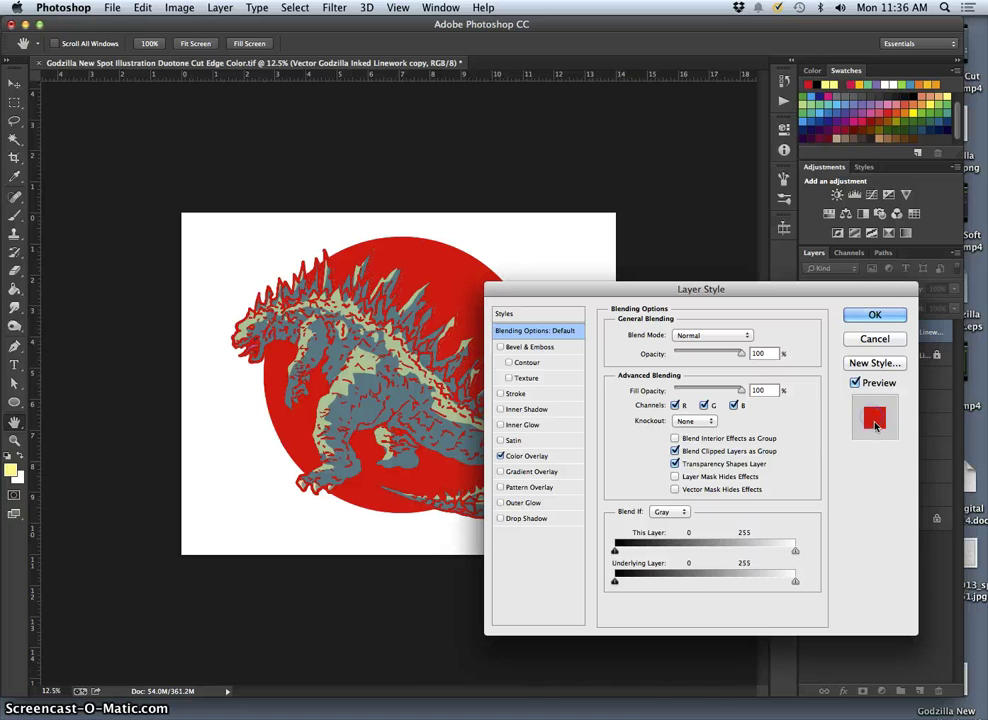
pyautogui.click(528, 456)
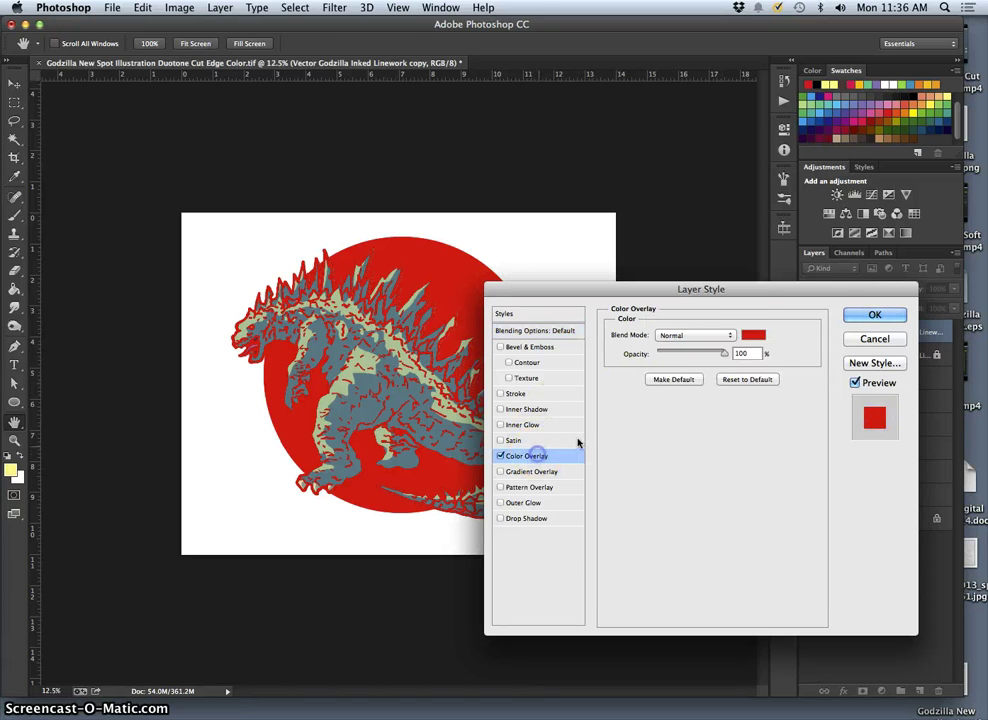
pyautogui.click(754, 331)
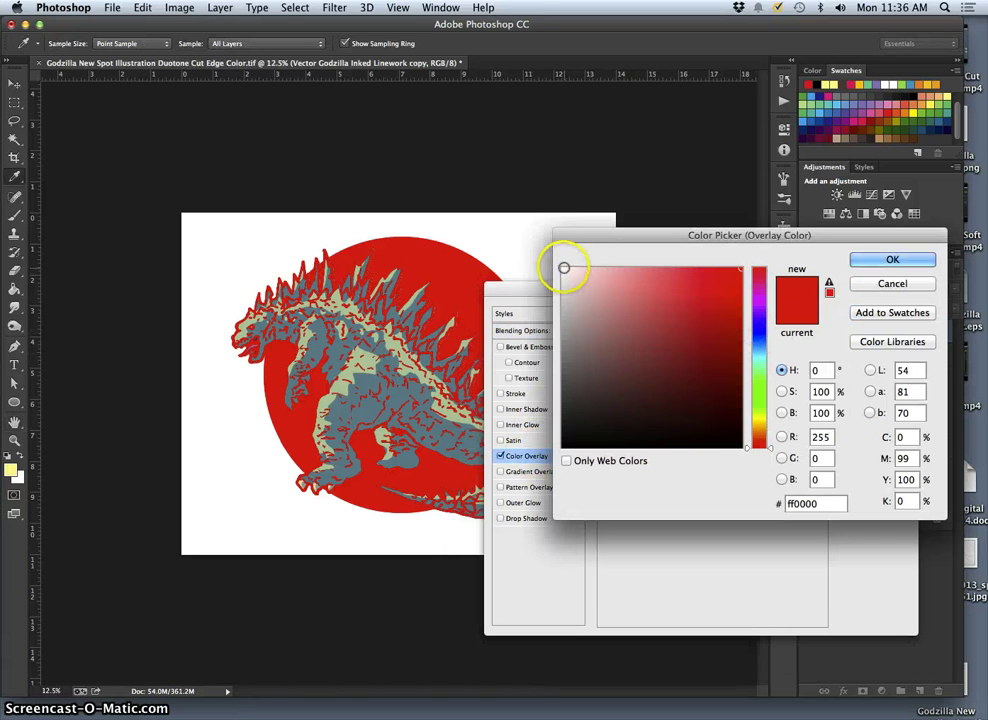
pyautogui.click(565, 268)
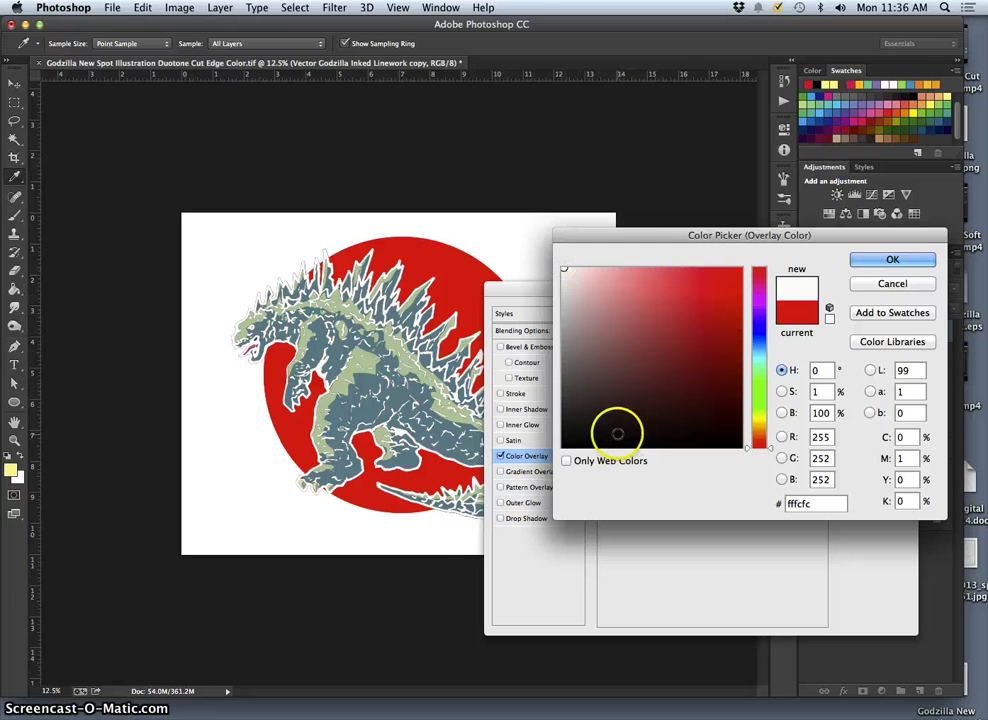
pyautogui.click(862, 259)
pyautogui.click(873, 315)
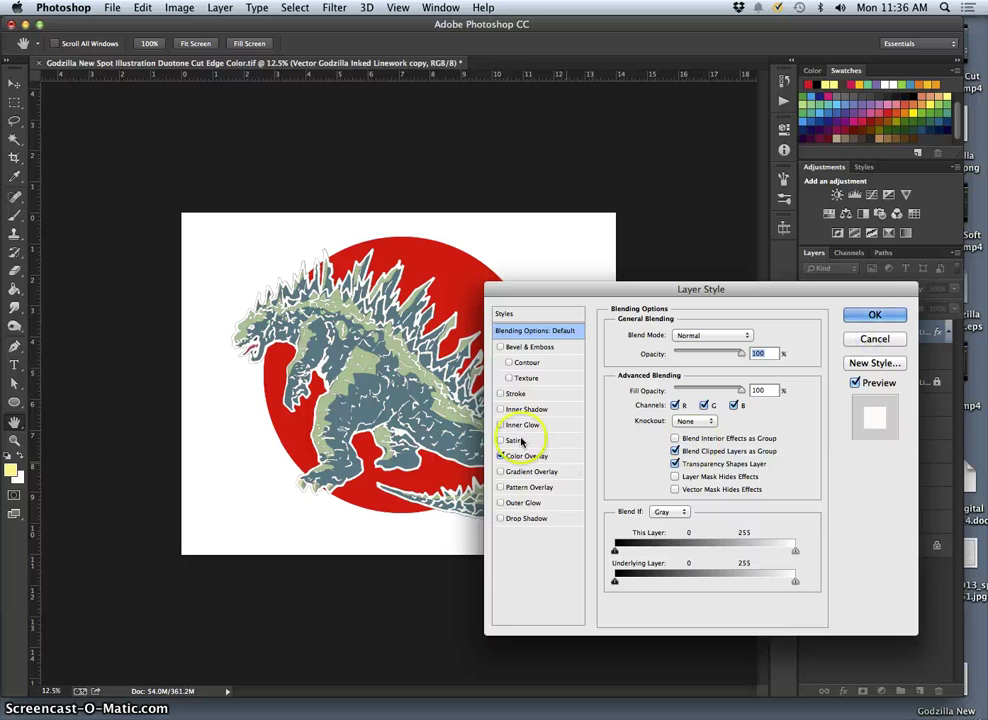
# Step: Add a Drop Shadow to the linework copy with distance 12 px and spread 28%
pyautogui.click(501, 519)
pyautogui.click(533, 521)
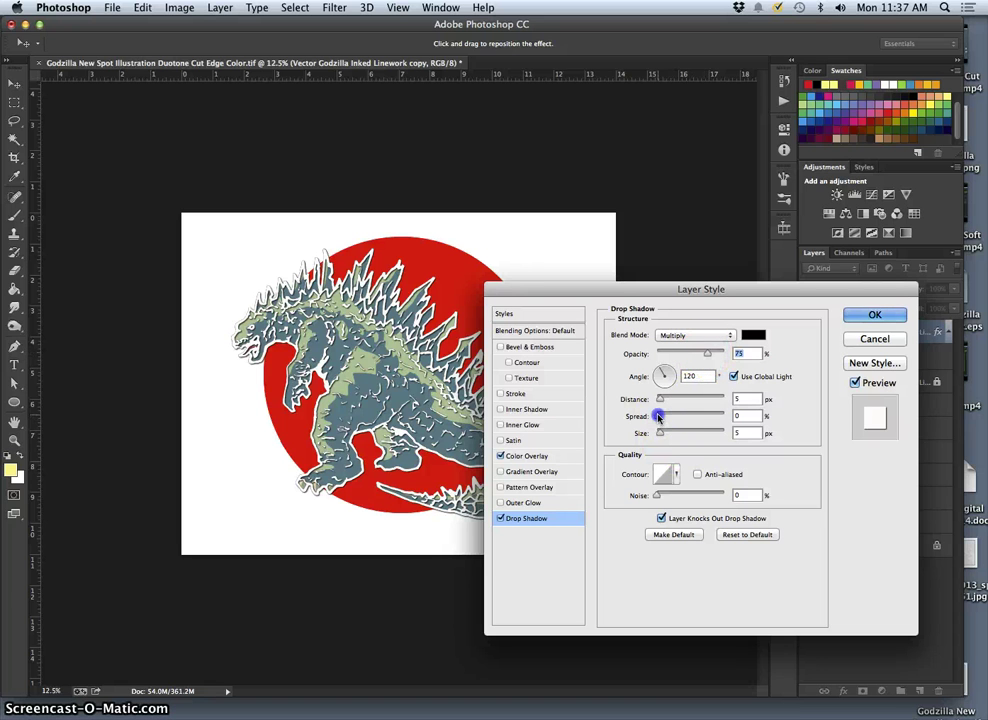
pyautogui.moveTo(666, 418); pyautogui.dragTo(665, 417)
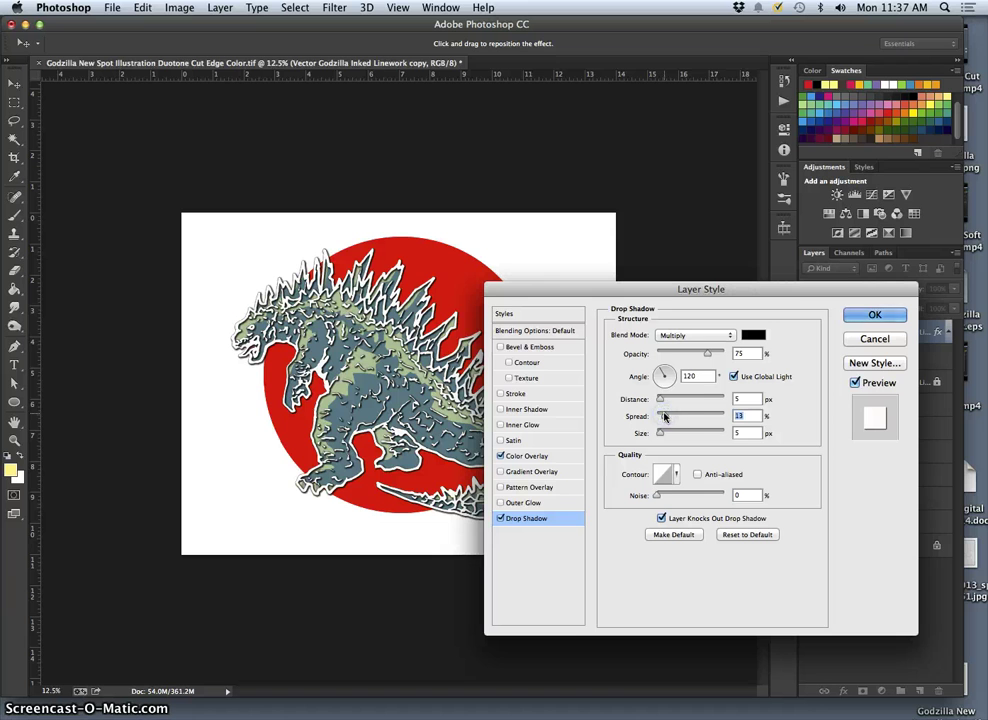
pyautogui.click(660, 400)
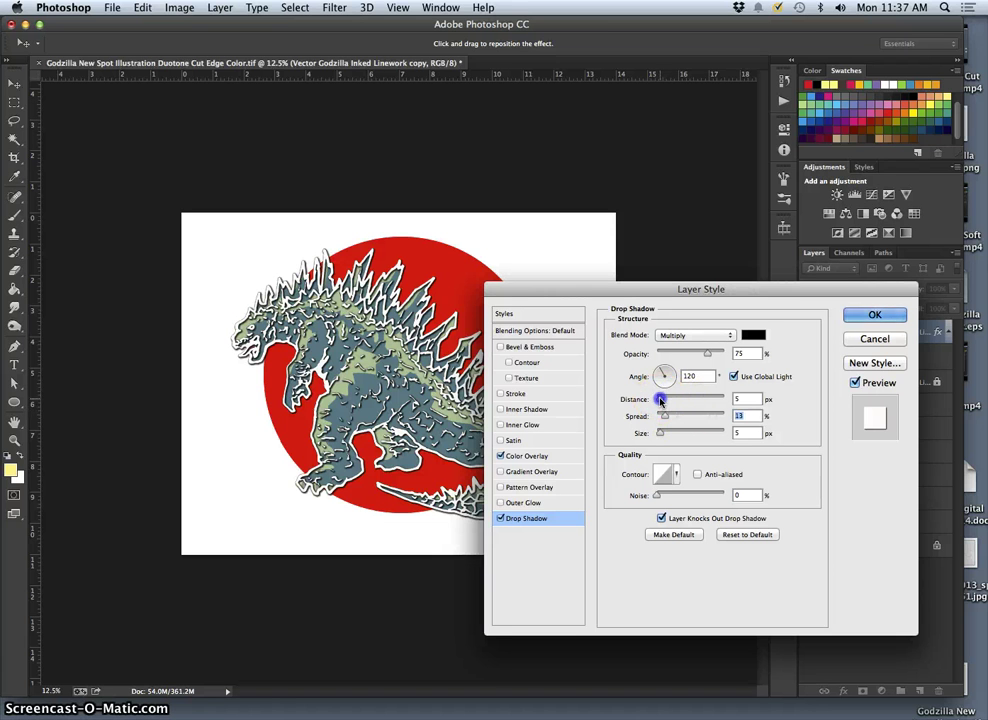
pyautogui.moveTo(666, 400); pyautogui.dragTo(674, 417)
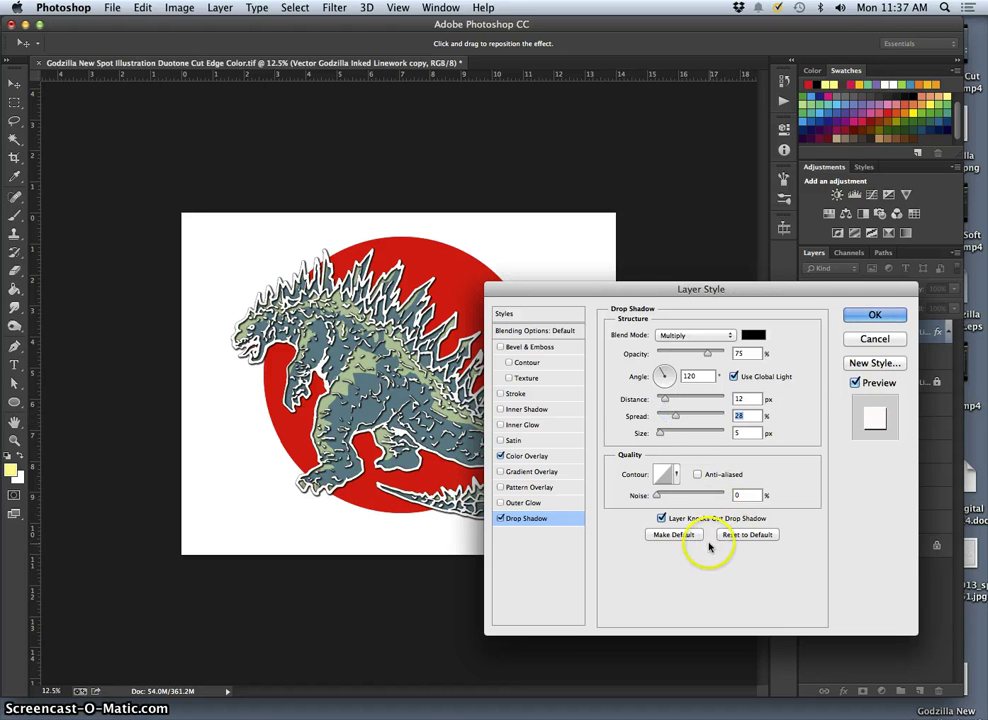
pyautogui.click(874, 315)
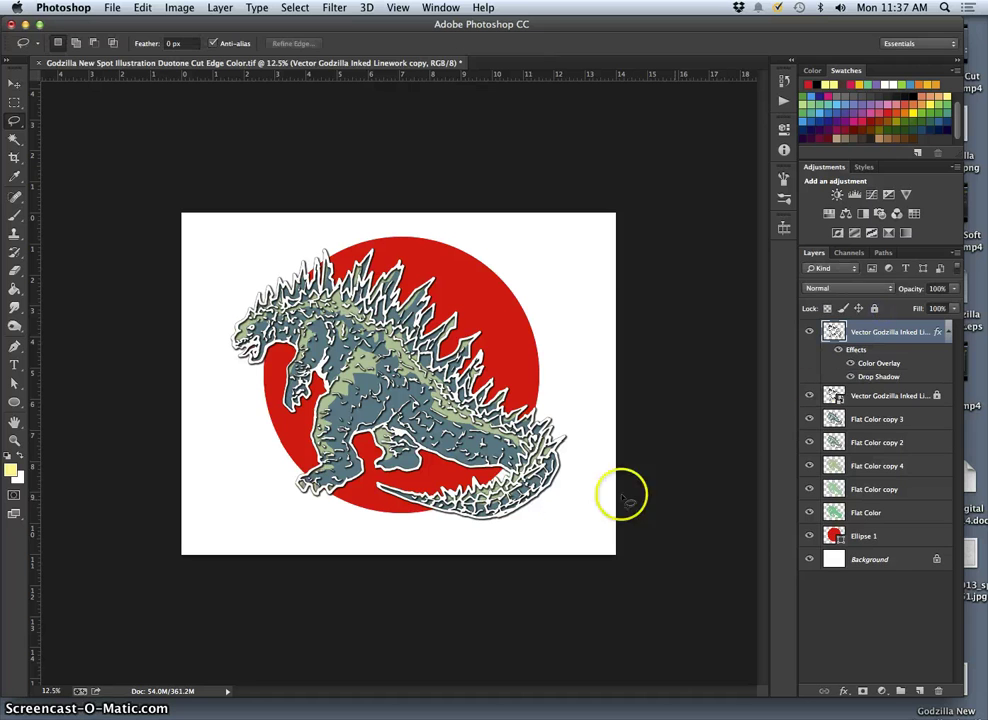
# Step: Add a new layer directly above the Background and fill it with 50% Gray at 100% opacity
pyautogui.click(925, 560)
pyautogui.click(918, 690)
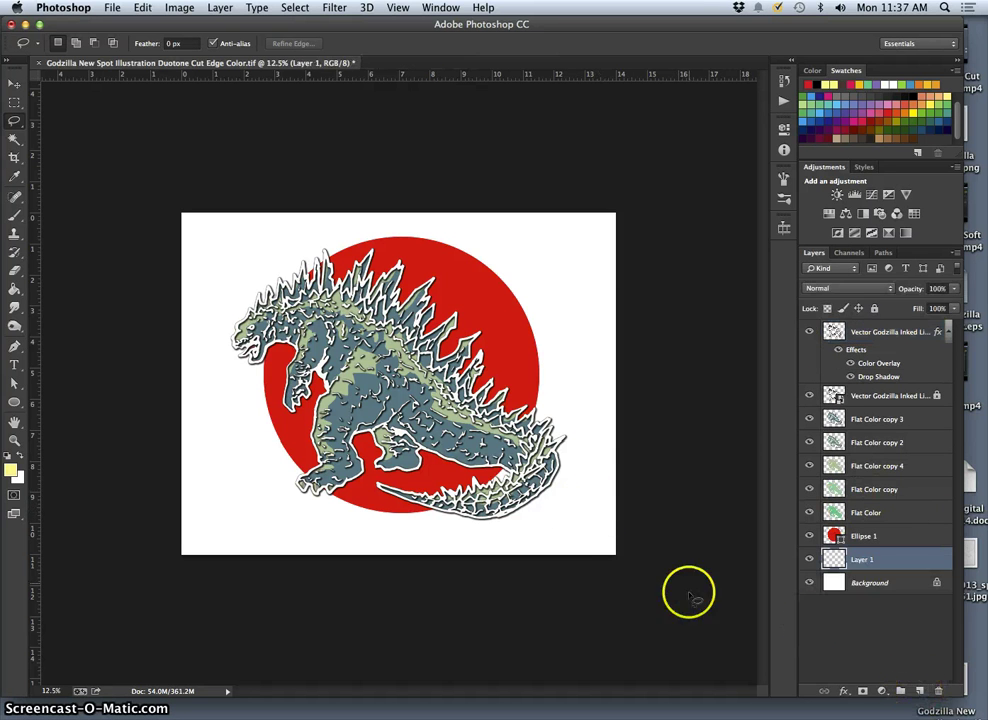
pyautogui.click(142, 8)
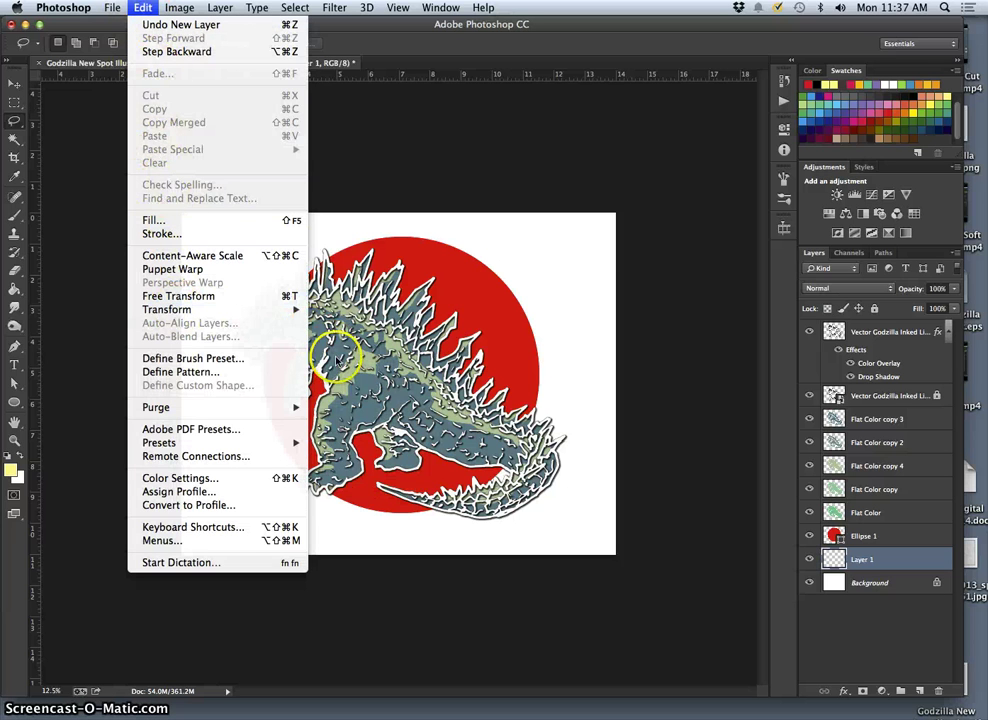
pyautogui.moveTo(285, 311)
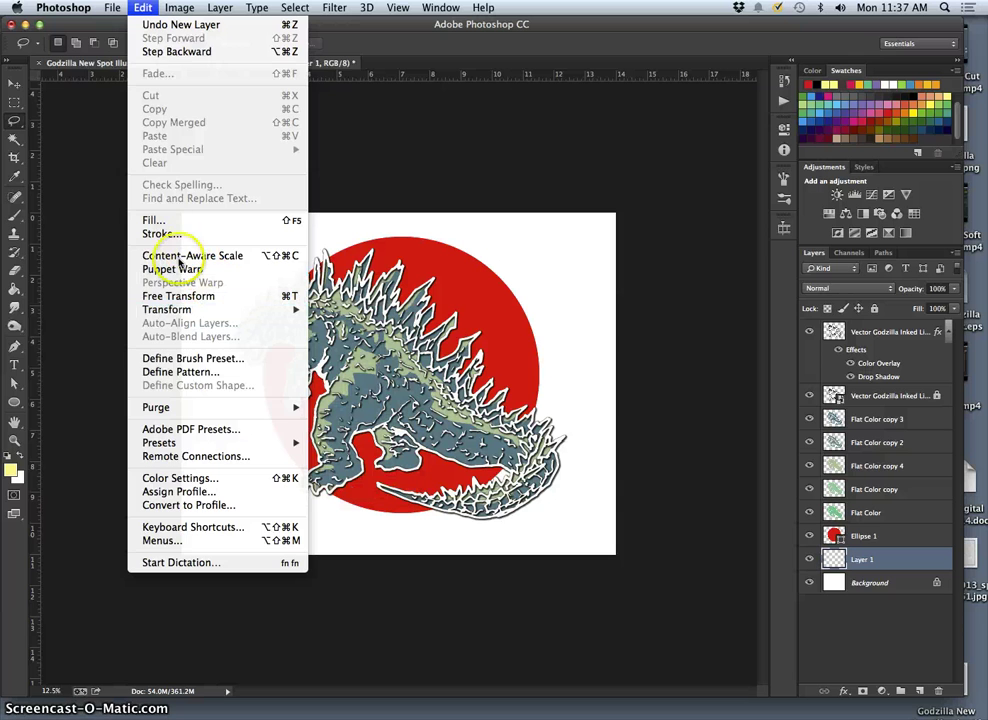
pyautogui.click(152, 220)
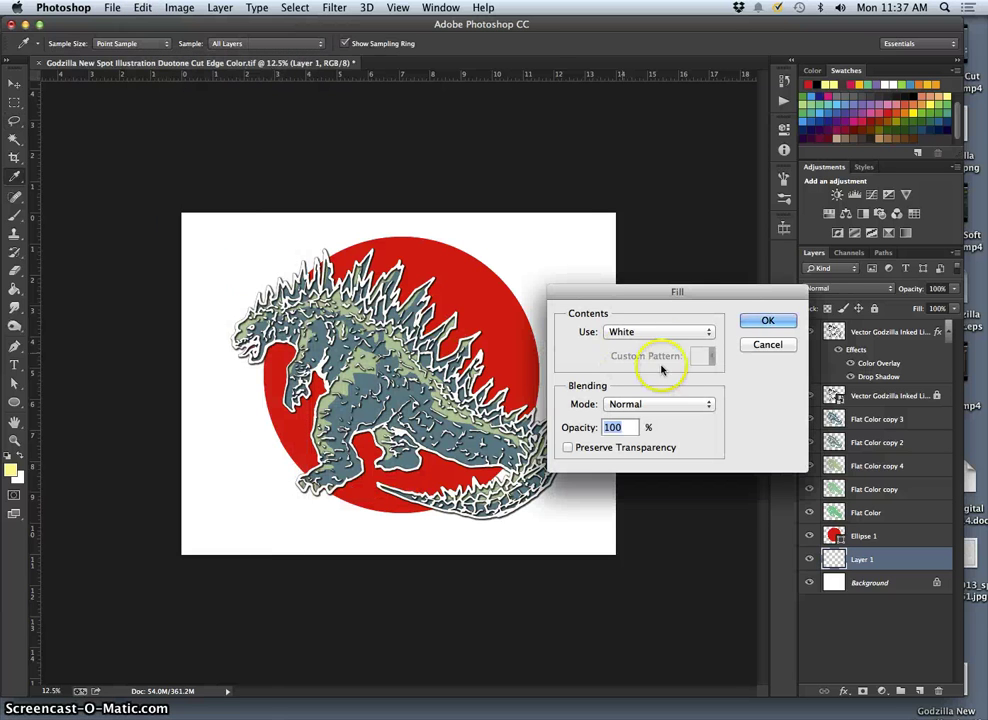
pyautogui.click(641, 332)
pyautogui.click(643, 323)
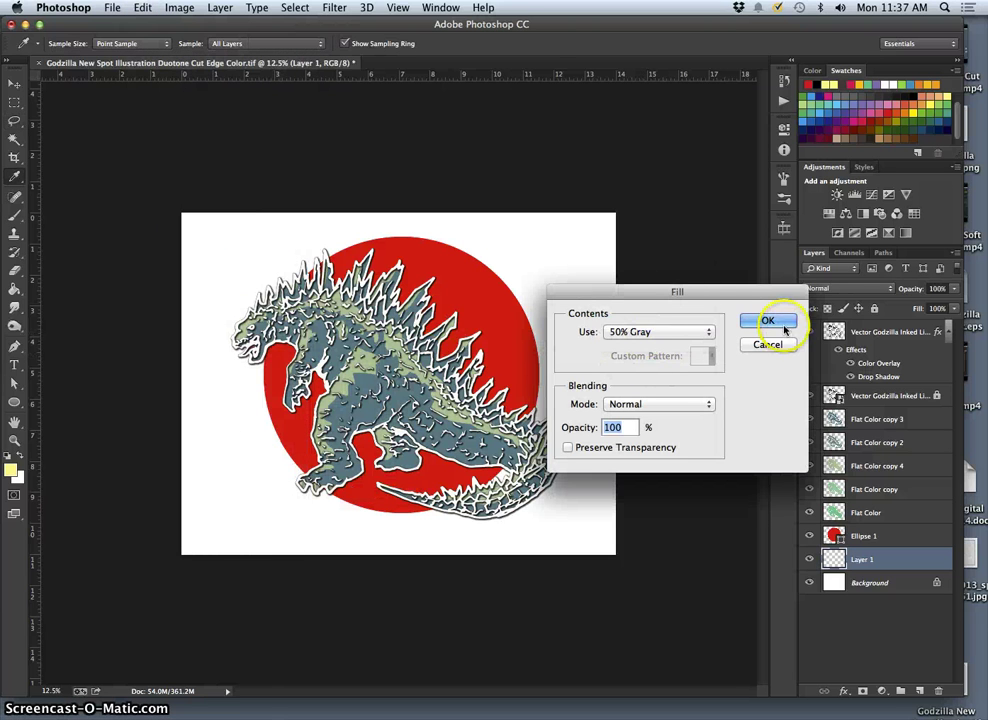
pyautogui.click(767, 320)
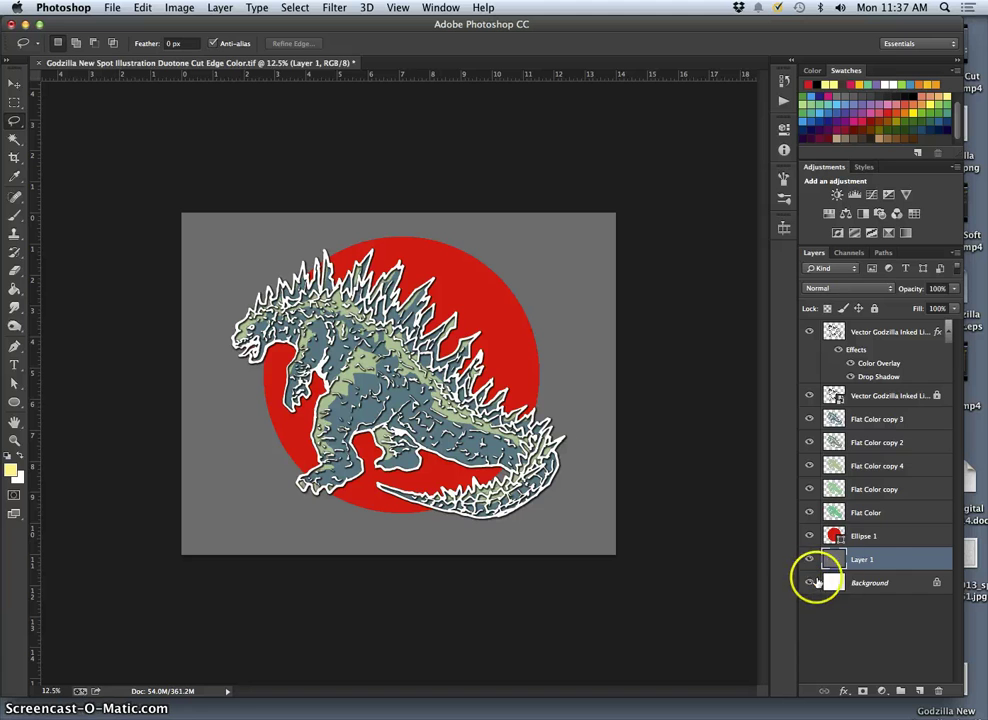
# Step: Enable Drop Shadow and Outer Glow on the Ellipse 1 layer, setting the glow to near-white fffffb, spread 53% and size 16 px
pyautogui.click(885, 537)
pyautogui.doubleClick(885, 537)
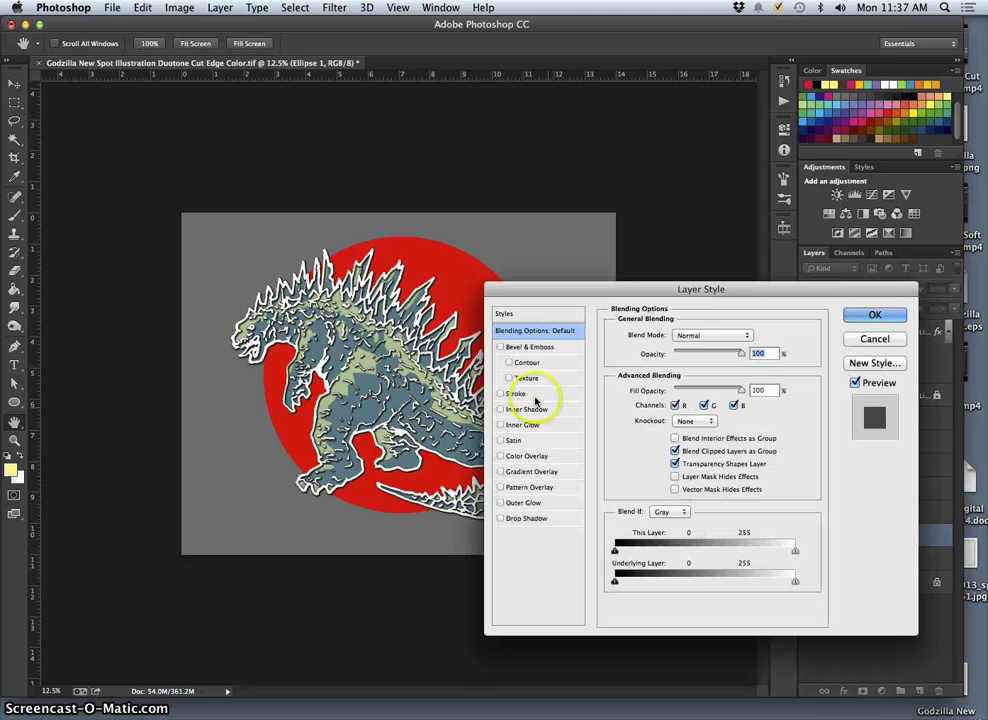
pyautogui.click(502, 501)
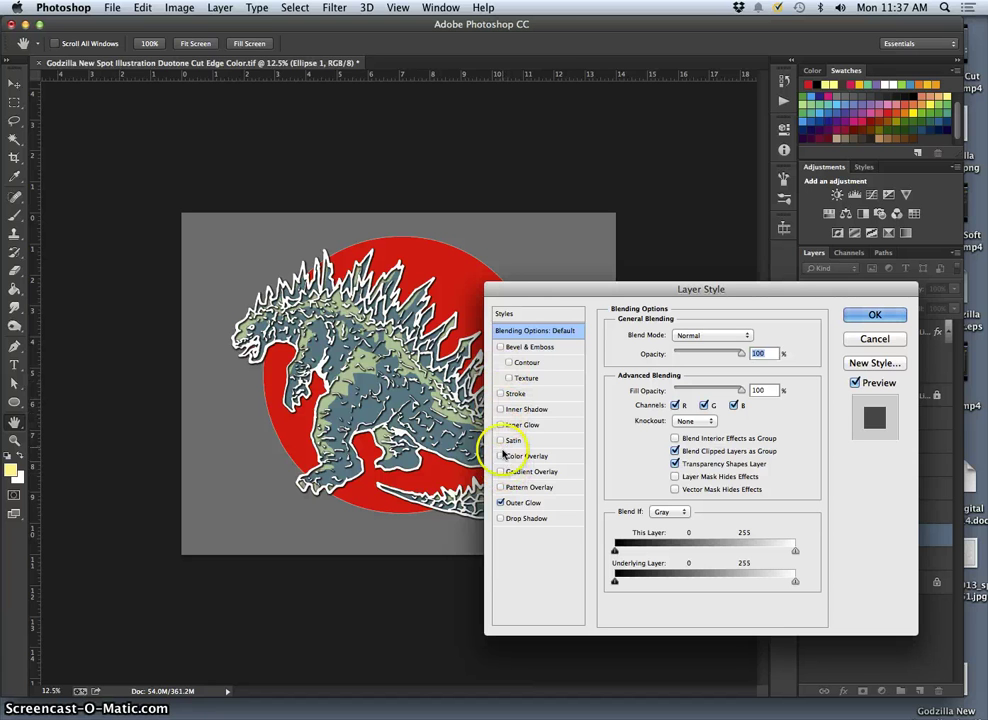
pyautogui.click(502, 518)
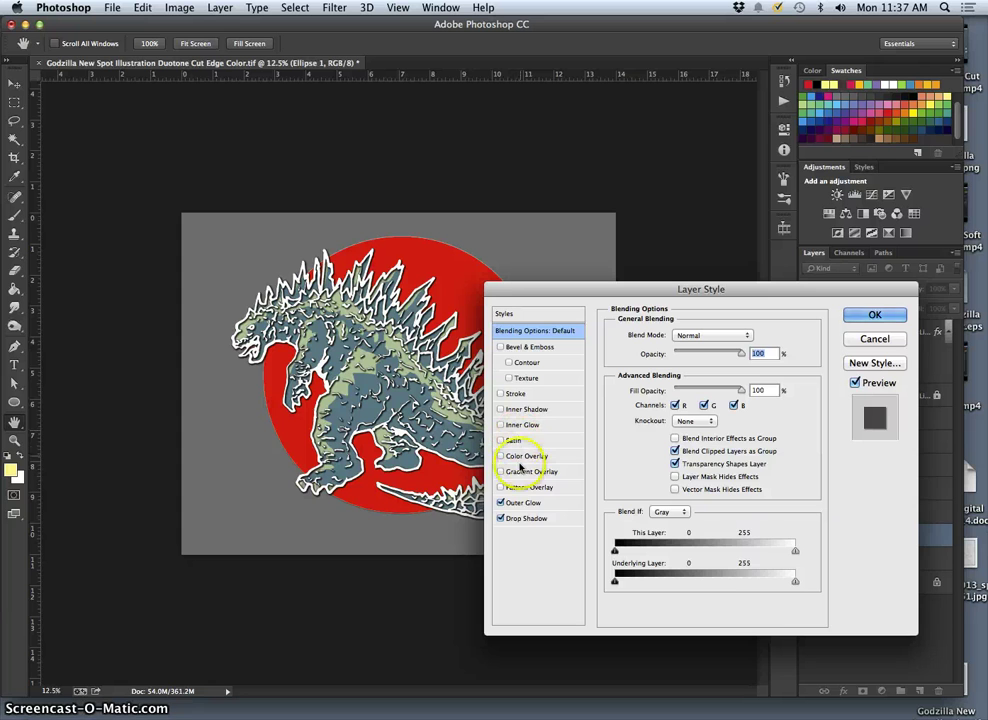
pyautogui.click(510, 503)
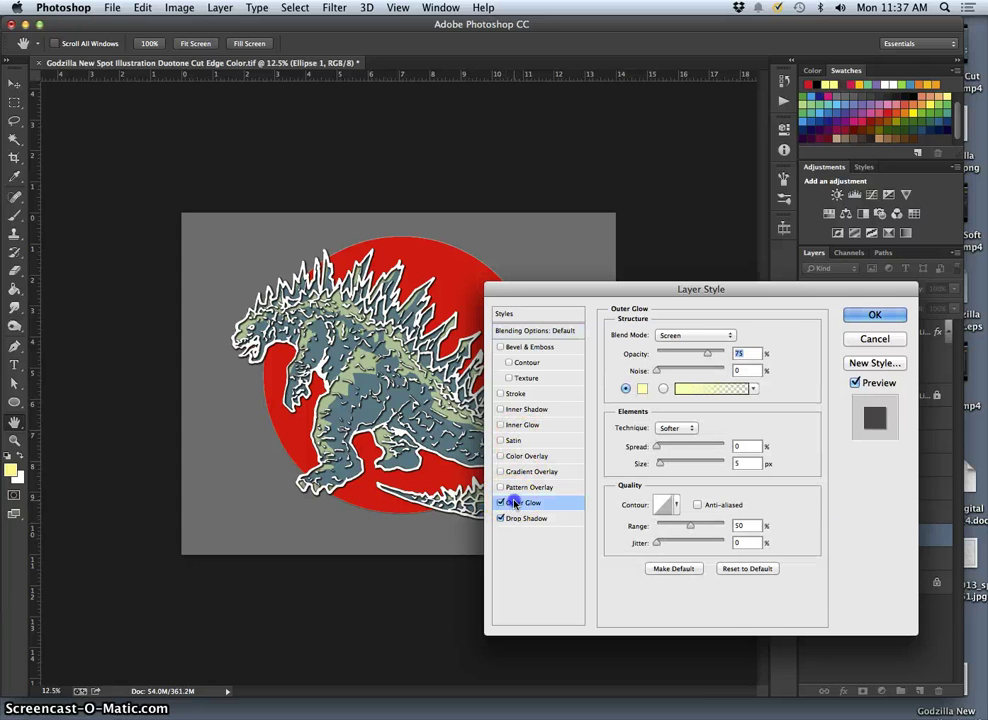
pyautogui.click(645, 390)
pyautogui.click(643, 391)
pyautogui.click(564, 268)
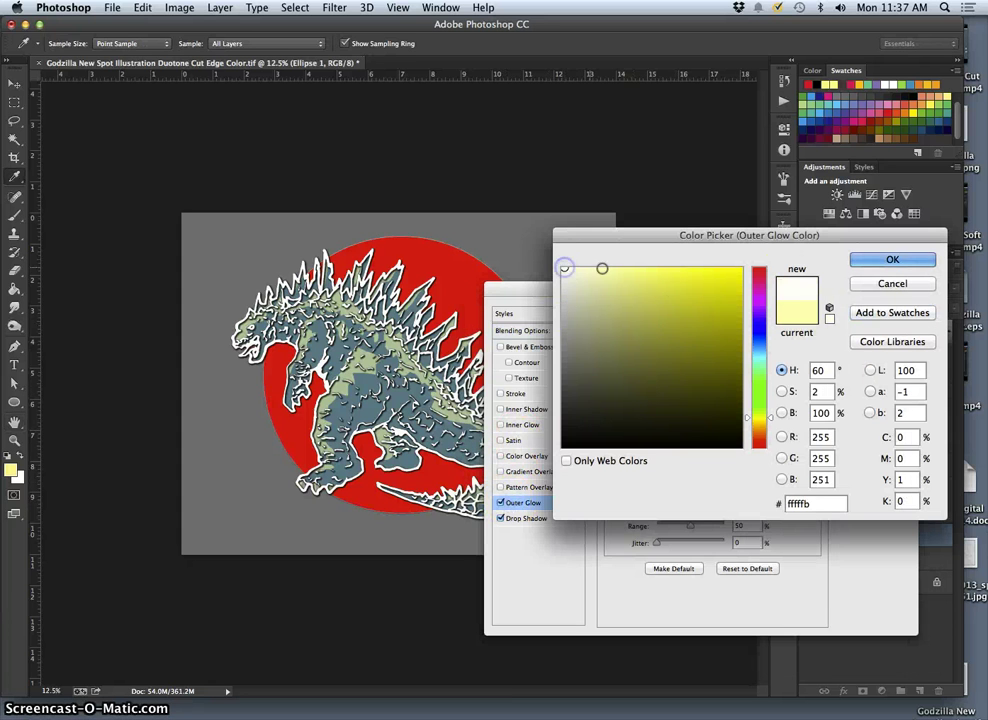
pyautogui.click(866, 262)
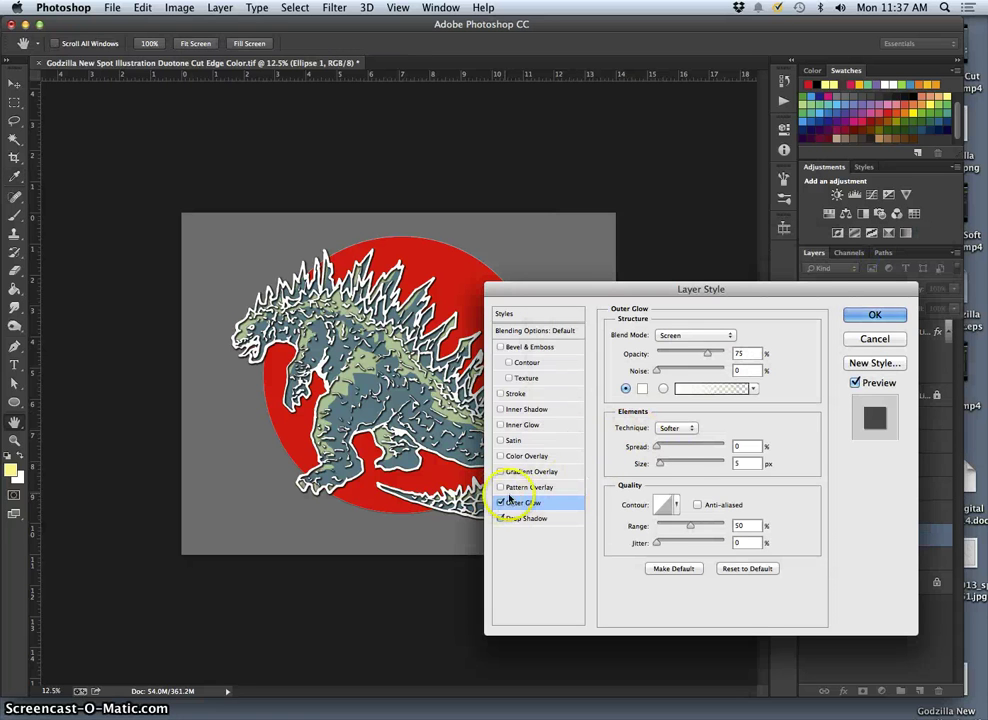
pyautogui.moveTo(658, 446); pyautogui.dragTo(687, 448)
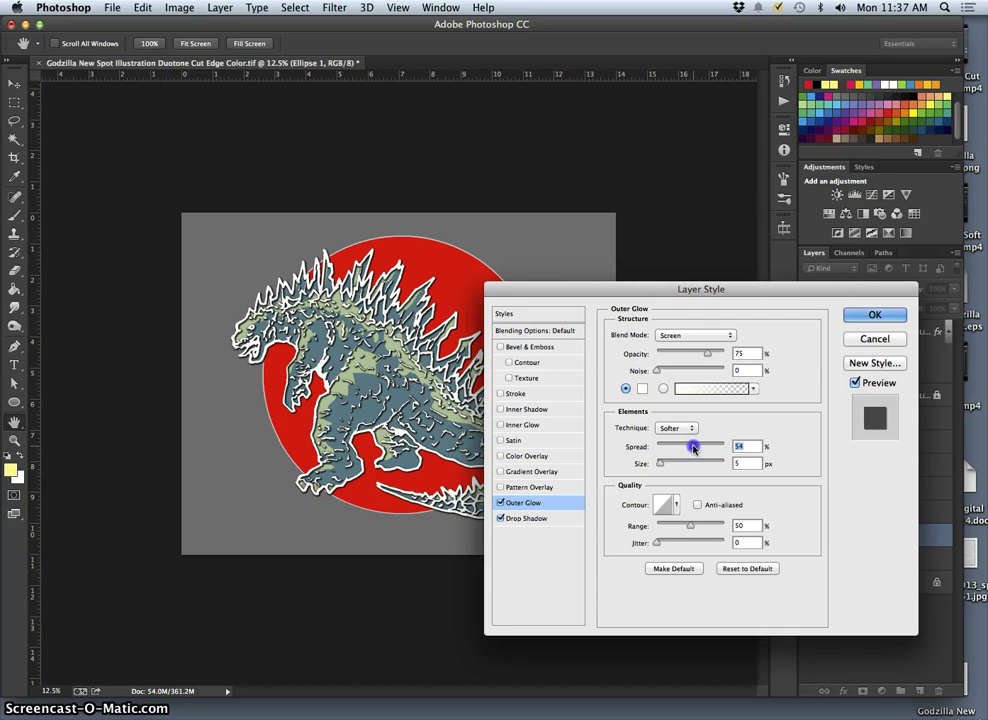
pyautogui.moveTo(666, 463); pyautogui.dragTo(667, 464)
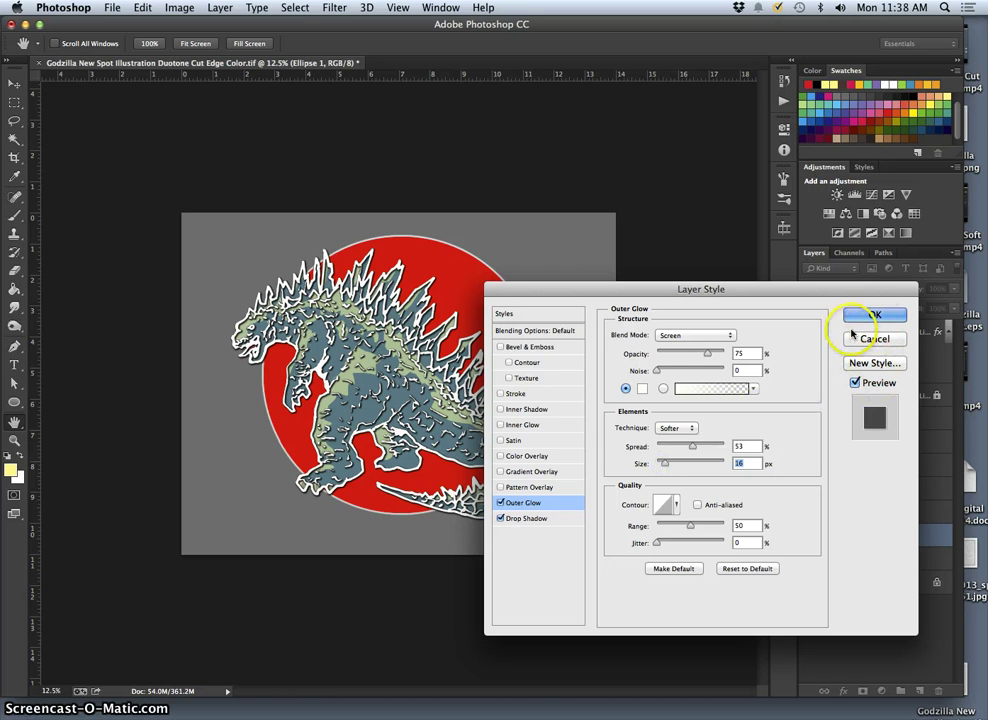
# Step: Set the Ellipse 1 drop shadow to distance 25 px, spread 22% and size 27 px
pyautogui.click(515, 521)
pyautogui.moveTo(658, 416); pyautogui.dragTo(669, 419)
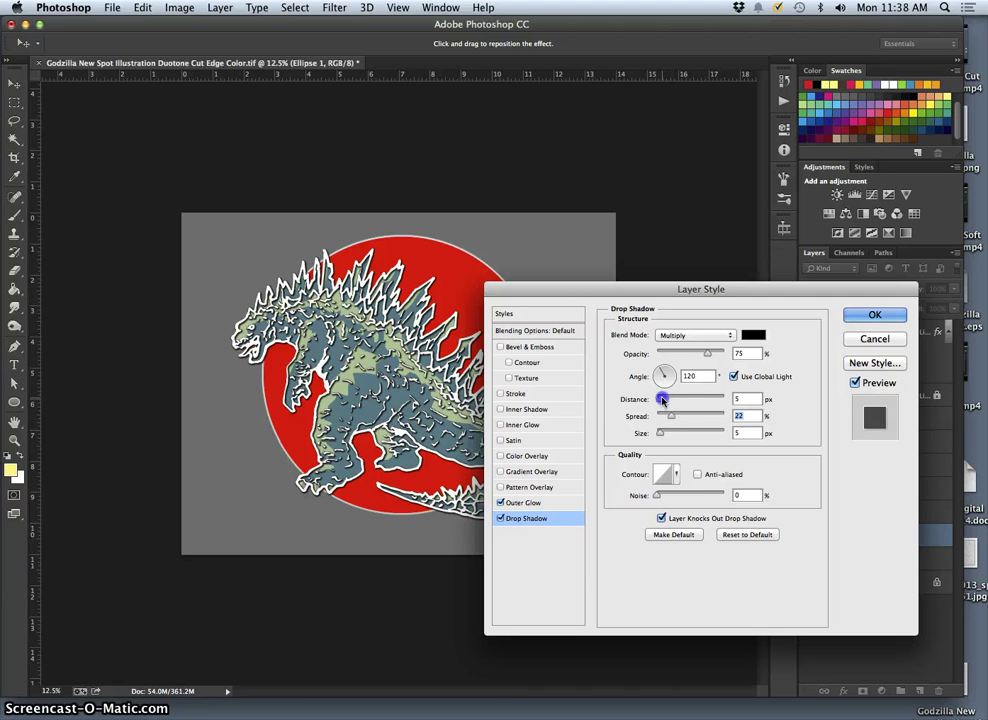
pyautogui.moveTo(661, 400); pyautogui.dragTo(672, 400)
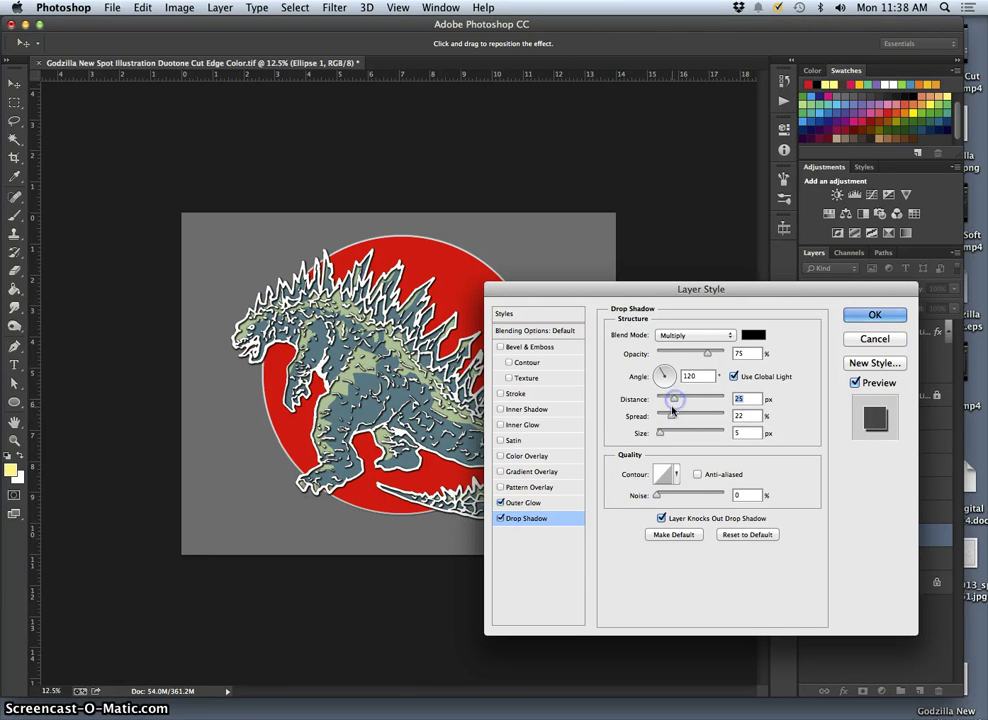
pyautogui.moveTo(660, 433); pyautogui.dragTo(667, 434)
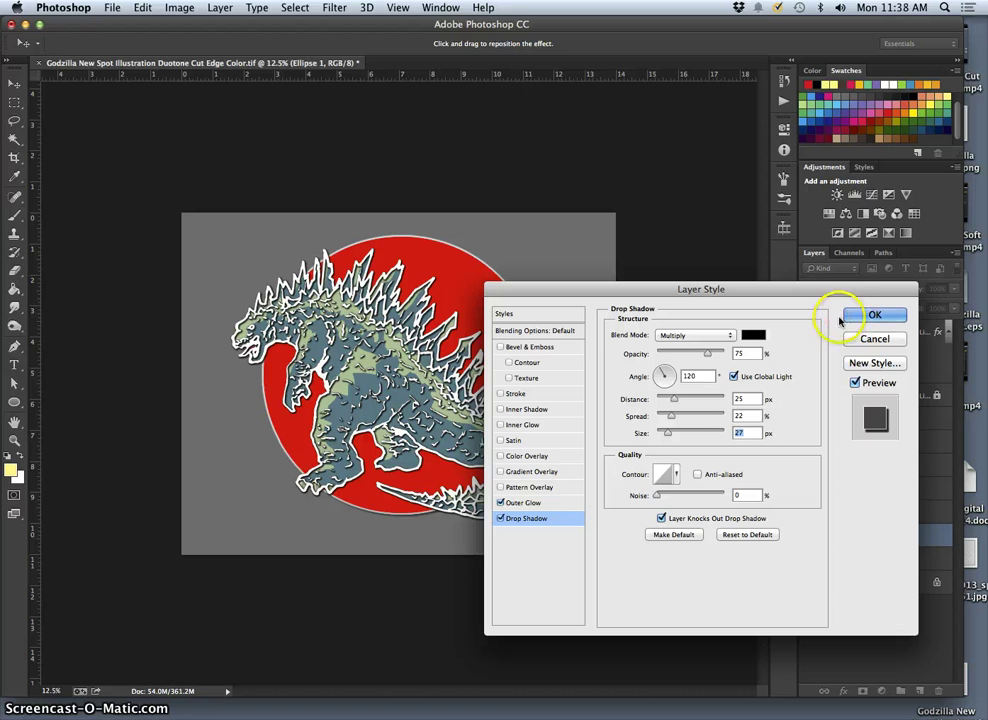
# Step: Add a linear black-to-white Gradient Overlay at 59% opacity to Ellipse 1 and apply the layer styles
pyautogui.click(501, 471)
pyautogui.click(538, 472)
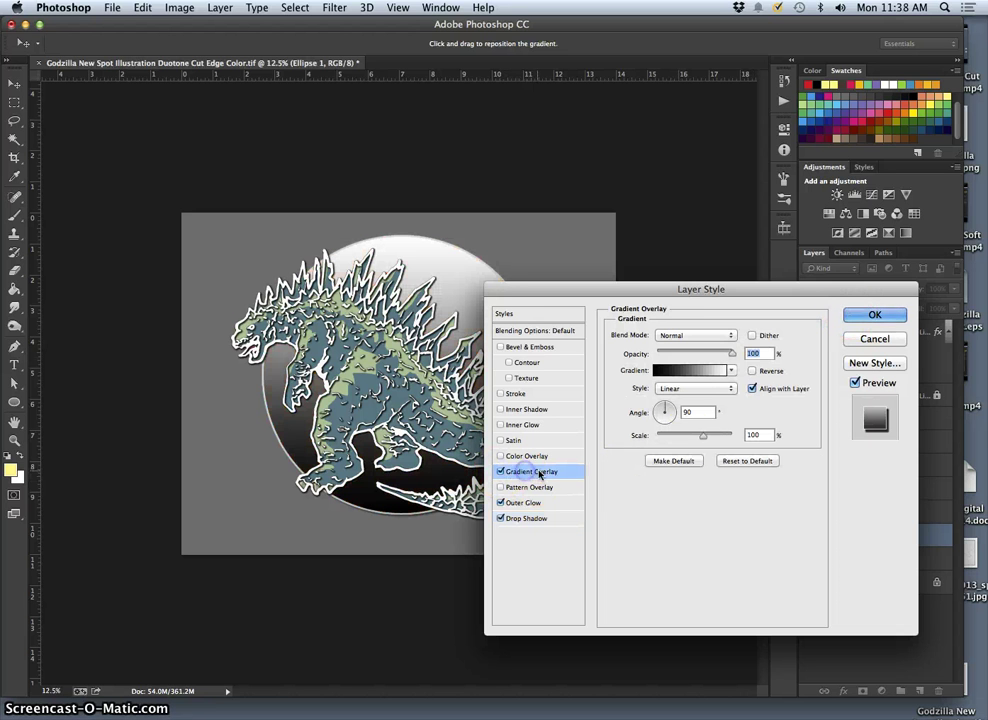
pyautogui.click(733, 356)
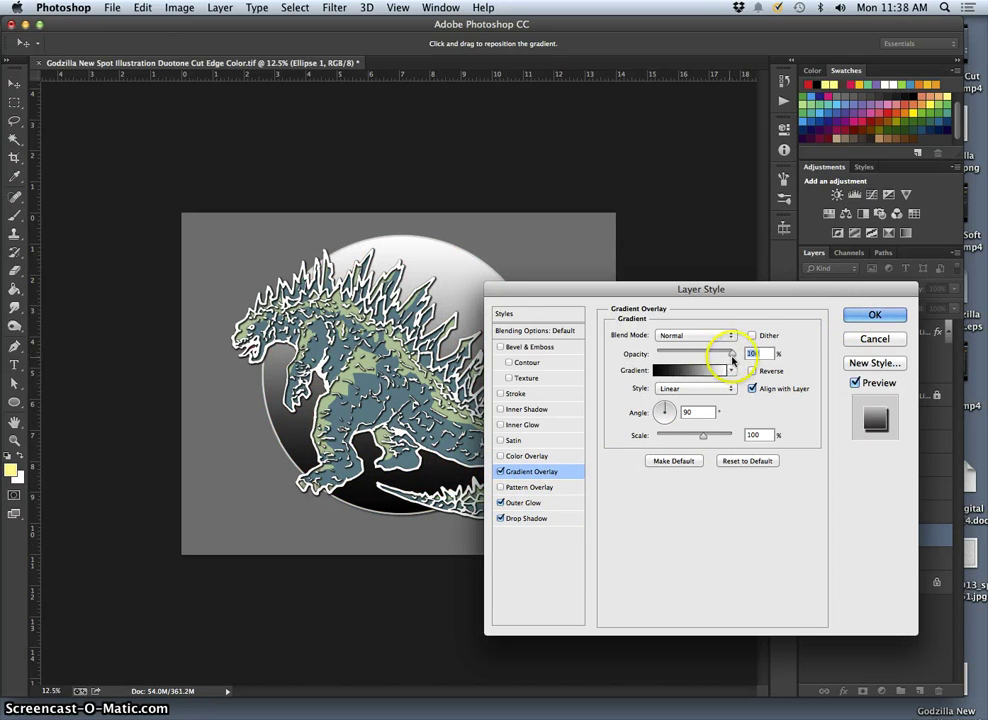
pyautogui.moveTo(745, 290); pyautogui.dragTo(865, 280)
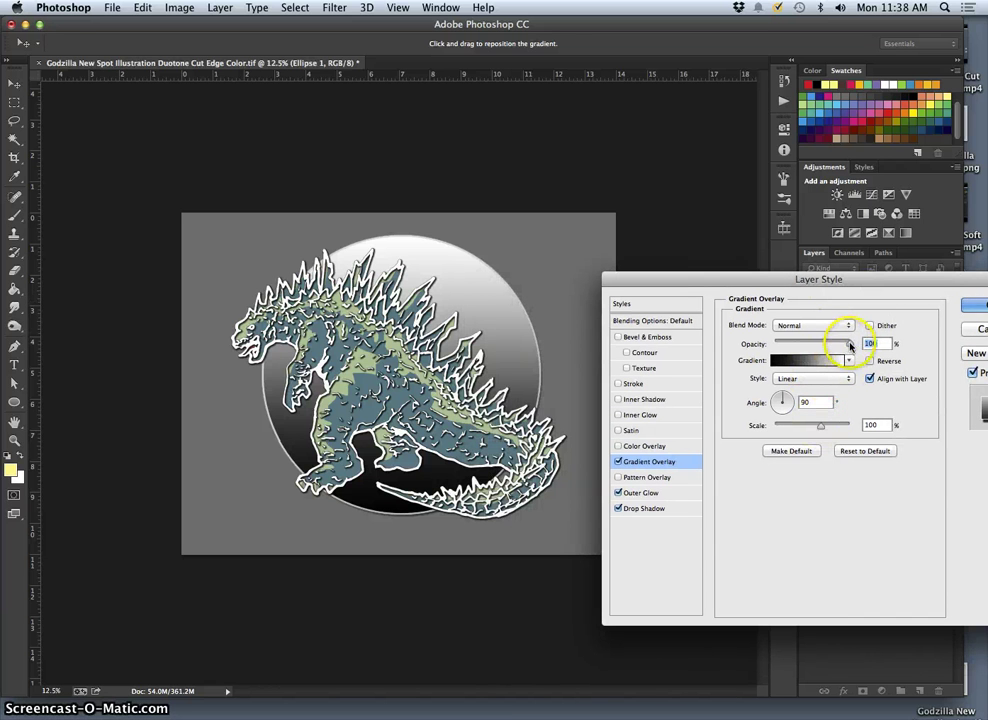
pyautogui.moveTo(823, 344); pyautogui.dragTo(817, 344)
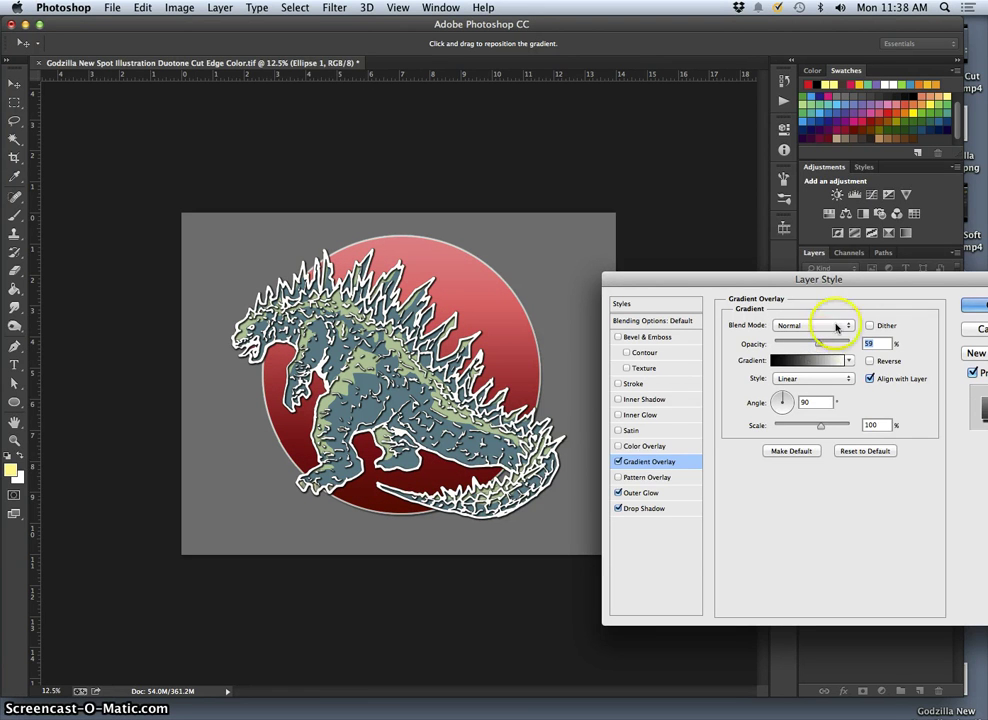
pyautogui.moveTo(862, 278); pyautogui.dragTo(756, 183)
pyautogui.click(878, 200)
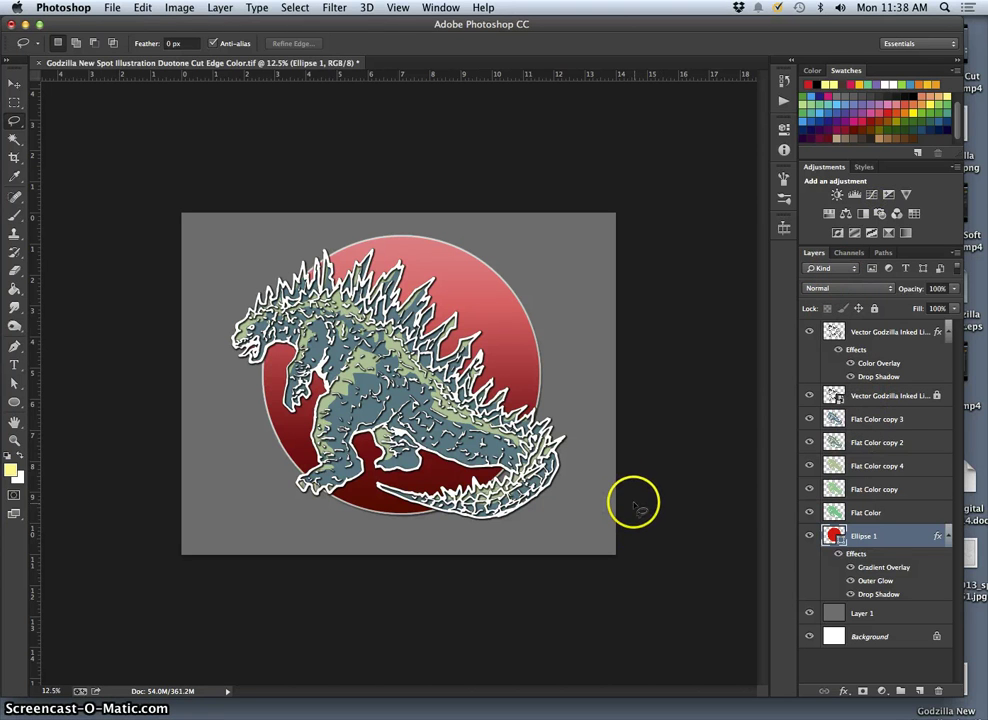
# Step: Add a new layer above the gray Layer 1 and fill it with black at 100% opacity
pyautogui.click(862, 615)
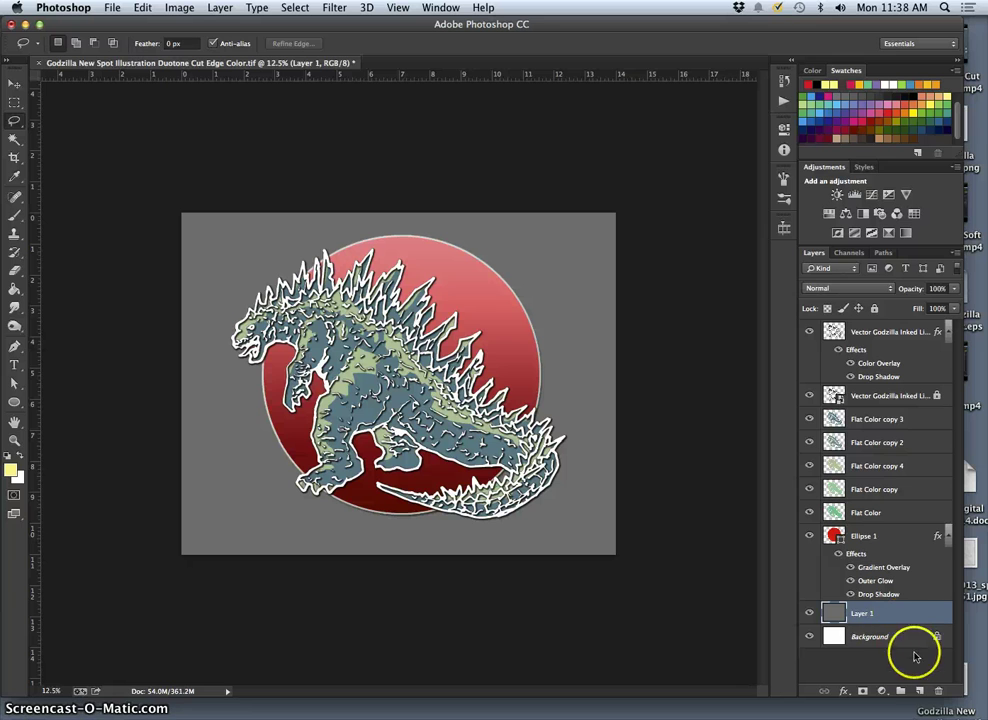
pyautogui.click(919, 690)
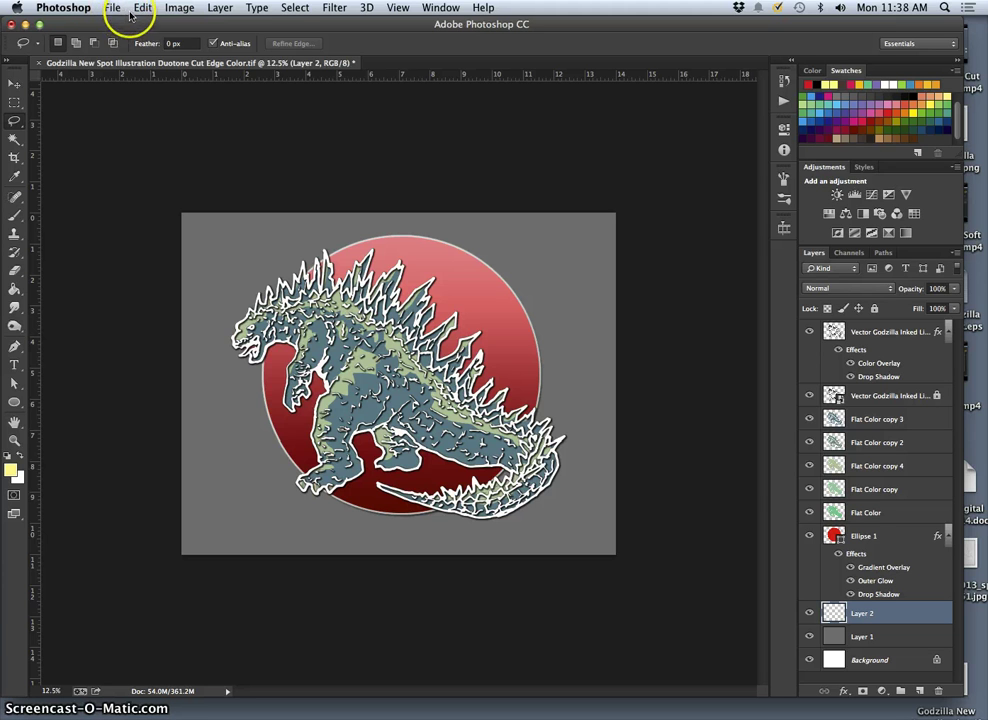
pyautogui.click(141, 8)
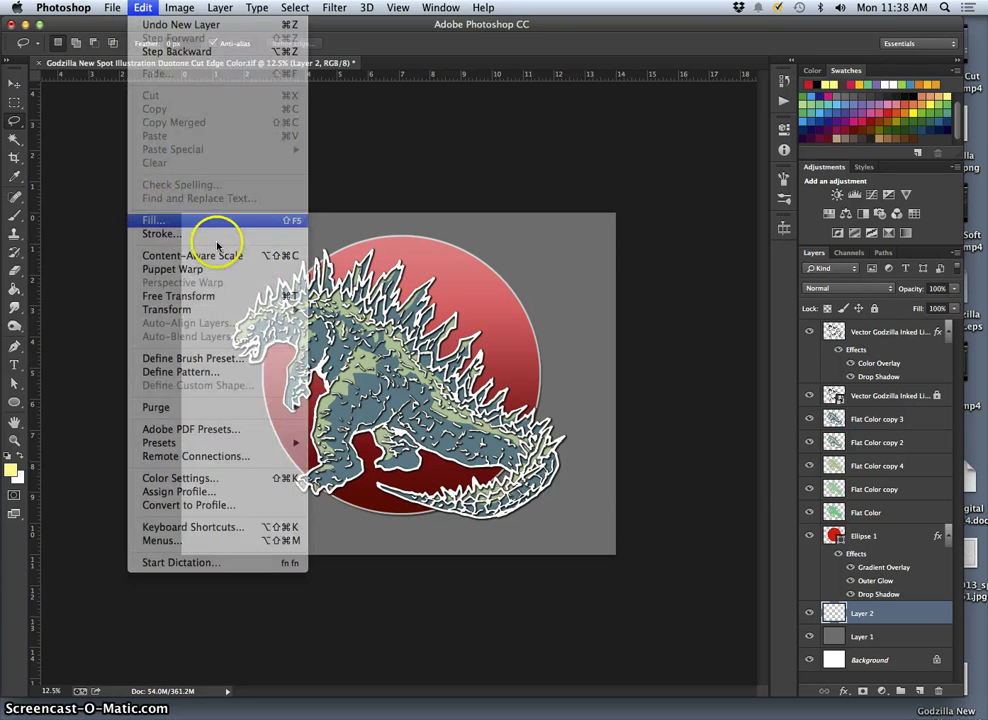
pyautogui.click(210, 220)
pyautogui.click(642, 332)
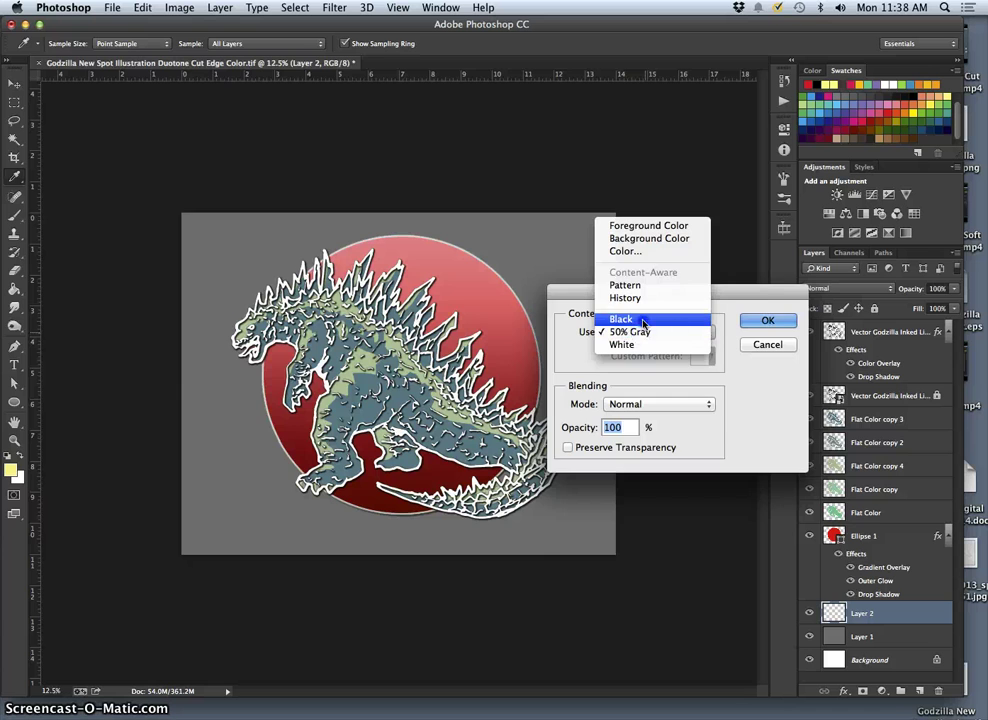
pyautogui.click(640, 316)
pyautogui.click(765, 320)
pyautogui.press('l')
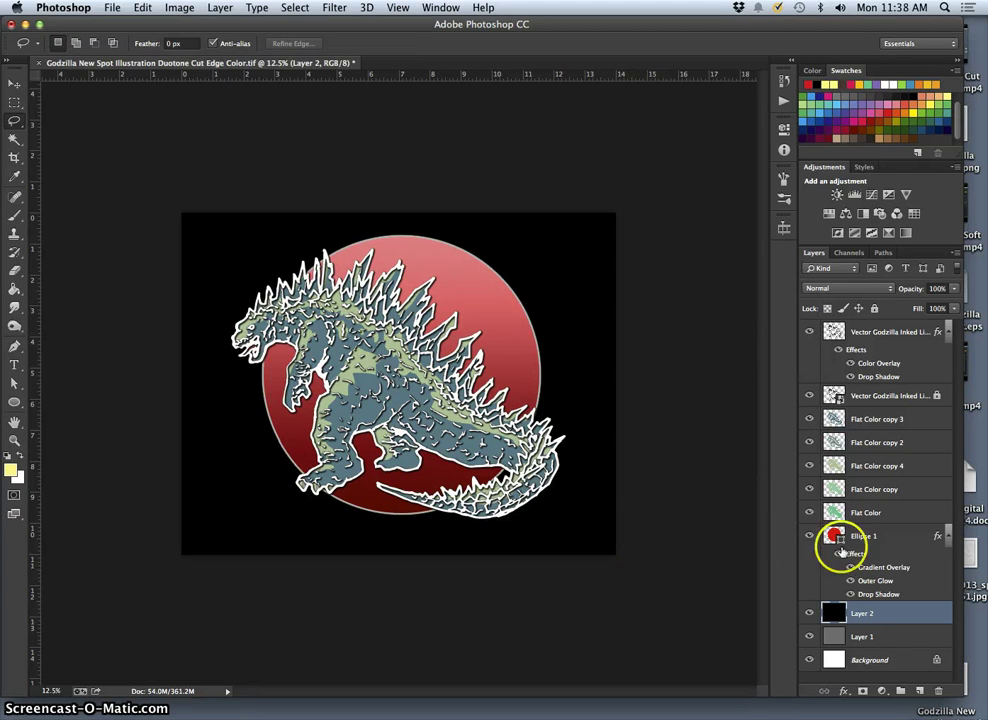
# Step: Toggle the visibility of Layer 2 and Layer 1 to compare the black, gray and white backdrops, leaving both layers shown
pyautogui.click(809, 613)
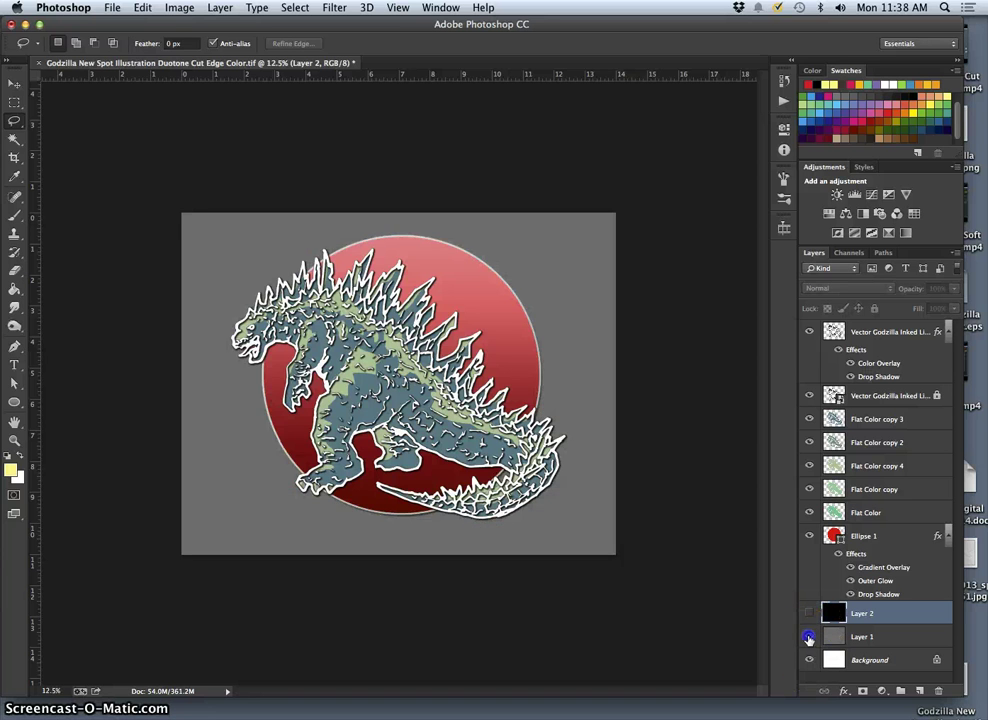
pyautogui.click(809, 637)
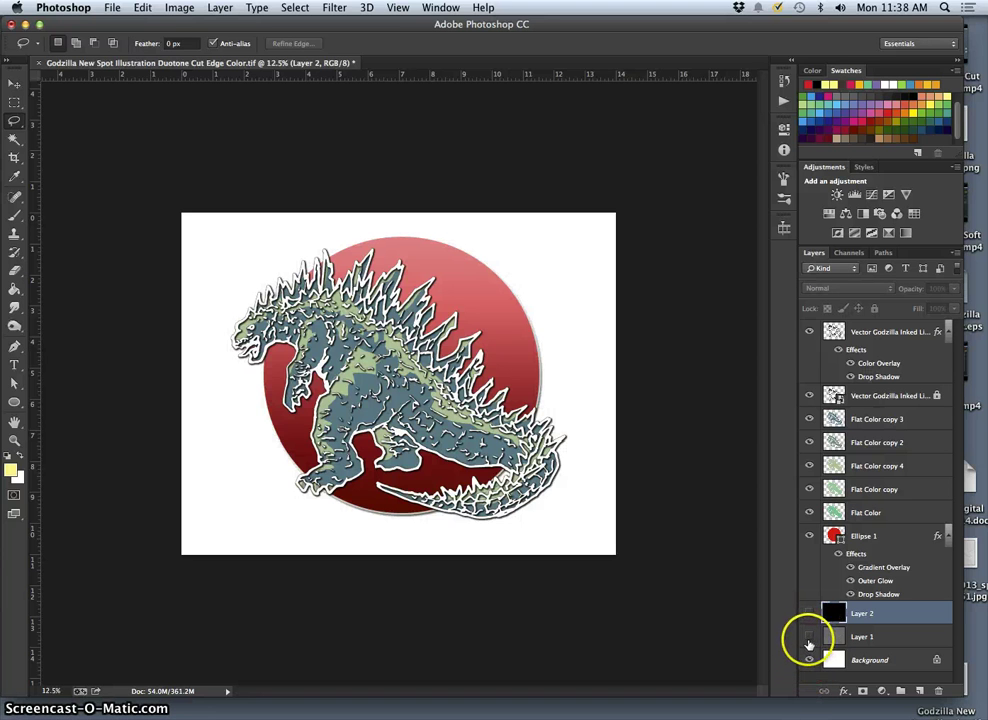
pyautogui.click(809, 637)
pyautogui.click(809, 613)
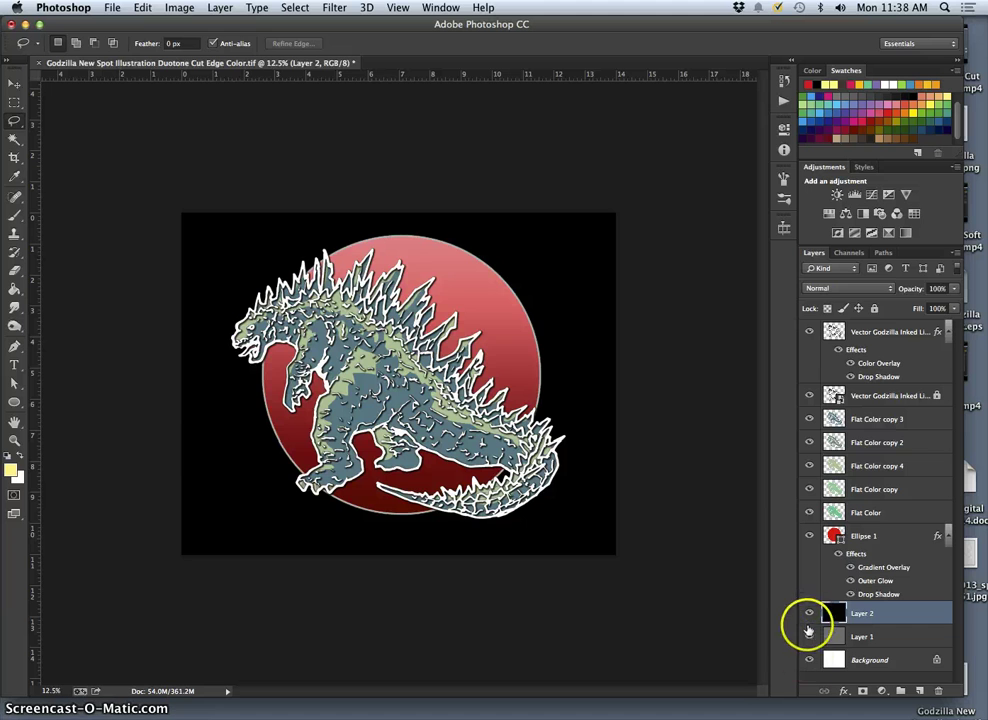
pyautogui.click(809, 637)
pyautogui.click(809, 613)
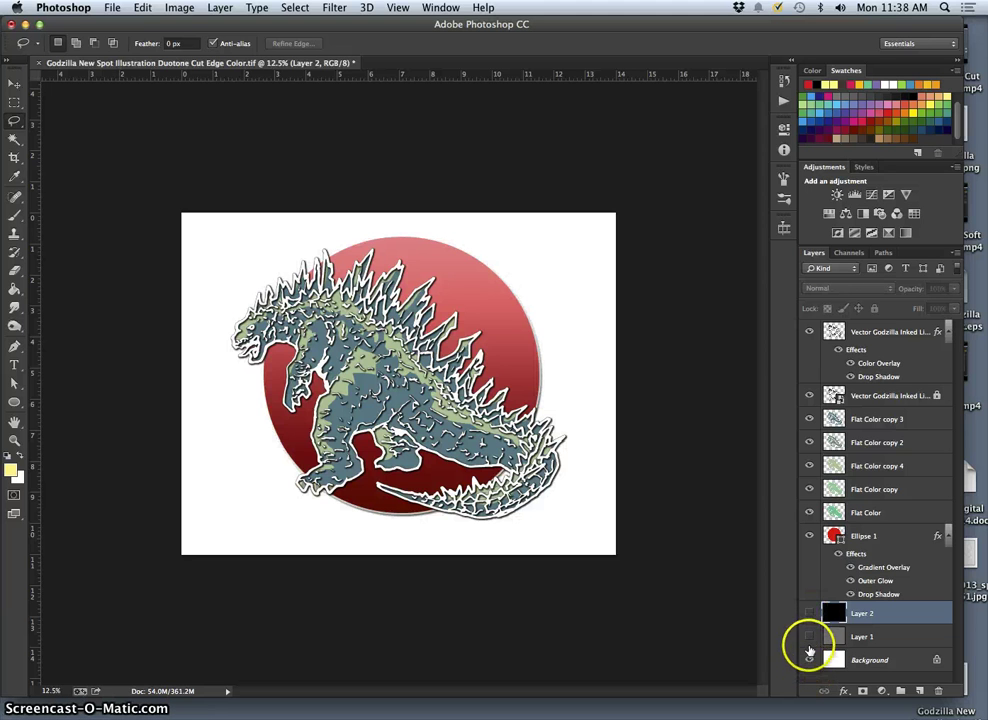
pyautogui.click(809, 637)
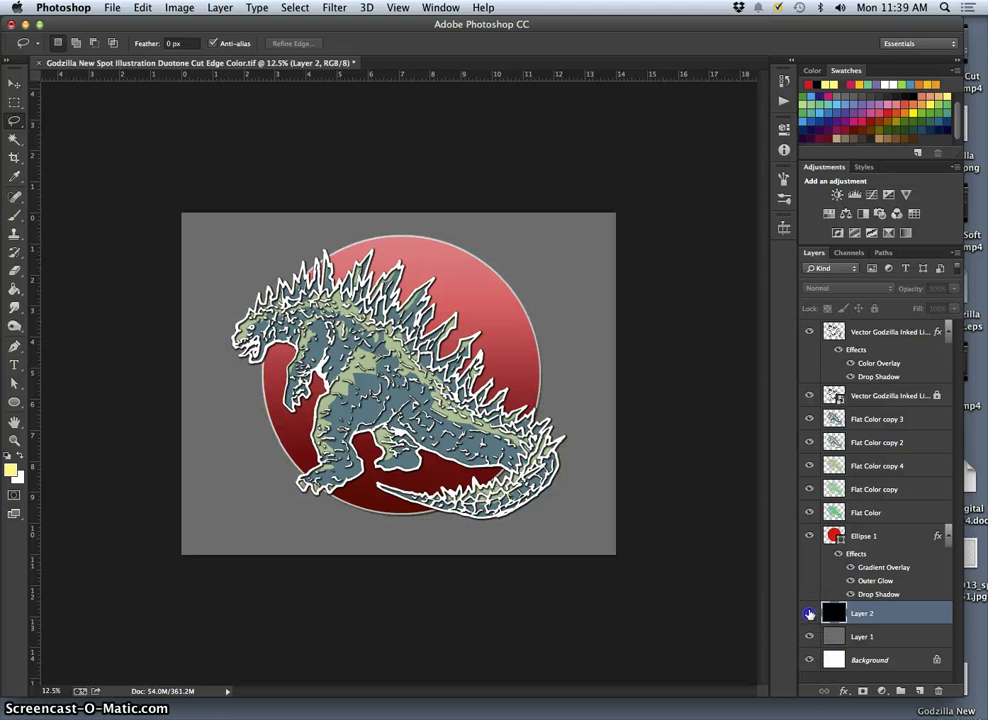
pyautogui.click(809, 614)
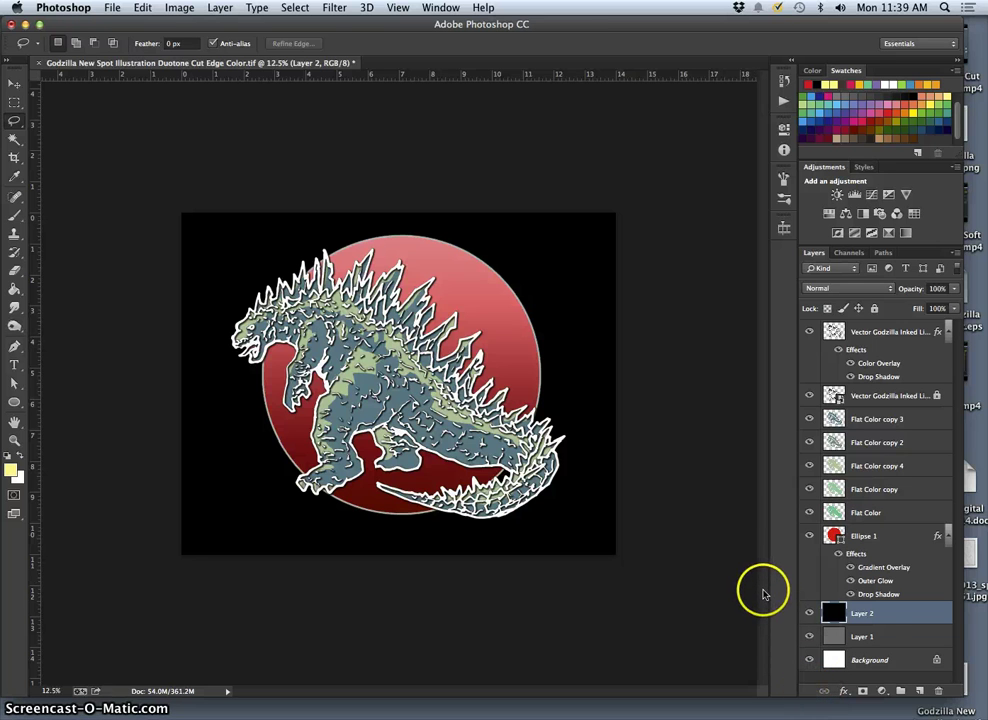
# Step: Lower the opacity of the black Layer 2 to 85% and save the Godzilla illustration
pyautogui.click(953, 289)
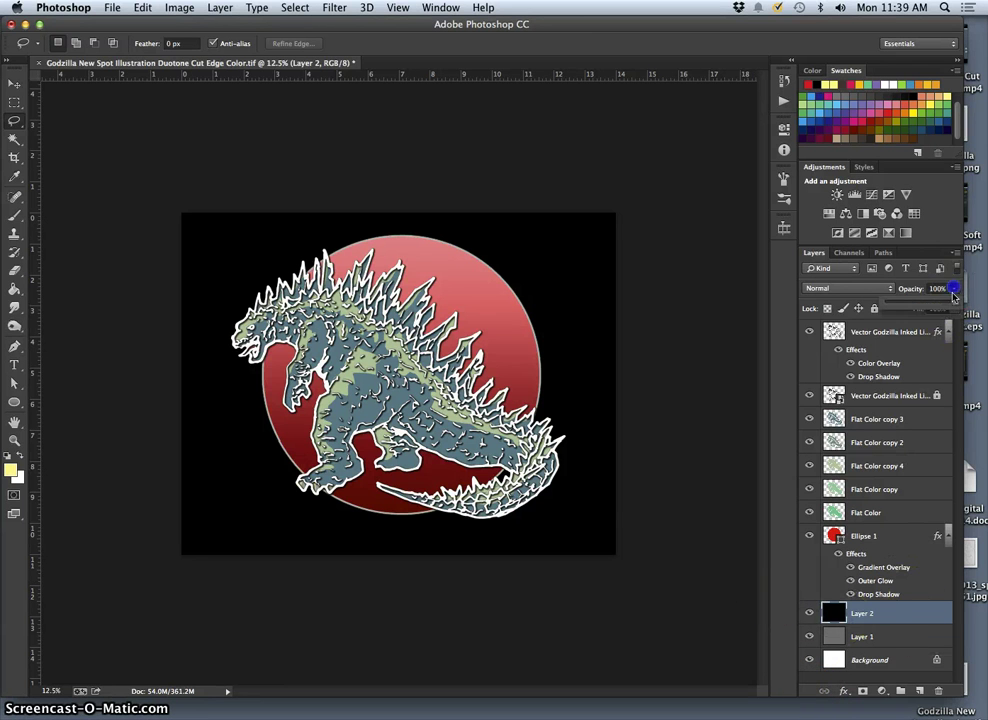
pyautogui.moveTo(950, 304); pyautogui.dragTo(947, 305)
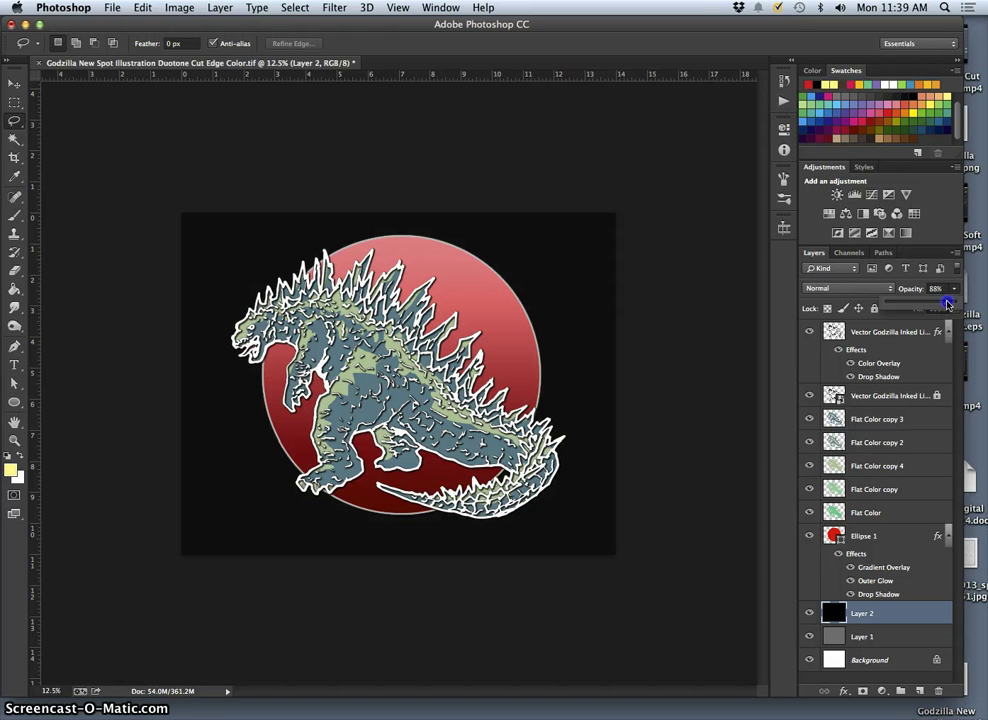
pyautogui.click(112, 7)
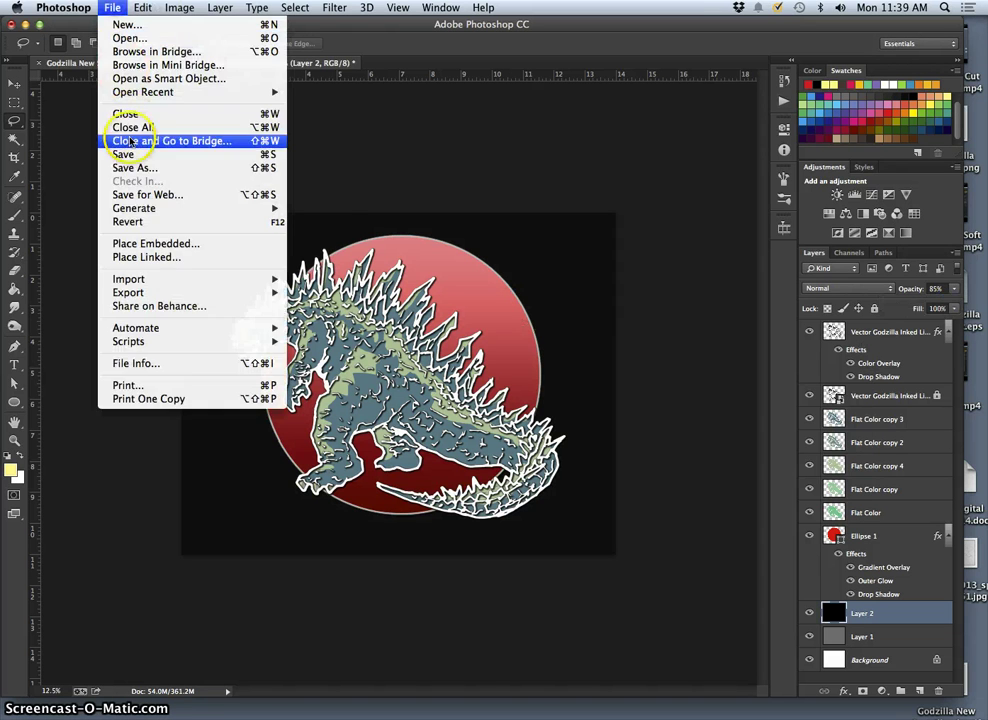
pyautogui.click(125, 155)
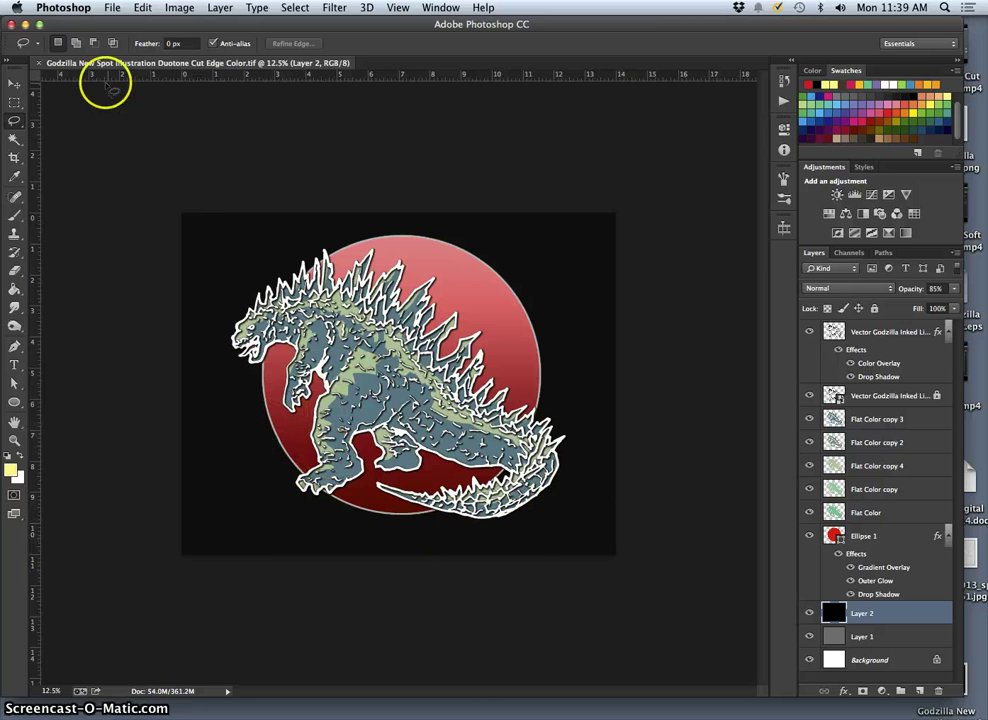
# Step: Close the saved illustration and minimise the Photoshop window to return to the desktop
pyautogui.click(38, 63)
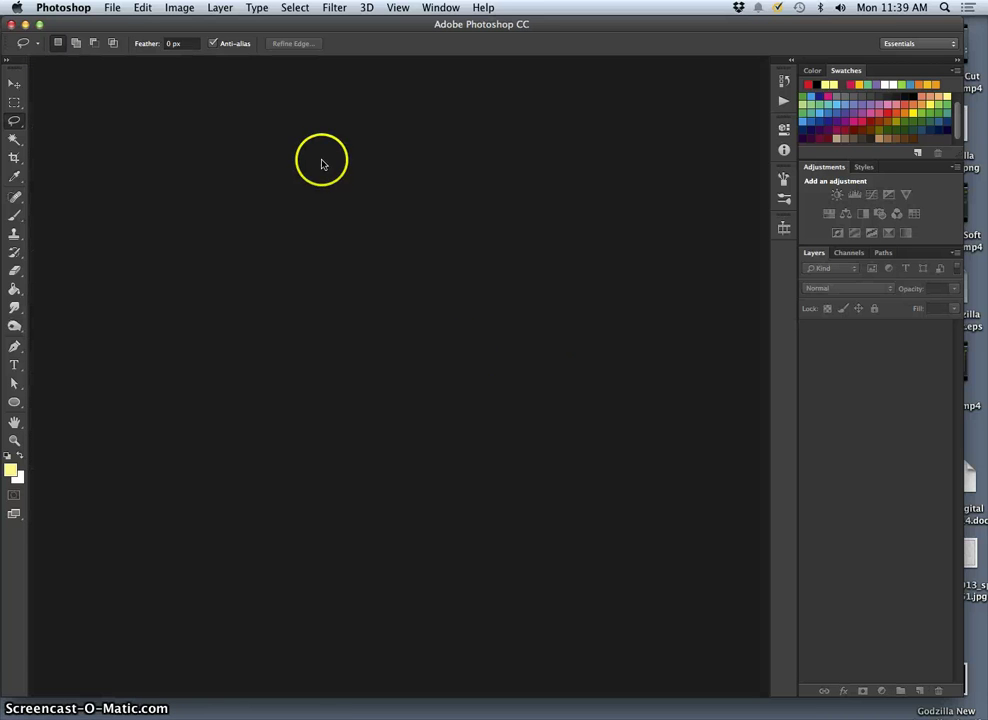
pyautogui.click(25, 25)
pyautogui.click(714, 204)
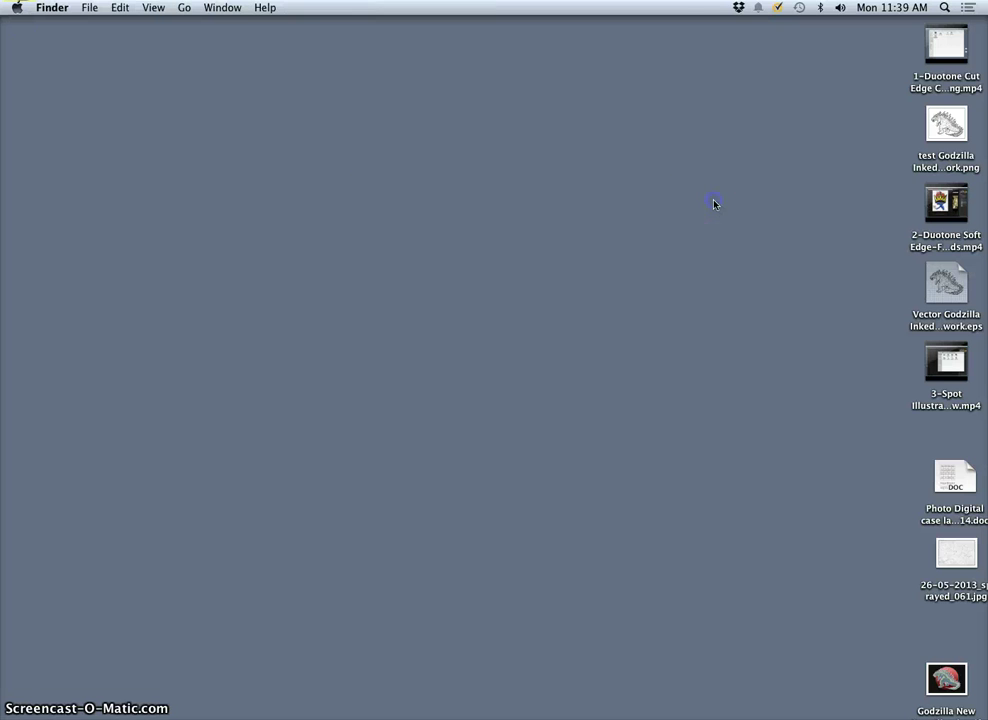
# Step: Open the Dropbox folder and go through ACCD (2) and ~ACCD AGENDA SCRIPTS to the 0-Fall 2014 folder
pyautogui.click(740, 10)
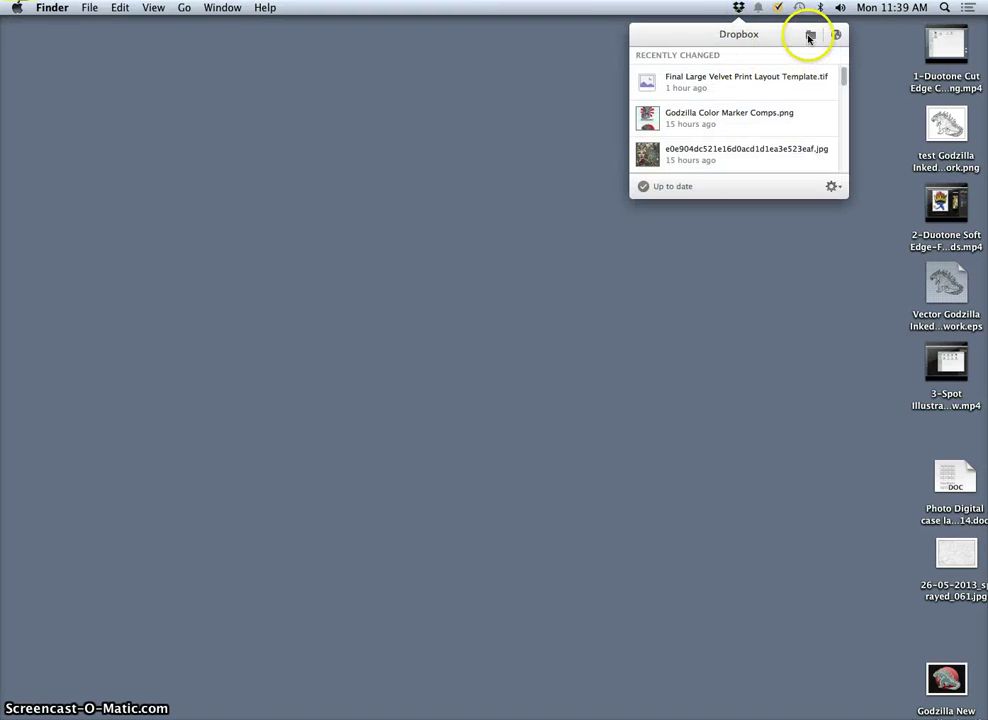
pyautogui.click(809, 37)
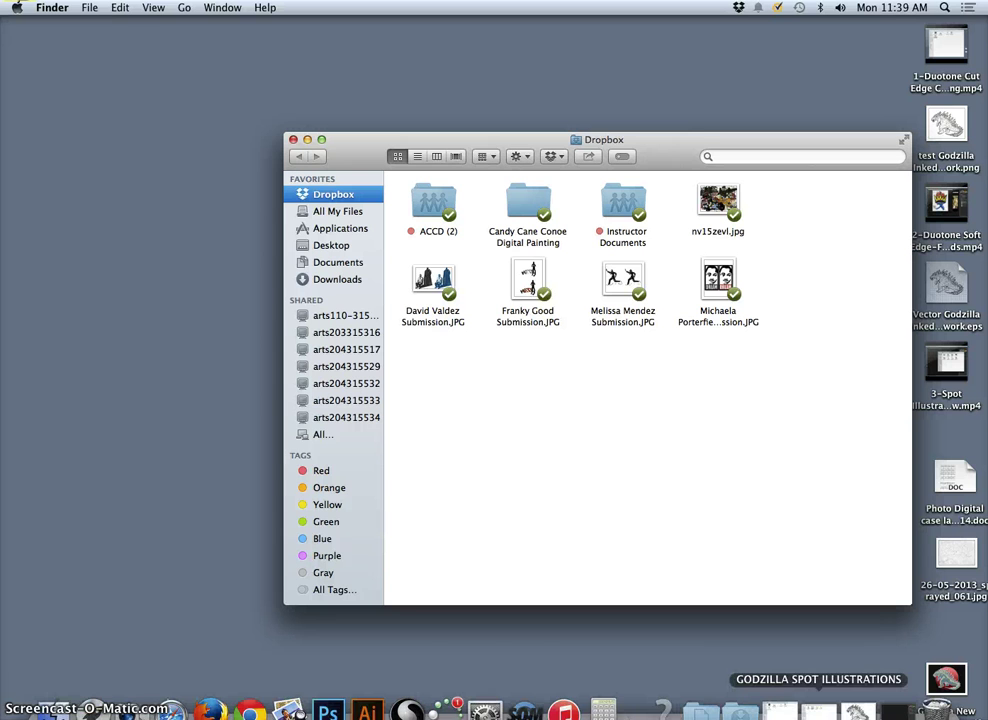
pyautogui.click(856, 710)
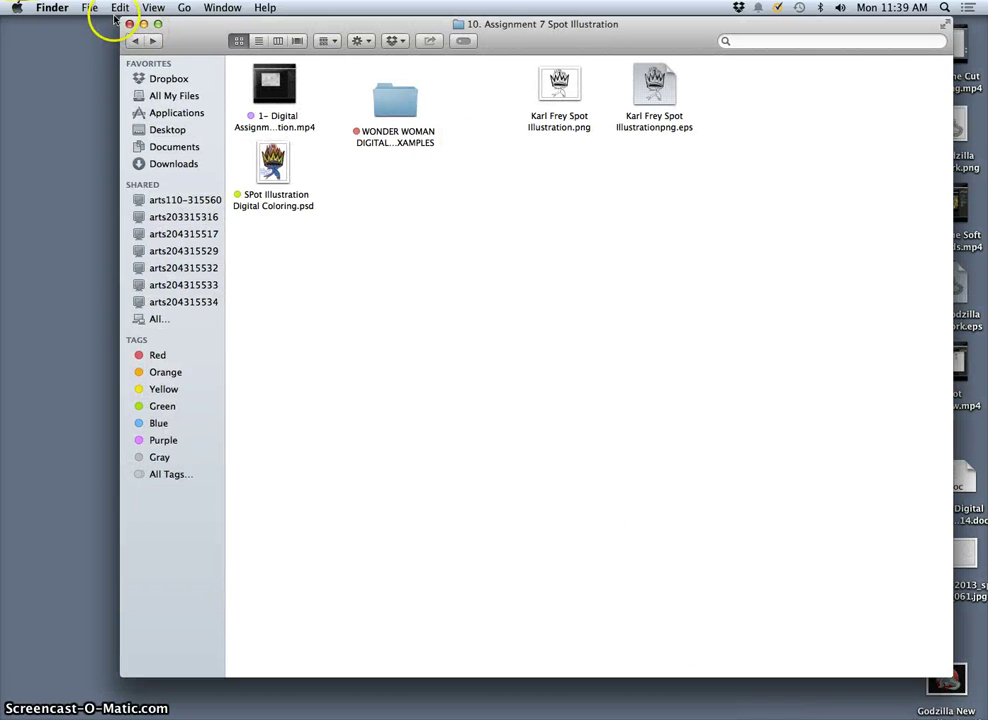
pyautogui.click(129, 23)
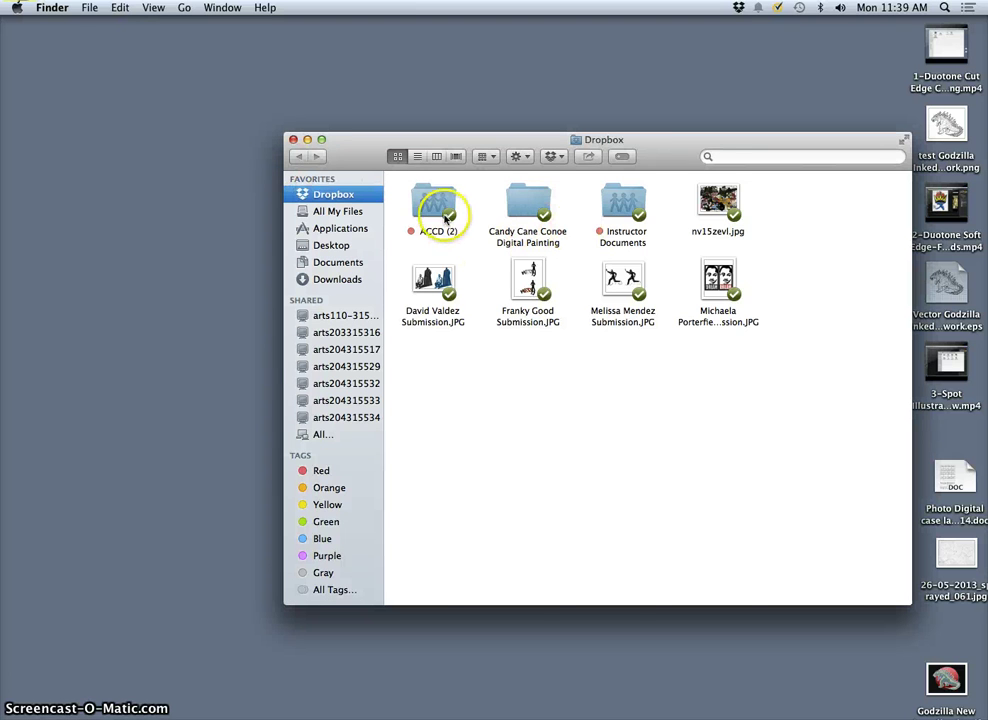
pyautogui.doubleClick(445, 220)
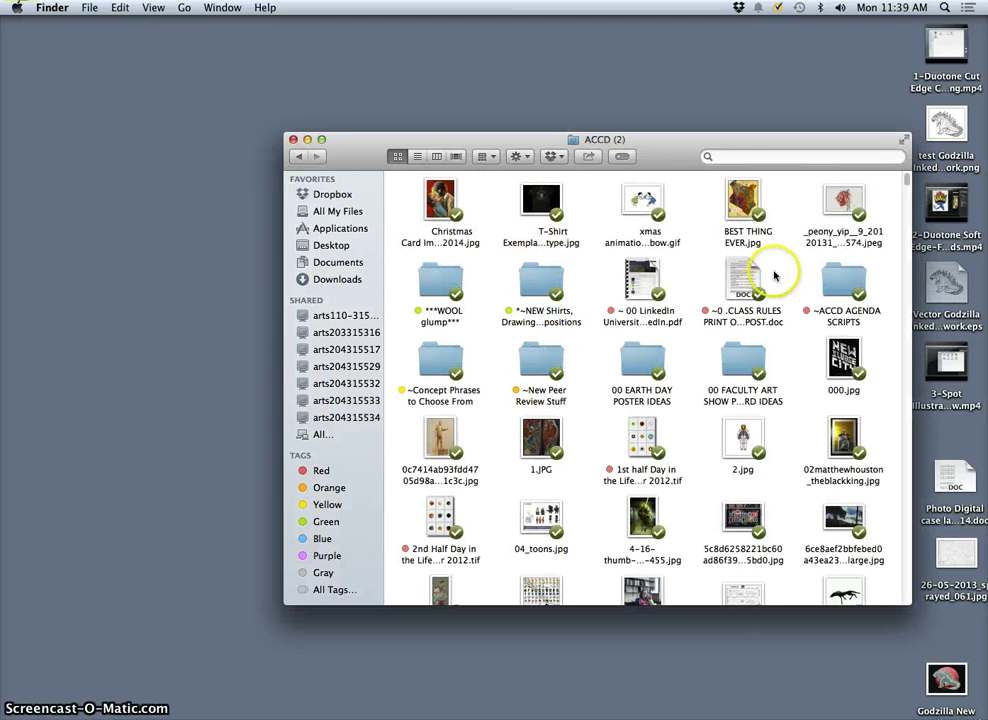
pyautogui.doubleClick(843, 280)
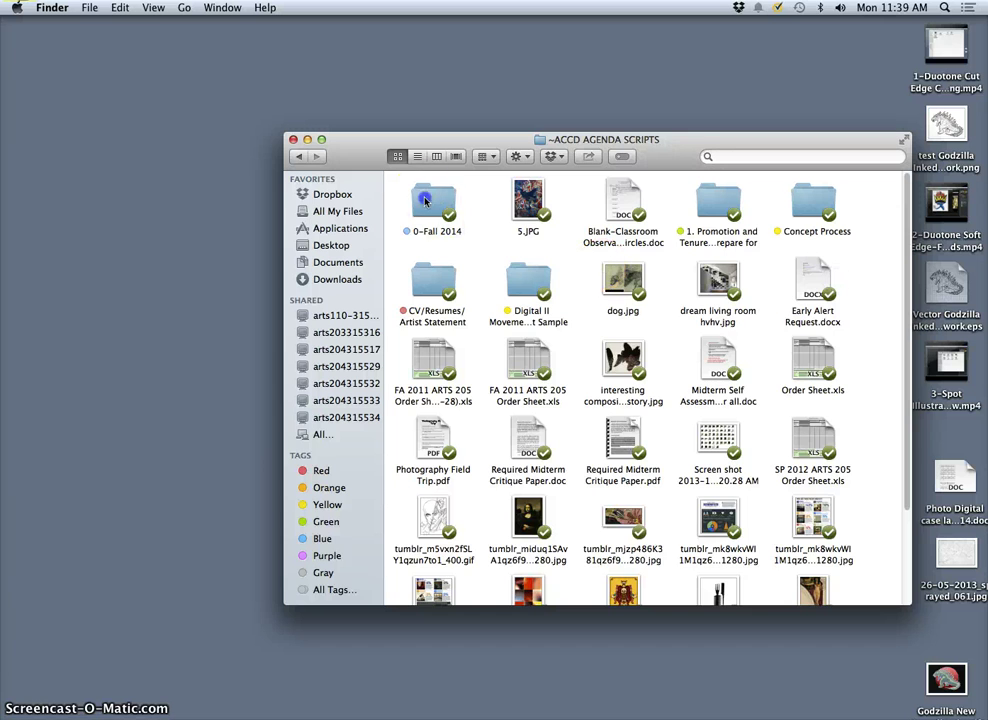
pyautogui.doubleClick(425, 200)
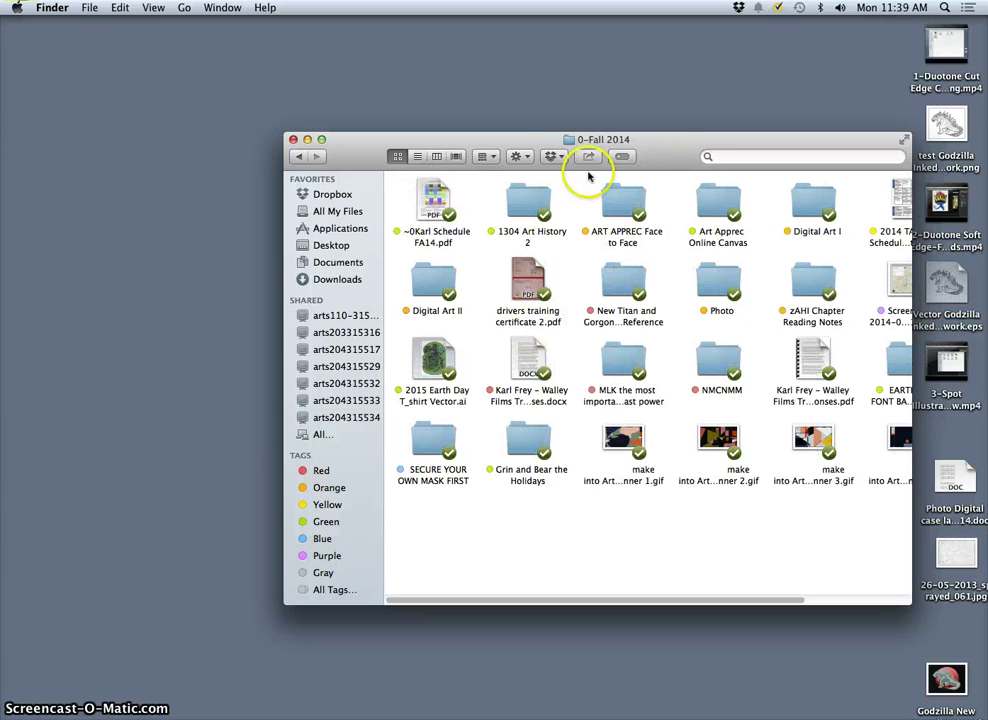
# Step: Open the GODZILLA SPOT ILLUSTRATIONS folder inside EARTH DAY FONT BASED DESIGN 2016
pyautogui.moveTo(494, 141); pyautogui.dragTo(305, 108)
pyautogui.click(707, 340)
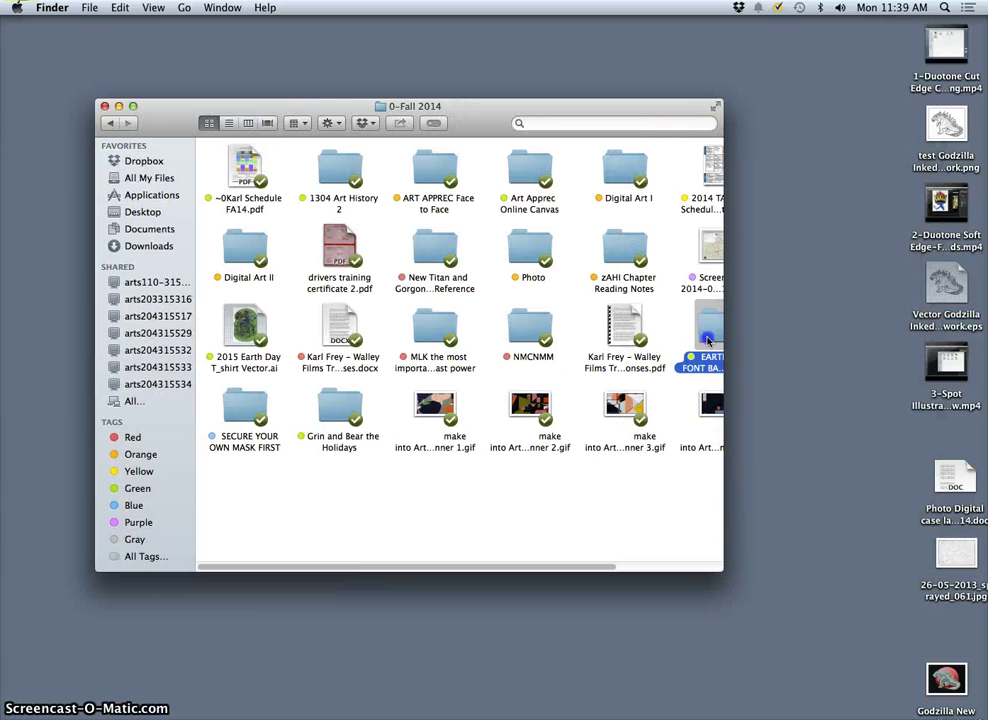
pyautogui.doubleClick(707, 340)
pyautogui.click(531, 172)
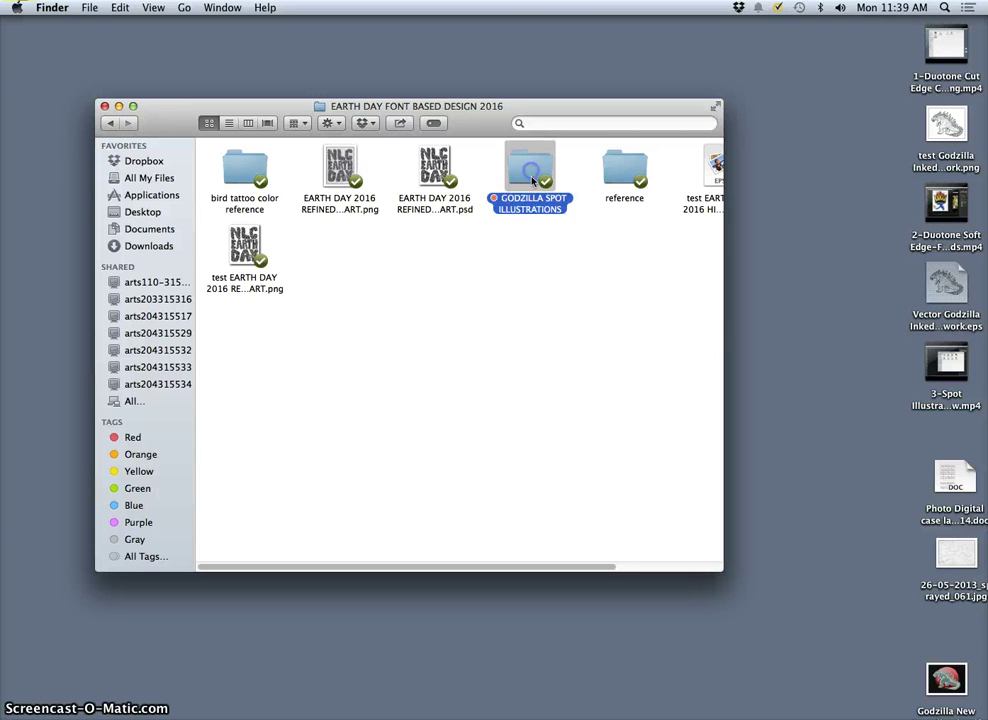
pyautogui.doubleClick(531, 175)
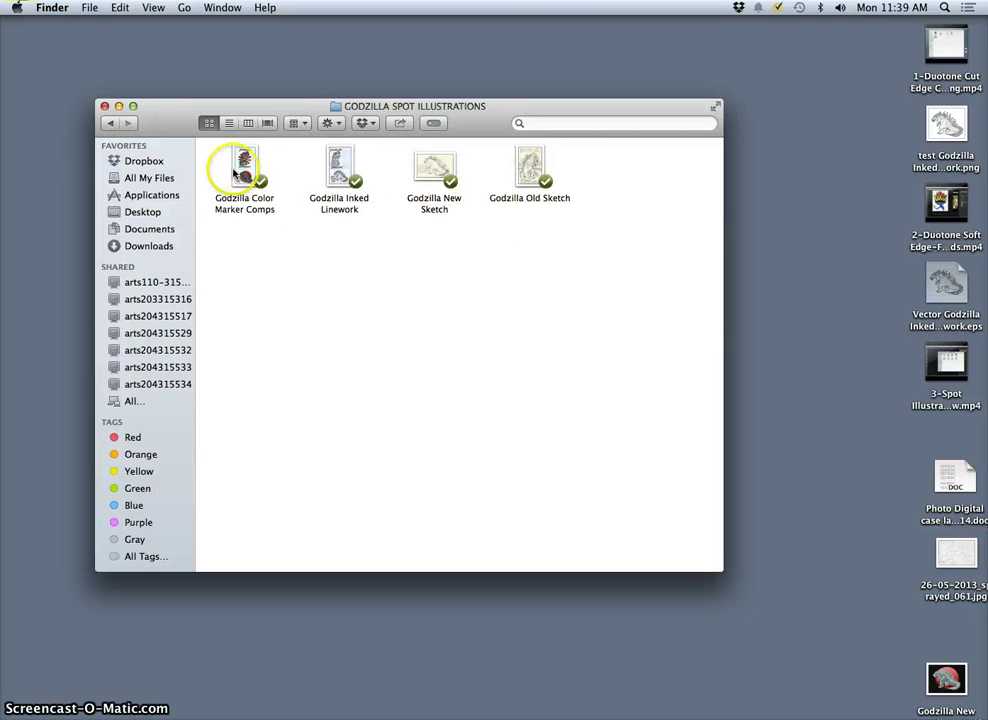
# Step: View the Godzilla Color Marker Comps image, examine its marker coloring up close, and close it
pyautogui.click(249, 168)
pyautogui.doubleClick(249, 168)
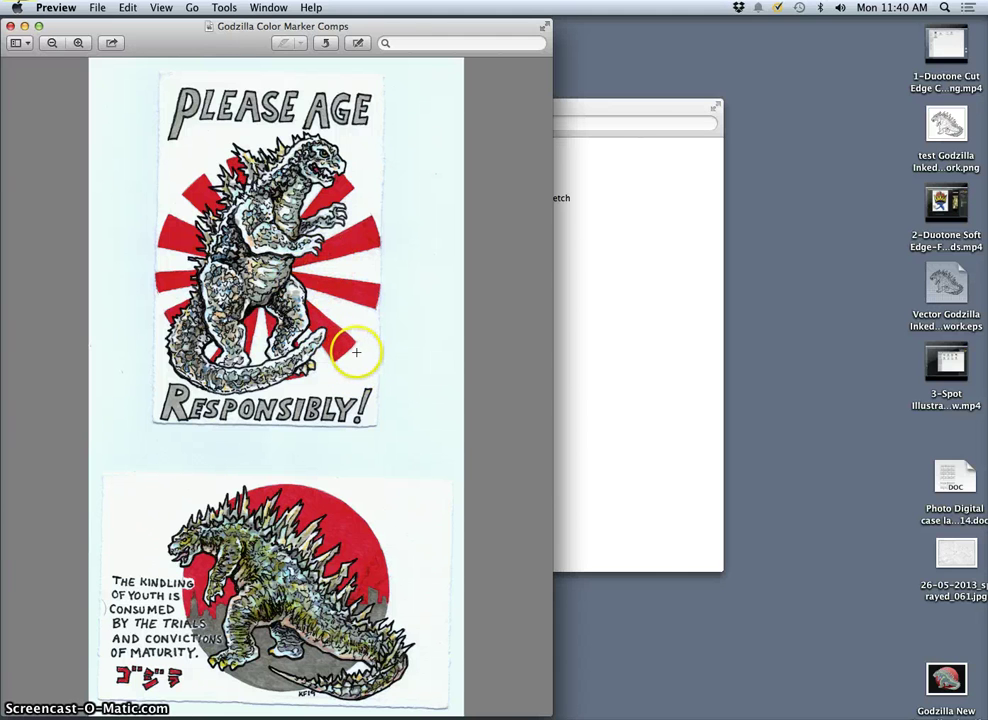
pyautogui.moveTo(413, 20); pyautogui.dragTo(505, 17)
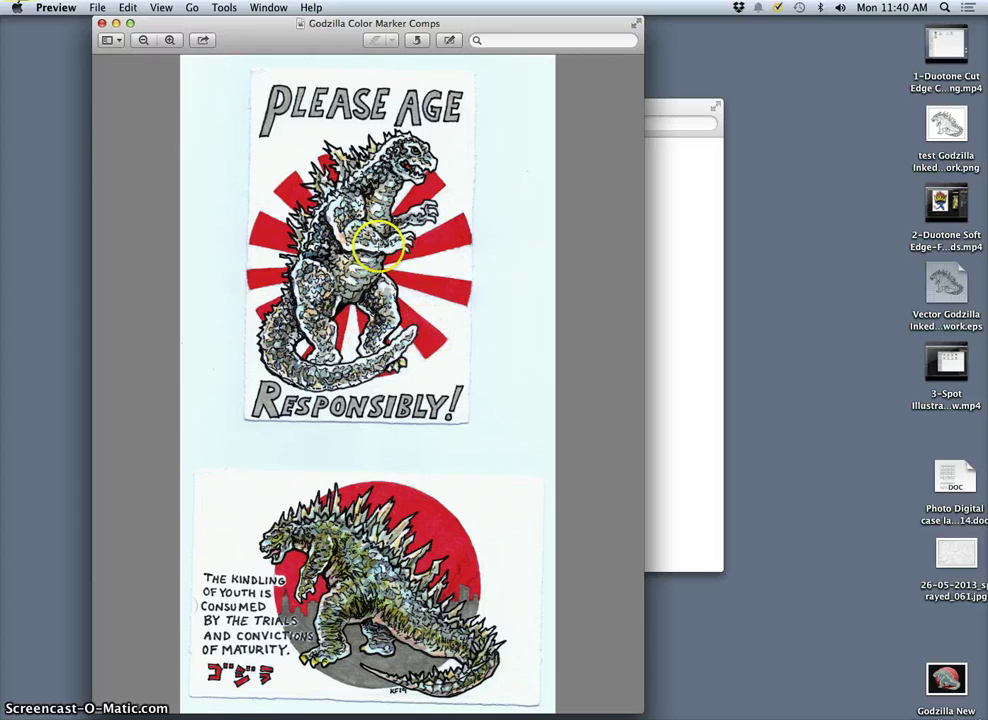
pyautogui.press('super+plus')
pyautogui.press('super+plus')
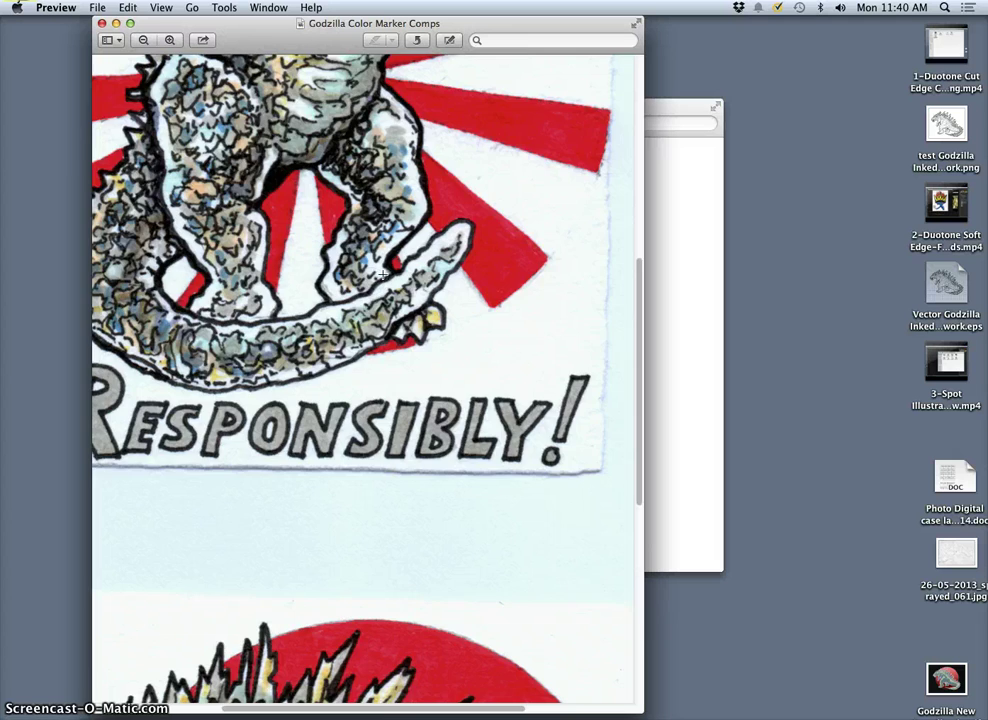
pyautogui.press('super+minus')
pyautogui.press('super+minus')
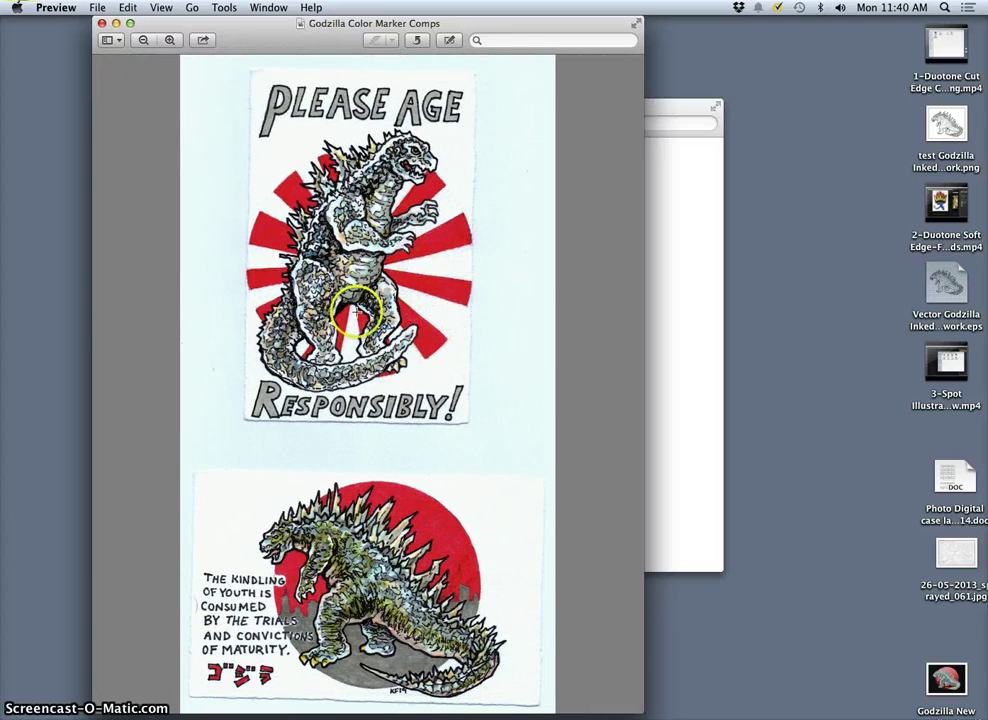
pyautogui.click(104, 23)
pyautogui.click(399, 154)
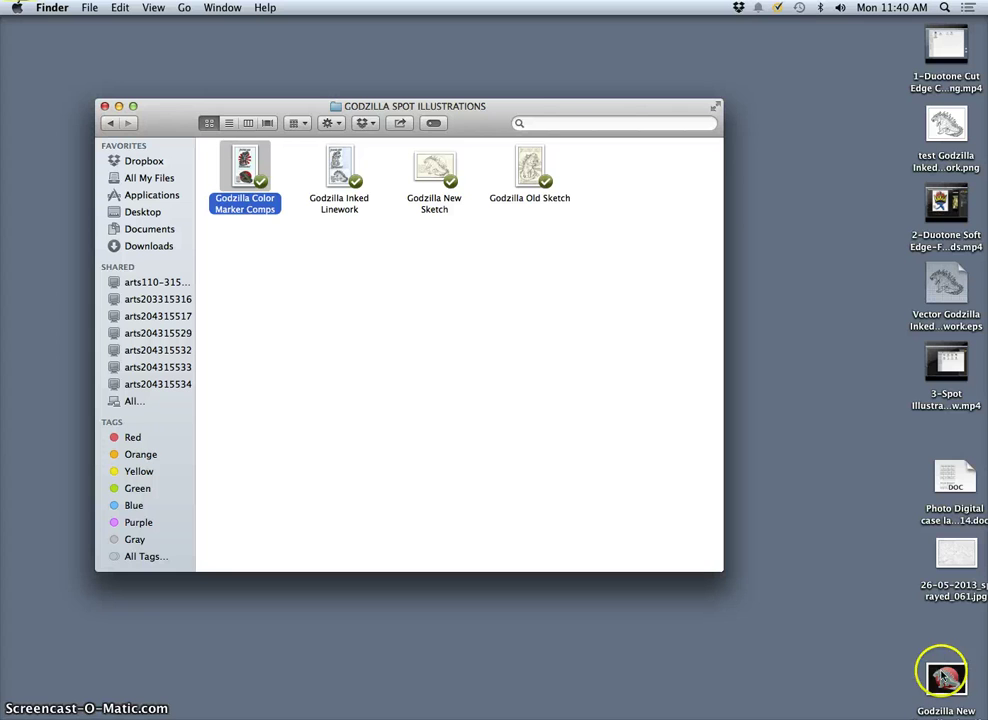
# Step: Move the duotone Godzilla .tif beside the folder window on the desktop and open it in Preview, zoomed out to show the whole illustration
pyautogui.moveTo(945, 678)
pyautogui.mouseDown()
pyautogui.moveTo(872, 413)
pyautogui.moveTo(738, 174)
pyautogui.moveTo(665, 174)
pyautogui.moveTo(836, 176)
pyautogui.mouseUp()
pyautogui.click(551, 254)
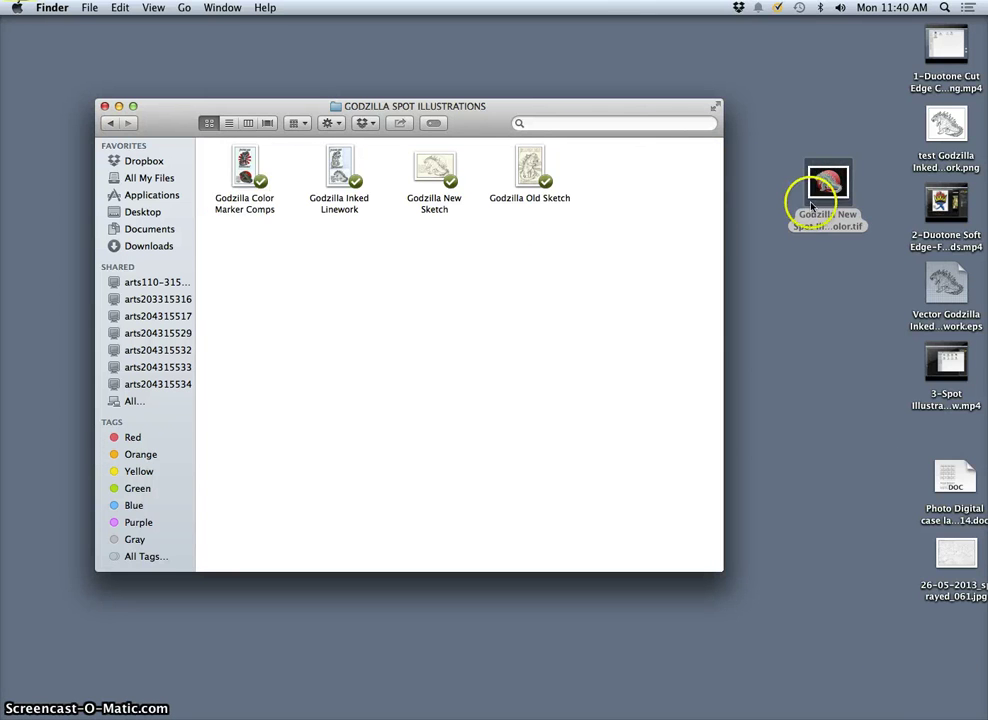
pyautogui.doubleClick(828, 183)
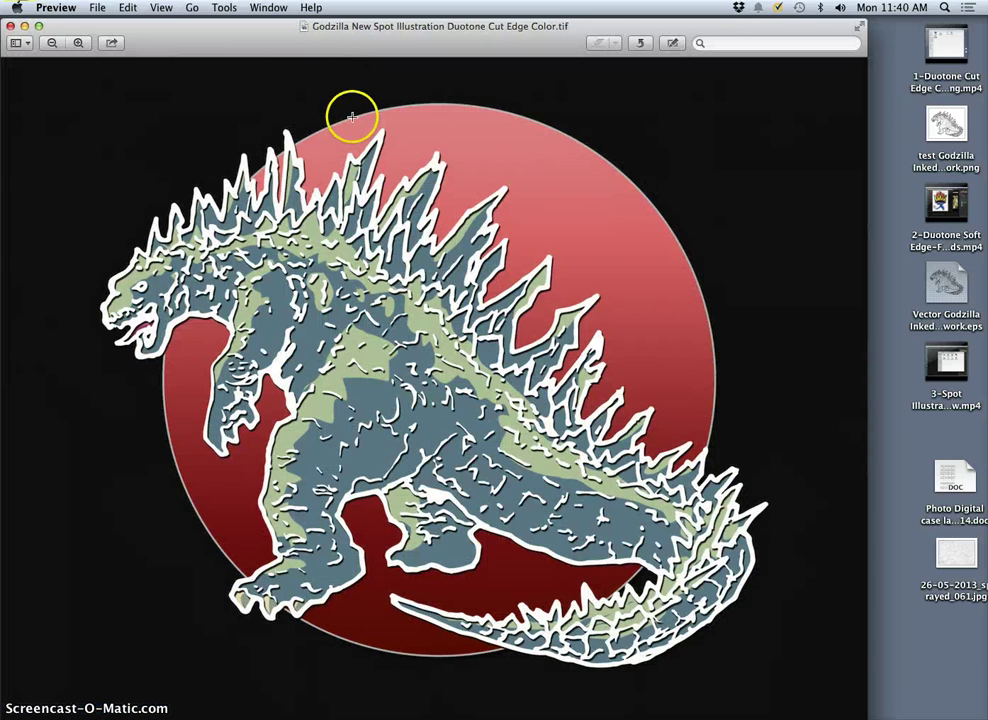
pyautogui.press('super+minus')
pyautogui.press('super+minus')
pyautogui.press('super+minus')
pyautogui.moveTo(326, 30); pyautogui.dragTo(569, 33)
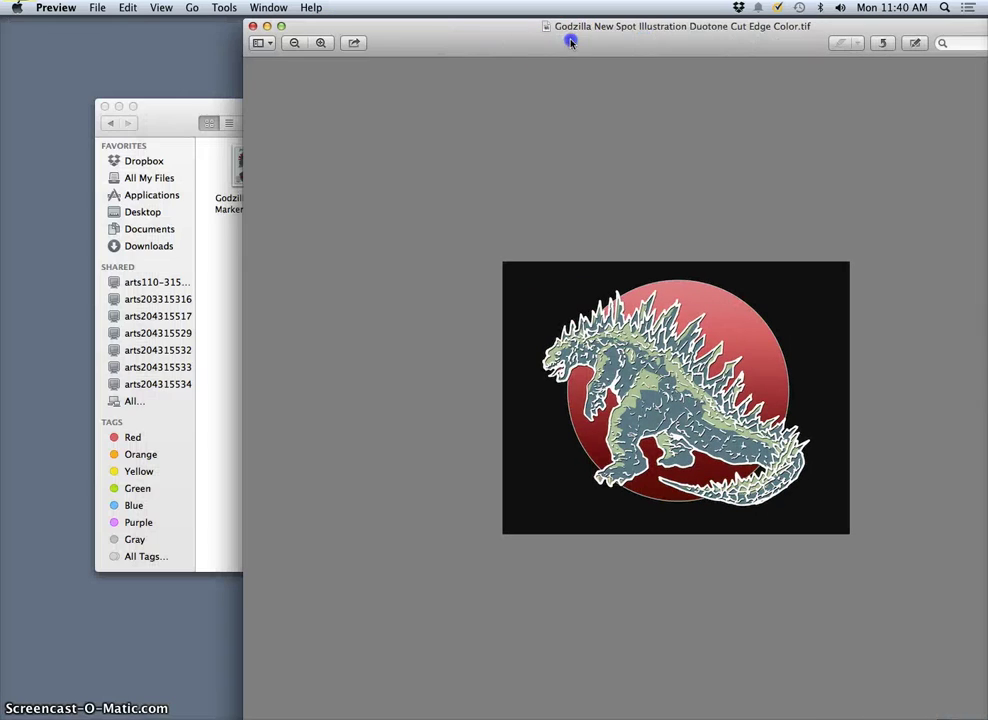
# Step: Open Godzilla Color Marker Comps again to compare it with the duotone illustration, and close both images
pyautogui.click(250, 165)
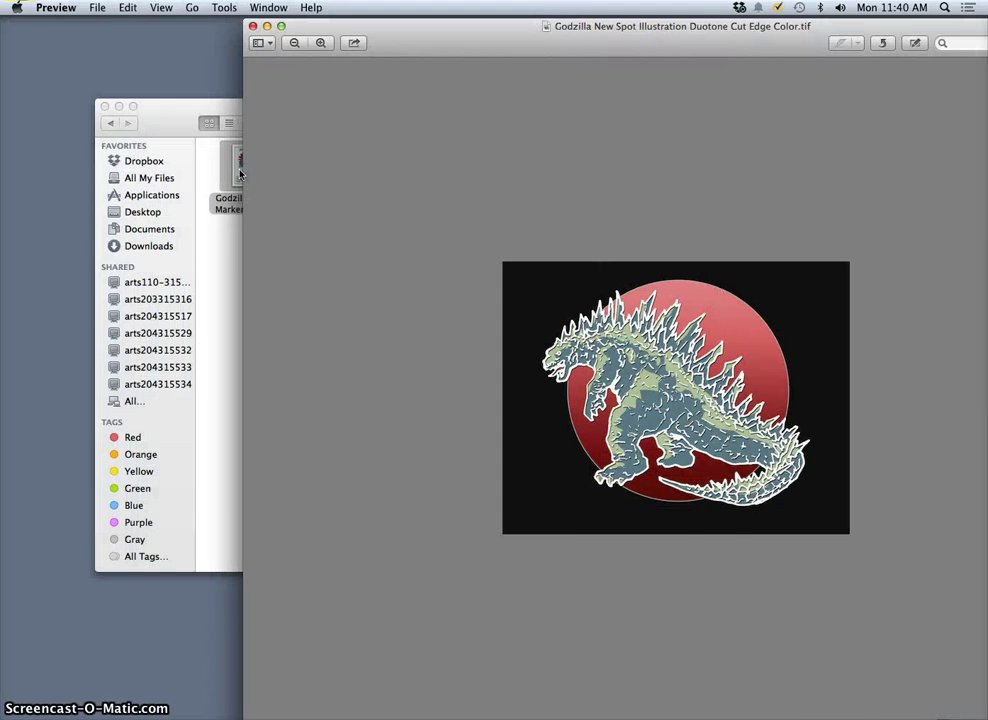
pyautogui.doubleClick(240, 175)
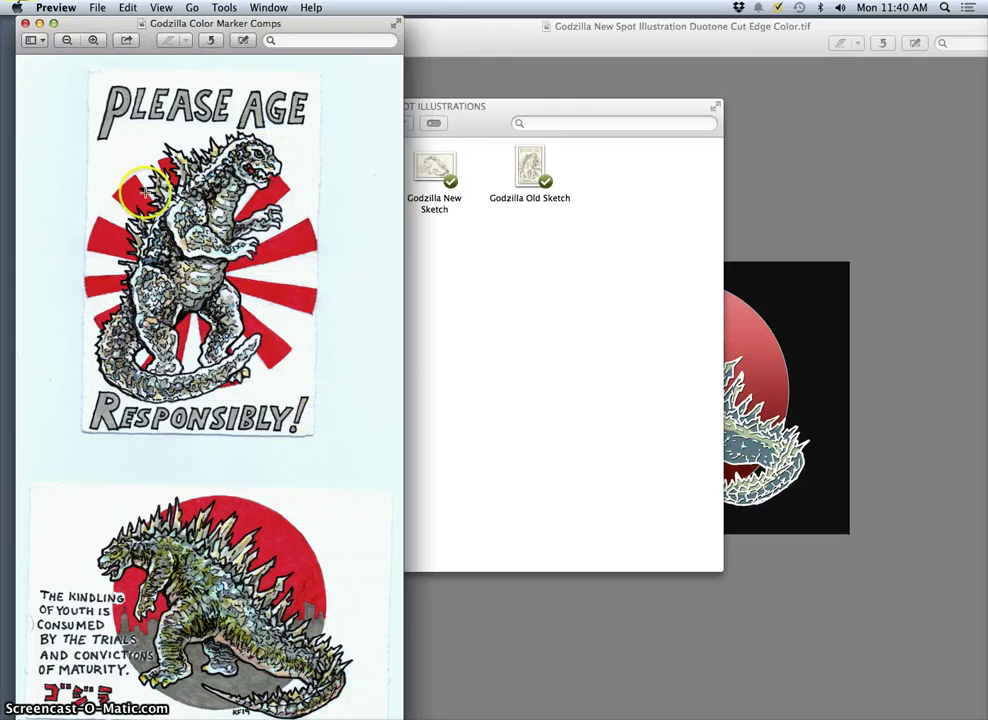
pyautogui.click(24, 23)
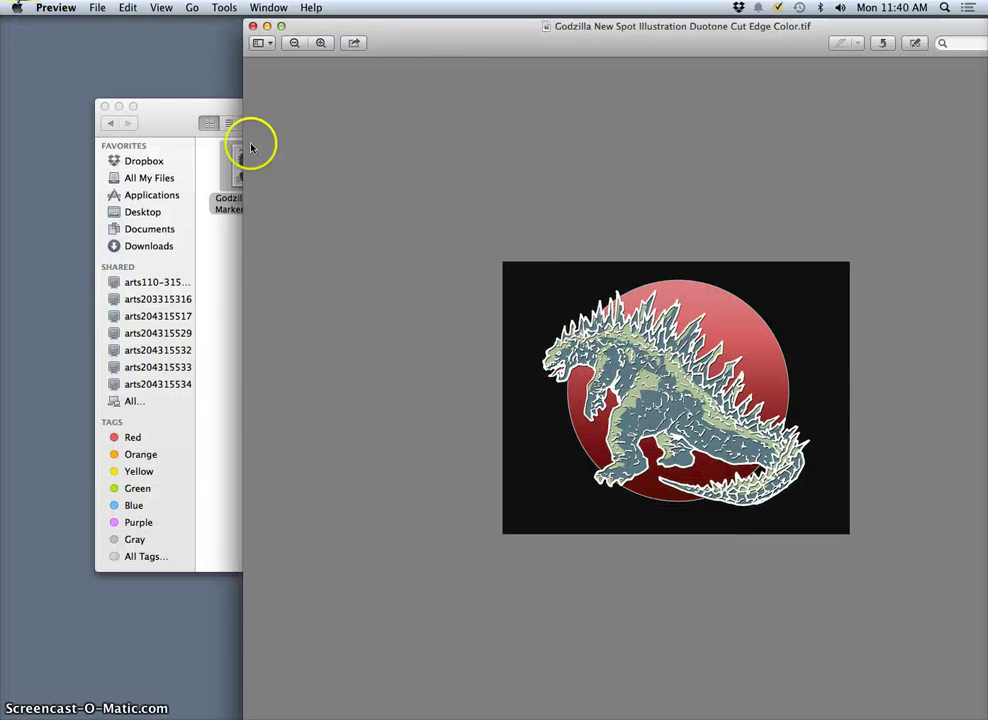
pyautogui.click(254, 27)
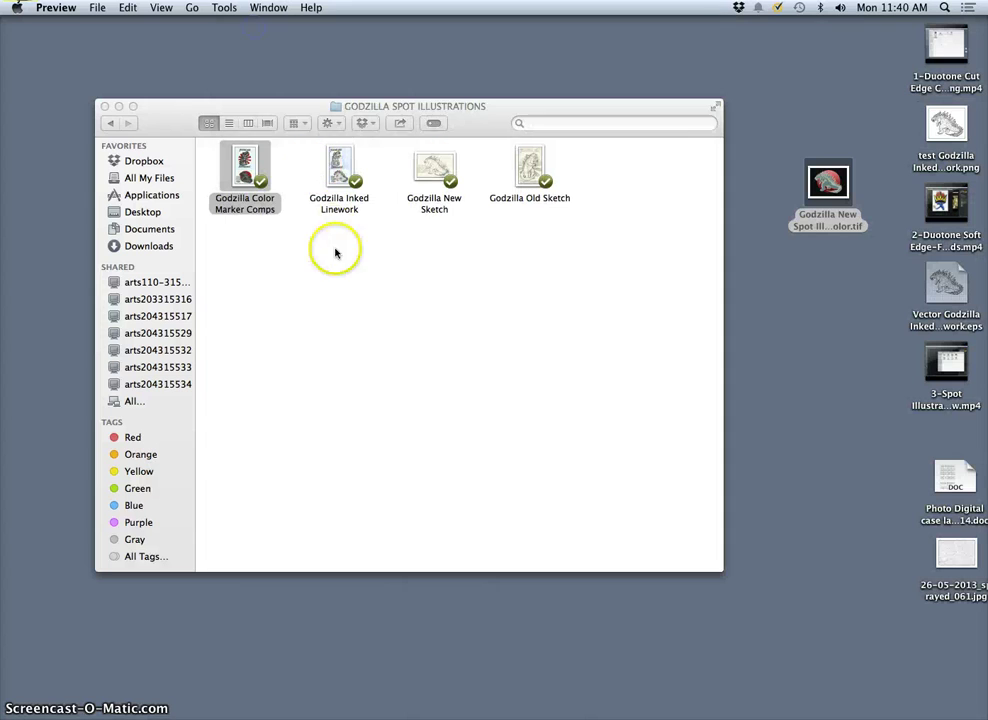
# Step: Open Godzilla Inked Linework in Photoshop and shift its window to uncover the folder window
pyautogui.click(335, 249)
pyautogui.rightClick(340, 170)
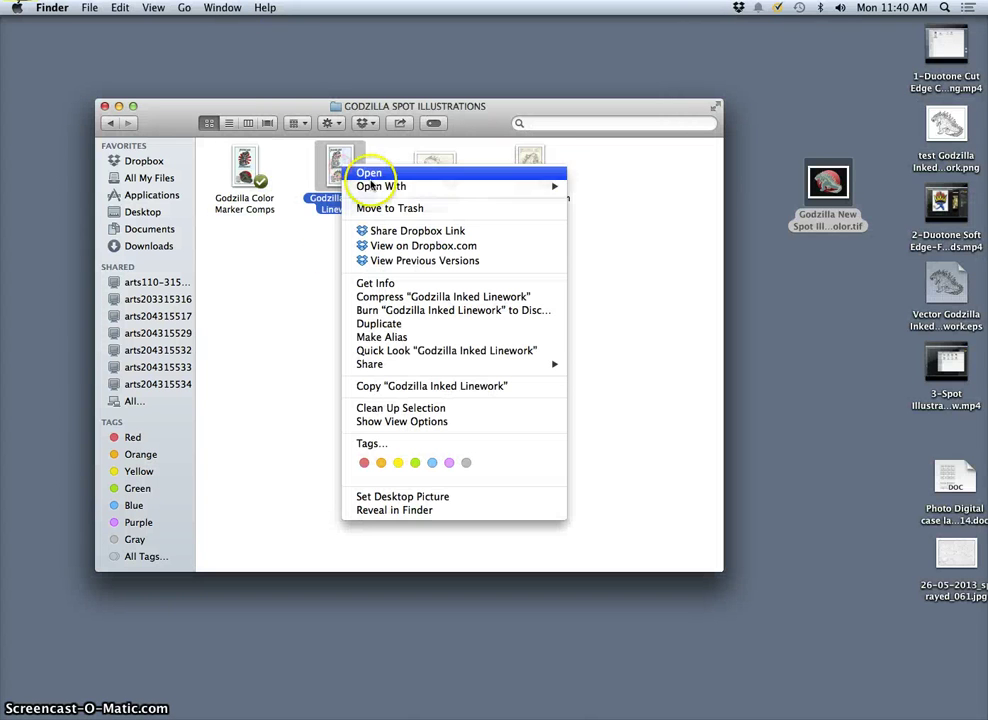
pyautogui.moveTo(400, 186)
pyautogui.click(655, 257)
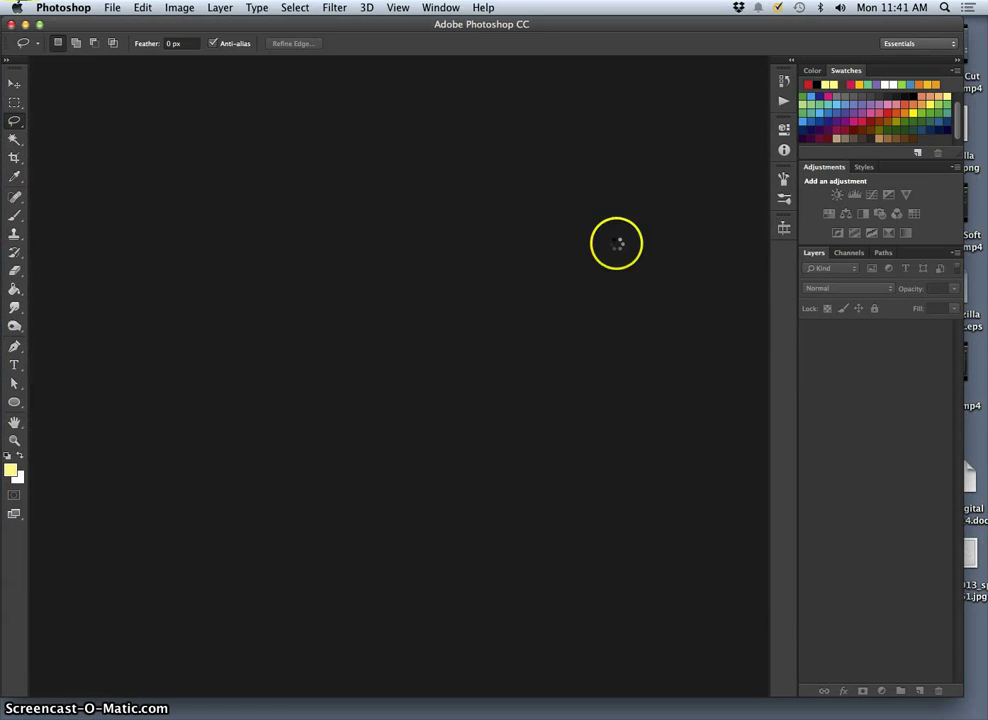
pyautogui.moveTo(384, 31); pyautogui.dragTo(454, 200)
# Step: View the whole Godzilla Old Sketch image in Preview and close it
pyautogui.click(399, 160)
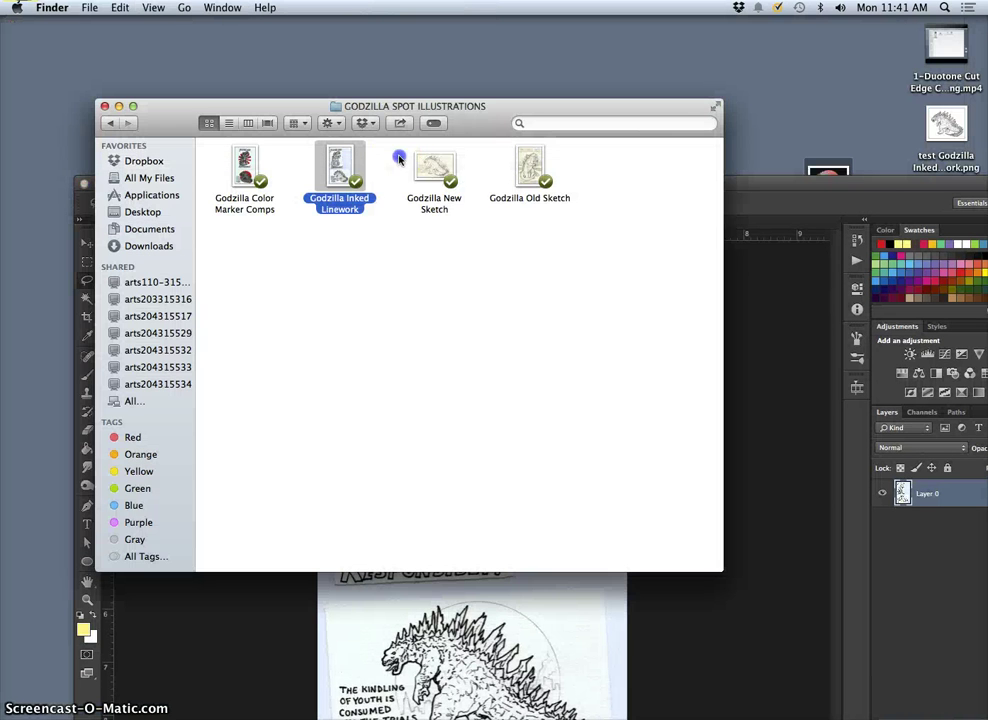
pyautogui.doubleClick(530, 168)
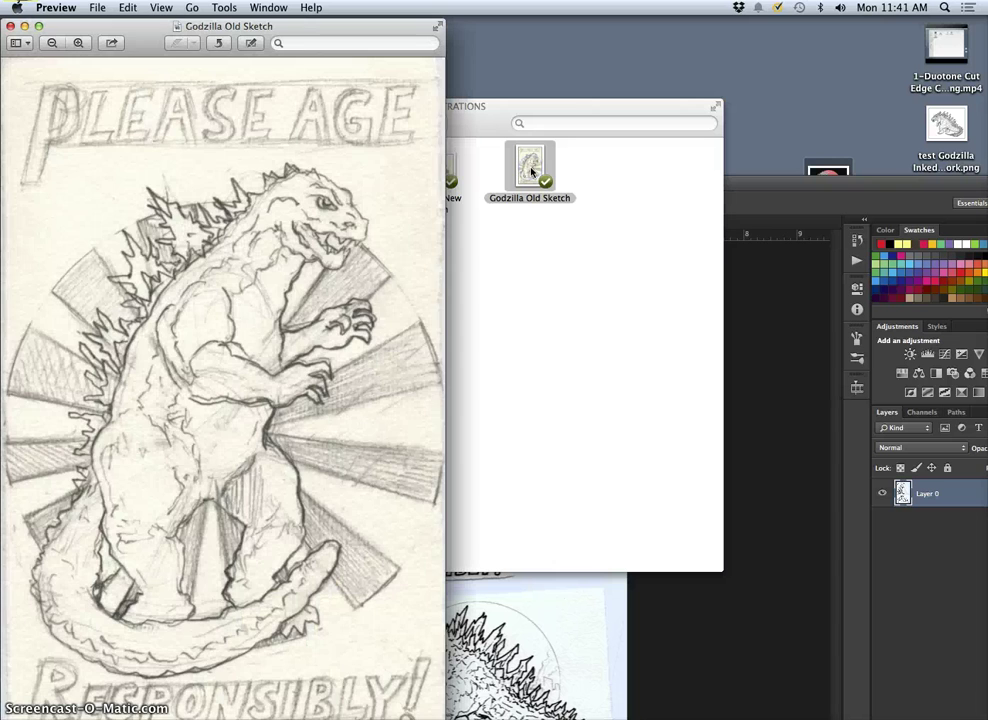
pyautogui.press('super+minus')
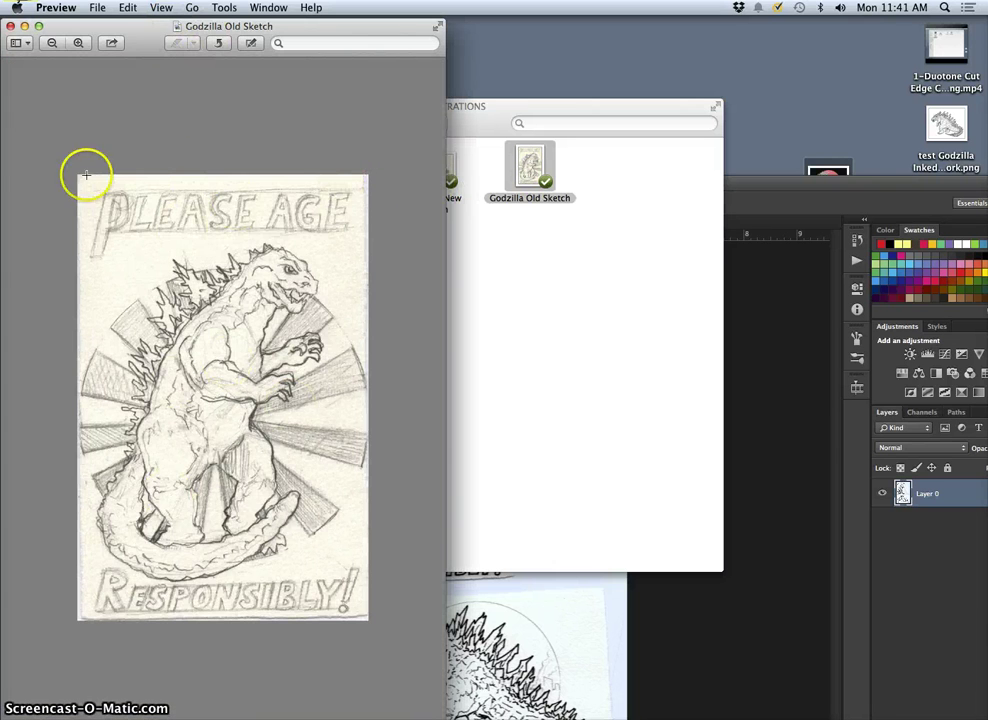
pyautogui.click(11, 26)
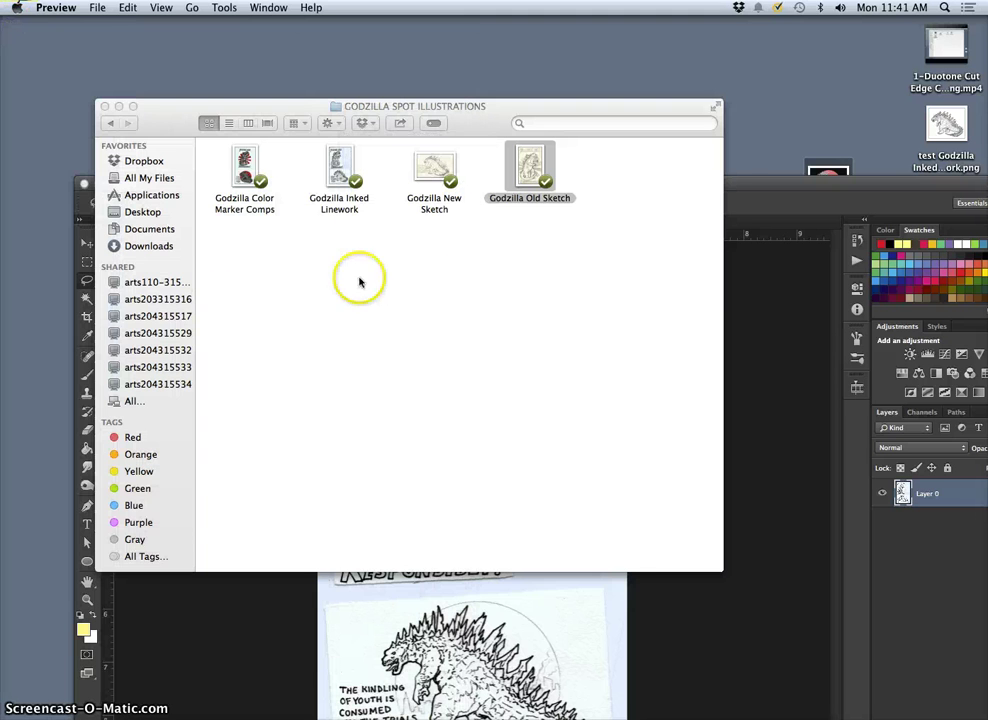
# Step: Close the GODZILLA SPOT ILLUSTRATIONS folder window and bring the Photoshop window with Godzilla Inked Linework.png fully into view
pyautogui.click(104, 107)
pyautogui.click(323, 184)
pyautogui.doubleClick(364, 183)
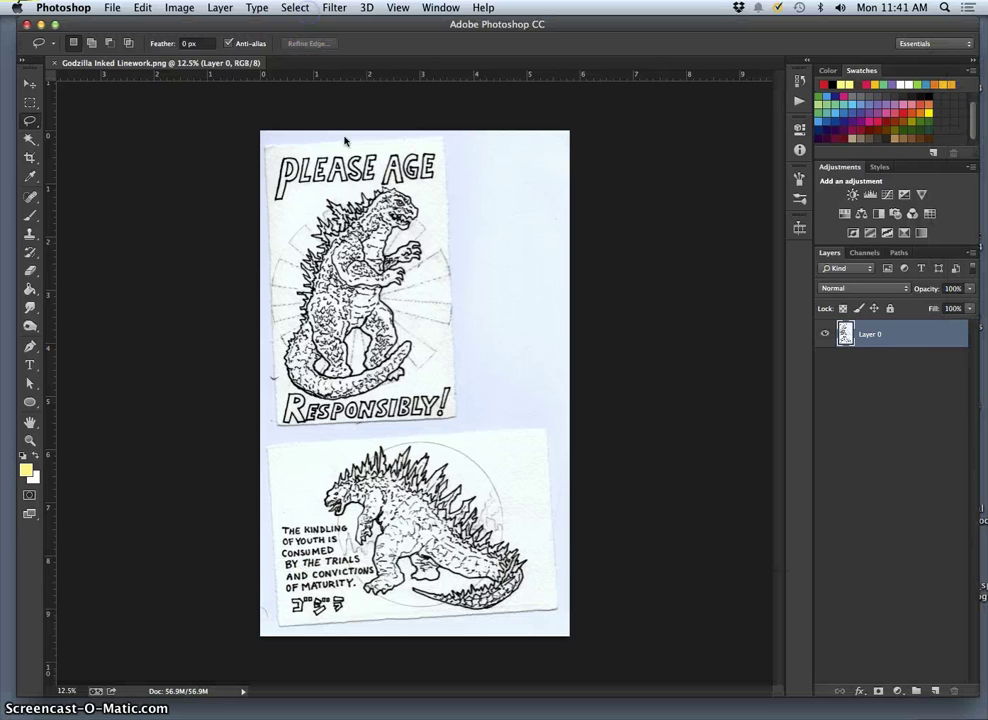
# Step: Lasso the upper standing Godzilla without its lettering, copy it to a new layer, and hide Layer 0
pyautogui.click(122, 172)
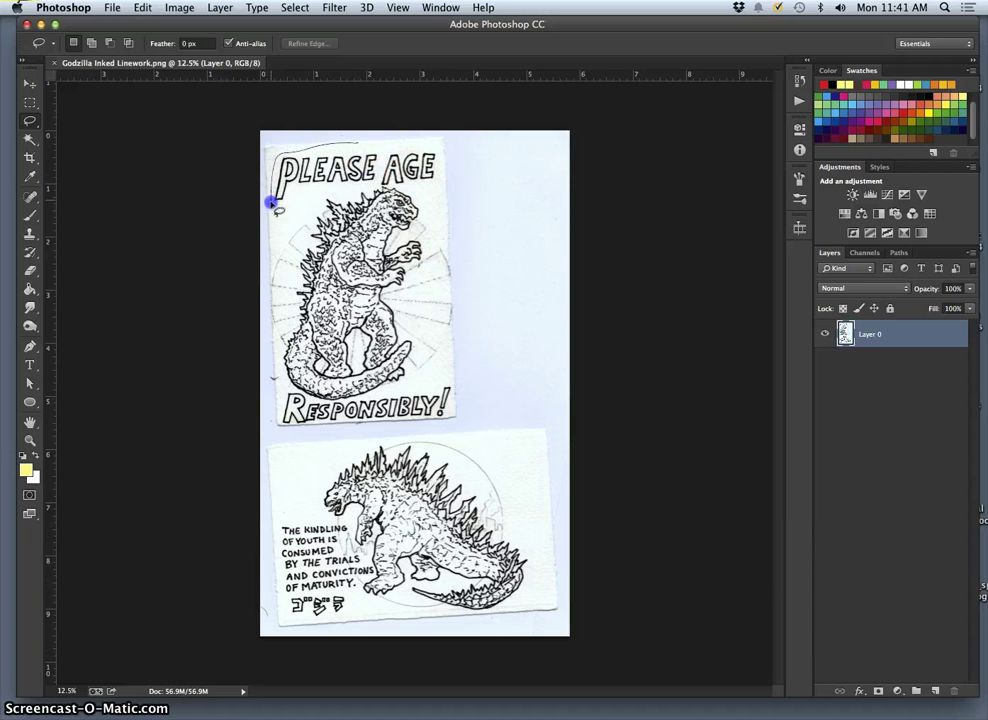
pyautogui.moveTo(269, 354)
pyautogui.mouseDown()
pyautogui.moveTo(276, 378)
pyautogui.moveTo(290, 383)
pyautogui.mouseUp()
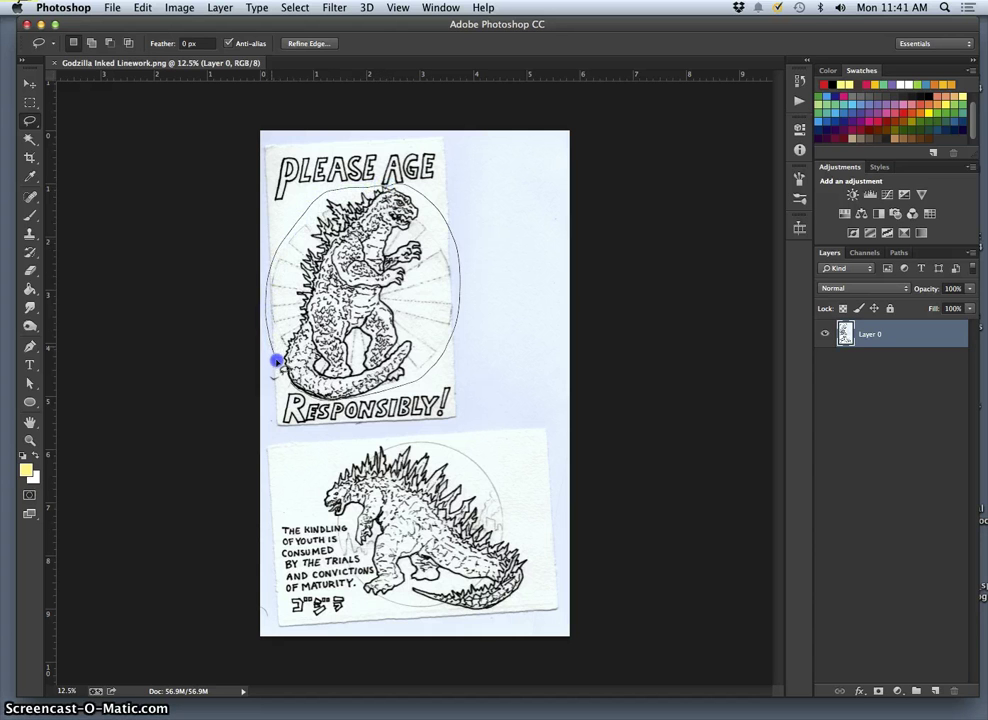
pyautogui.moveTo(282, 372); pyautogui.dragTo(282, 378)
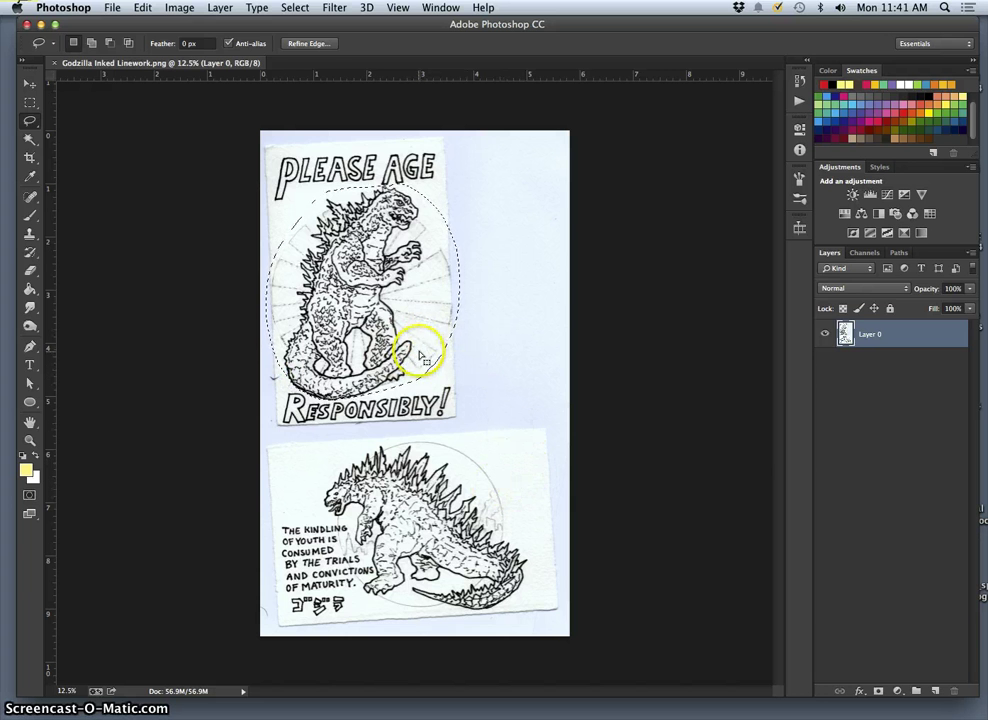
pyautogui.press('super+plus')
pyautogui.press('super+plus')
pyautogui.press('super+plus')
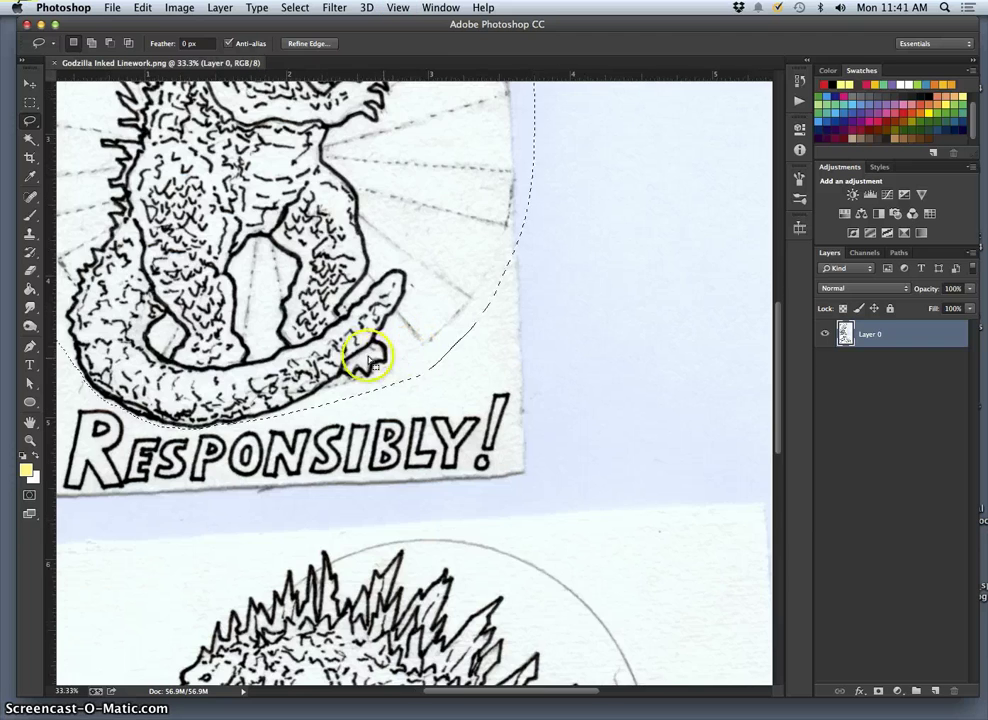
pyautogui.moveTo(270, 311); pyautogui.dragTo(472, 408)
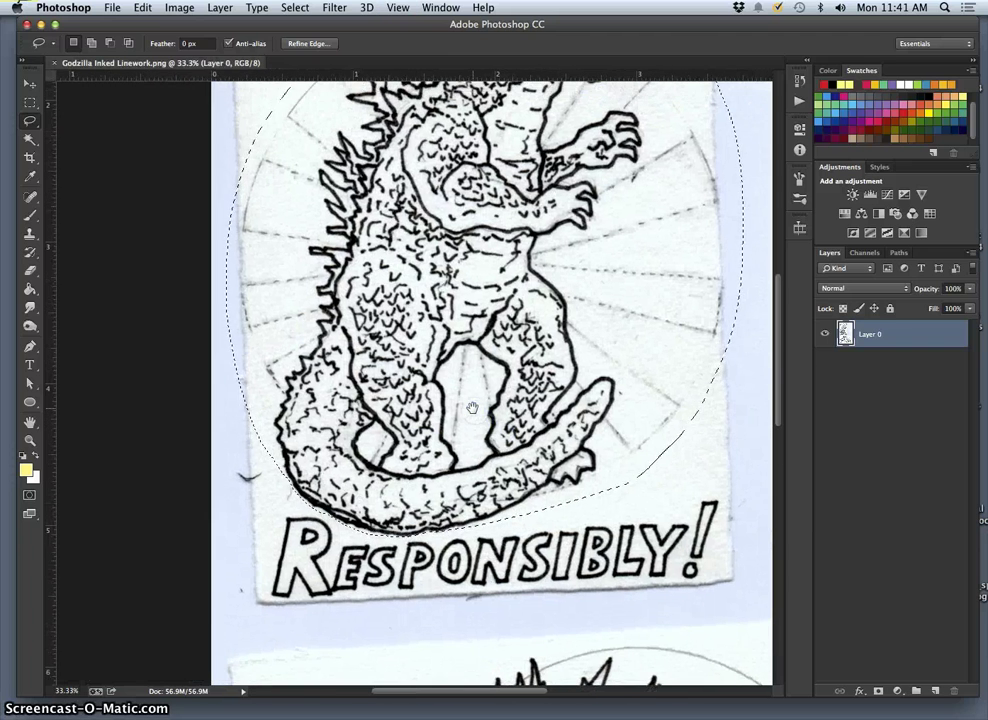
pyautogui.press('super+j')
pyautogui.click(824, 361)
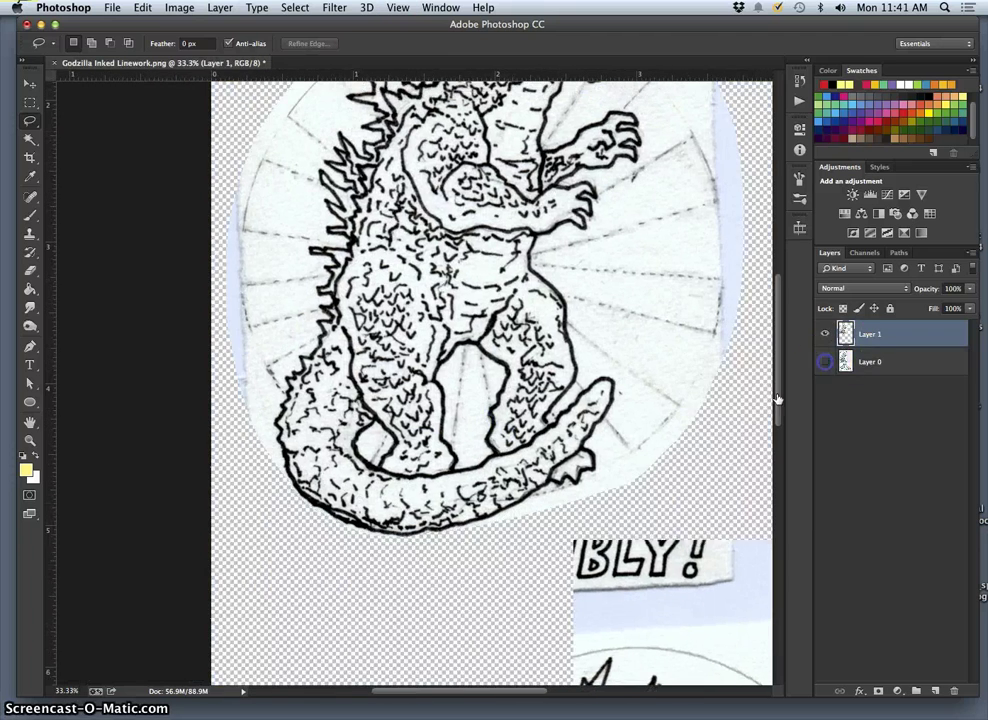
pyautogui.press('super+minus')
pyautogui.press('super+minus')
pyautogui.press('super+minus')
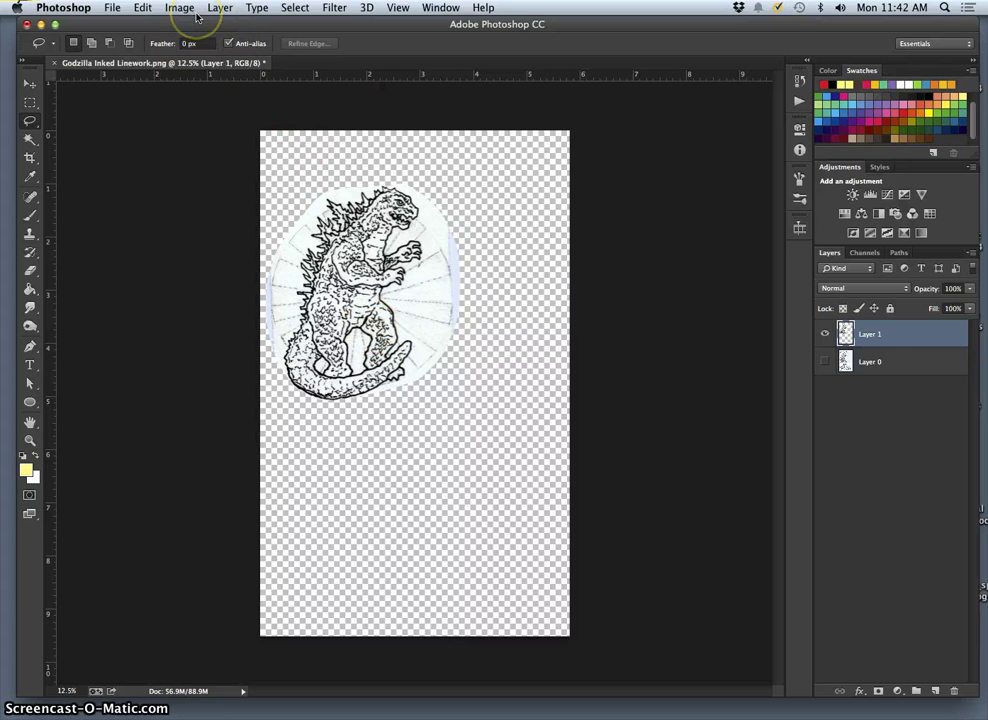
# Step: Duplicate the cut-out Godzilla layer and crop the canvas closely around the figure
pyautogui.press('super+j')
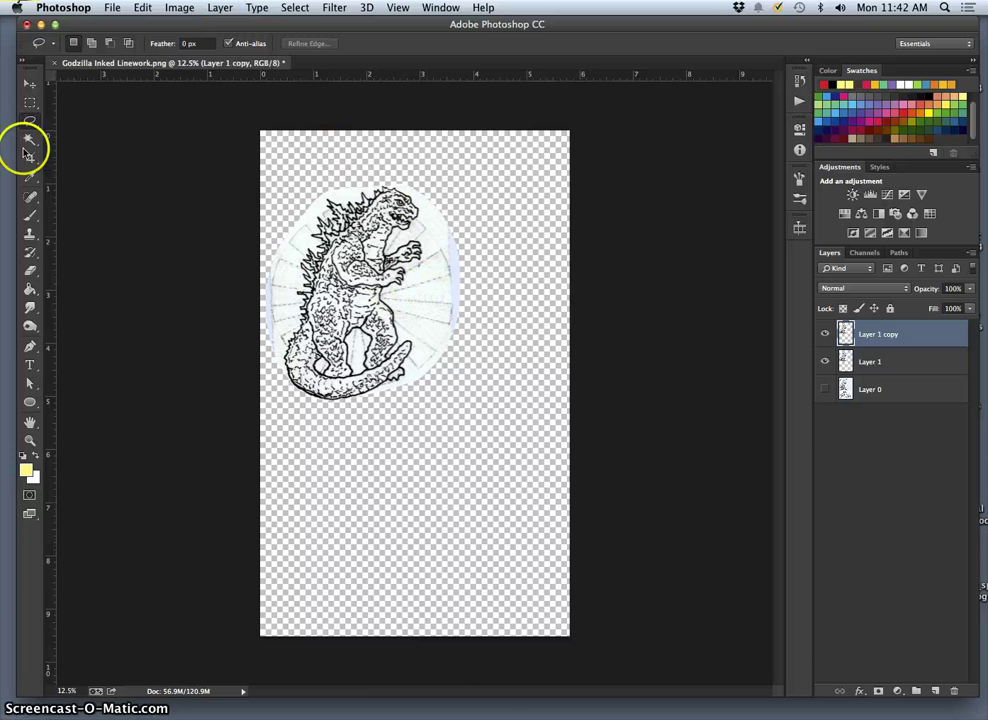
pyautogui.click(28, 155)
pyautogui.moveTo(415, 131); pyautogui.dragTo(414, 155)
pyautogui.moveTo(414, 610); pyautogui.dragTo(415, 496)
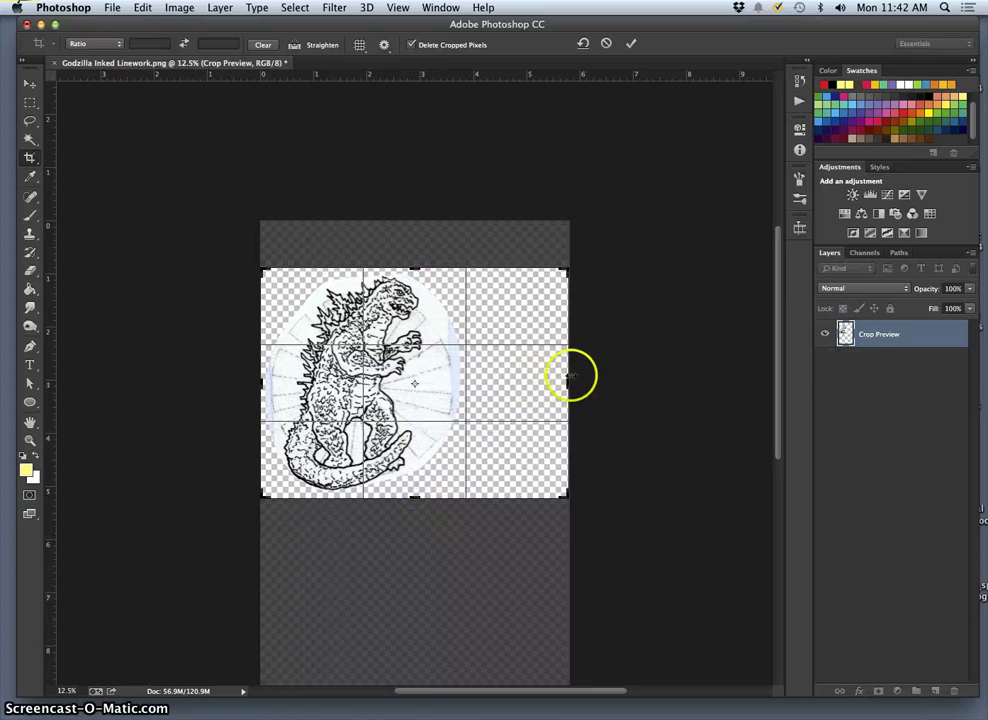
pyautogui.moveTo(569, 384); pyautogui.dragTo(521, 384)
pyautogui.press('Return')
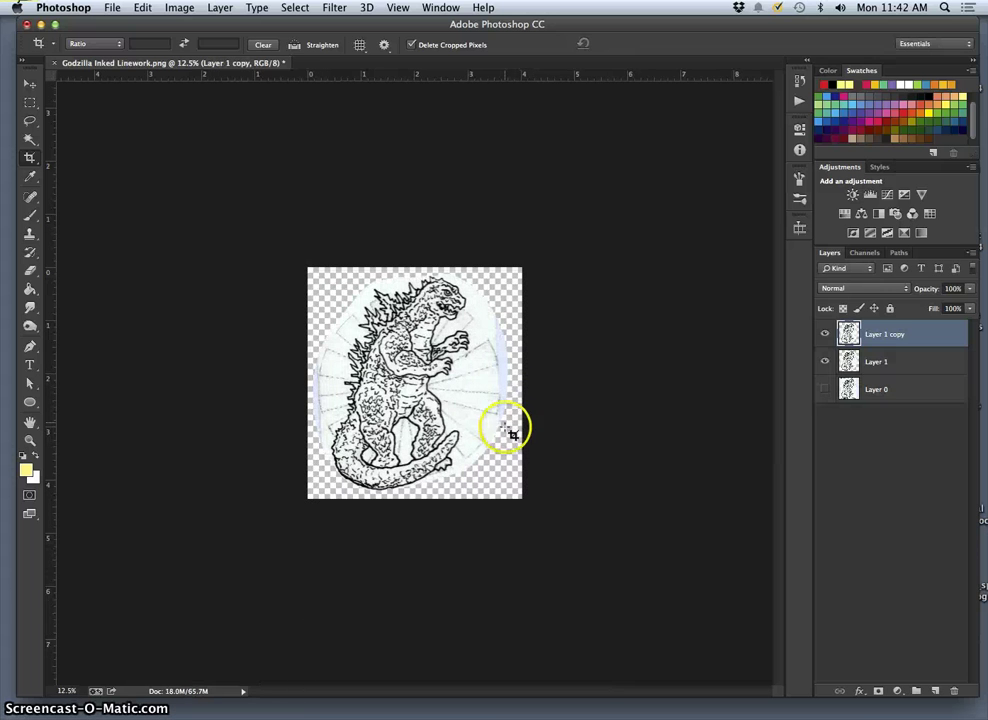
# Step: Start a Levels adjustment on Layer 1 copy and set the input levels to 128, 0.44 and 133
pyautogui.press('super+equal')
pyautogui.press('super+equal')
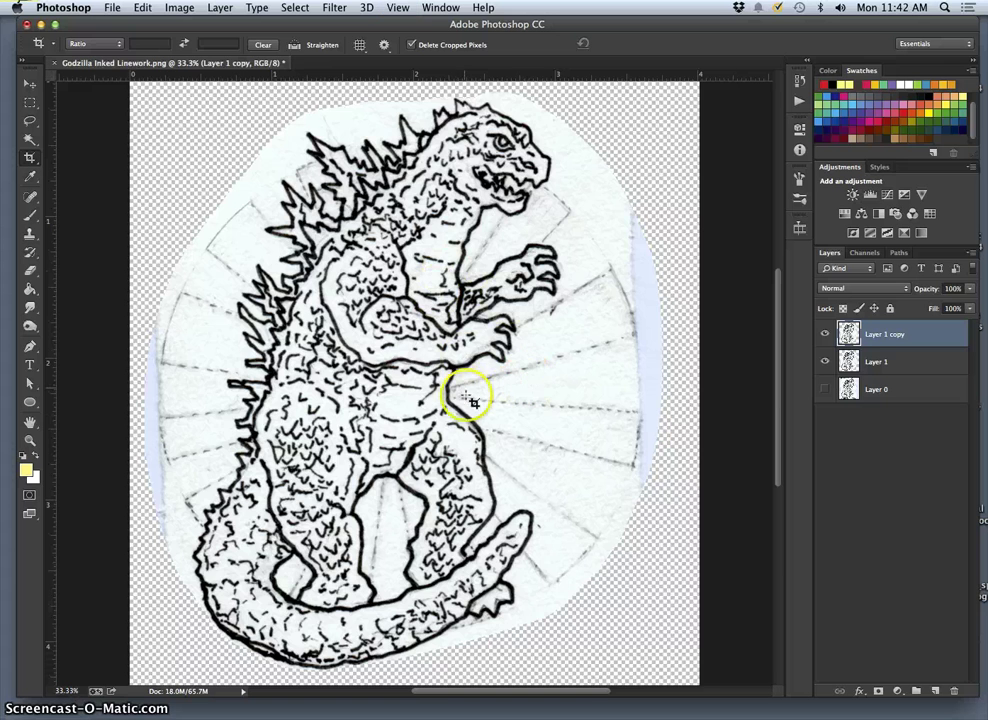
pyautogui.press('super+minus')
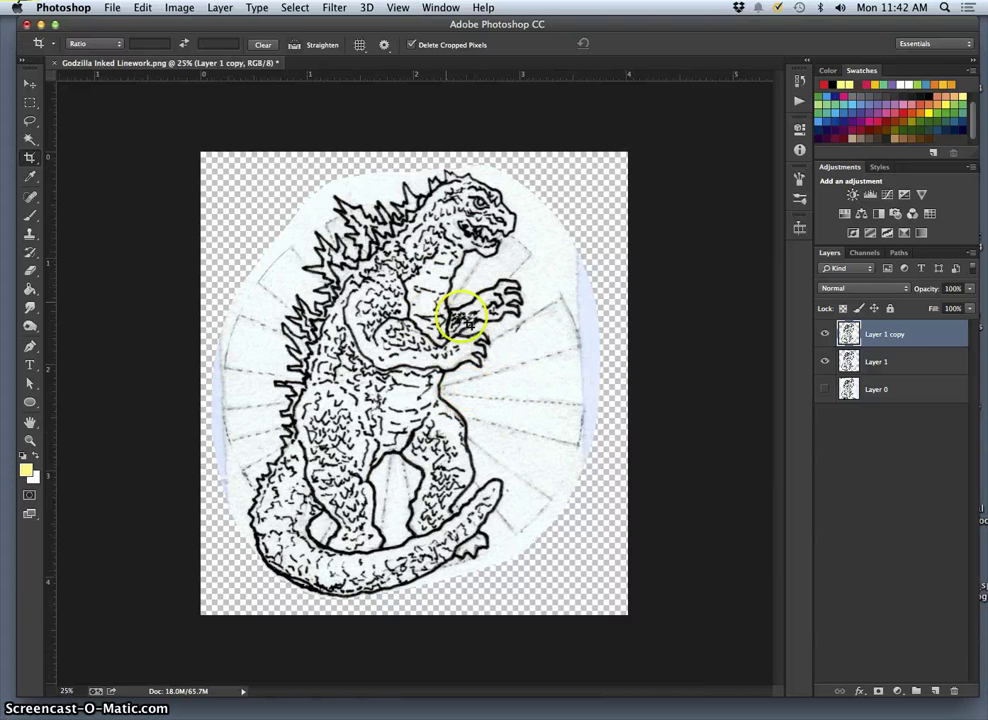
pyautogui.click(187, 9)
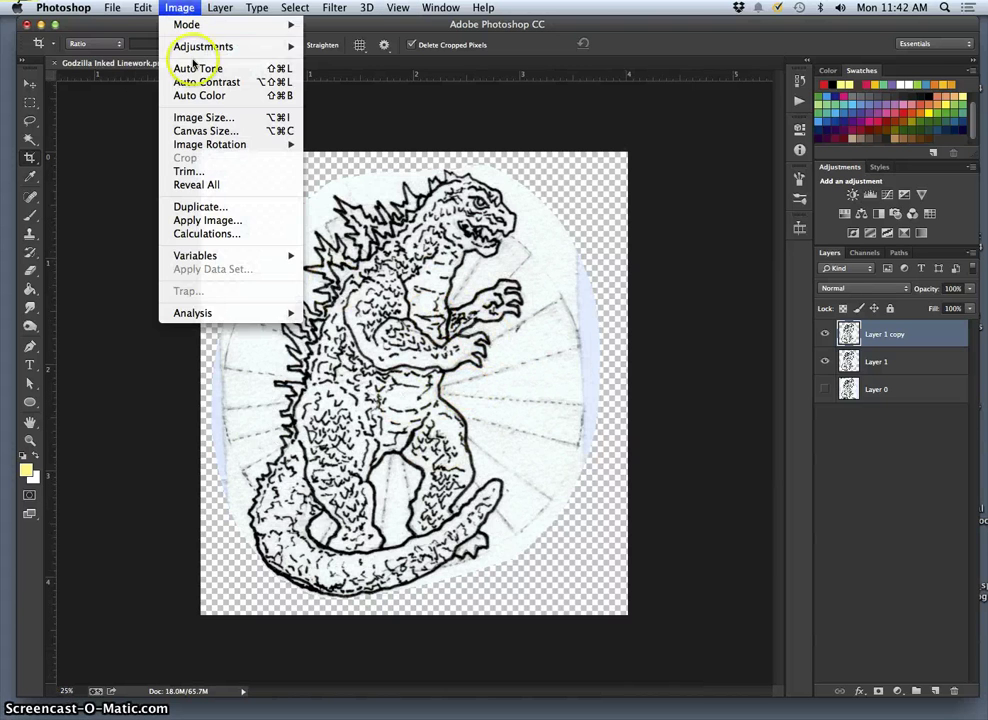
pyautogui.moveTo(198, 46)
pyautogui.click(340, 62)
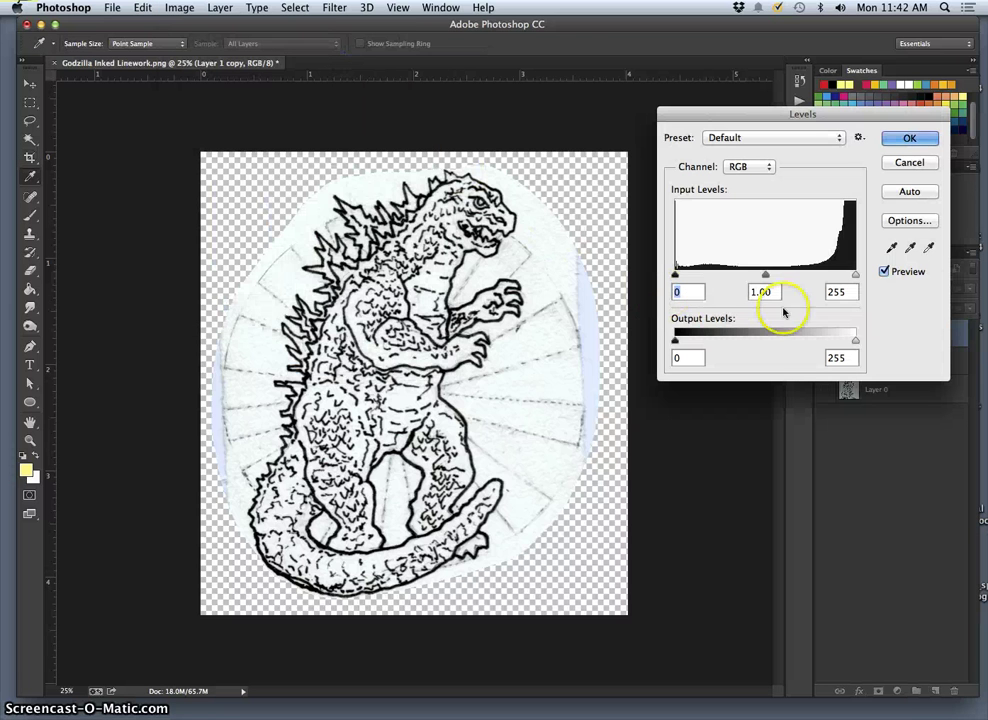
pyautogui.moveTo(852, 273); pyautogui.dragTo(823, 272)
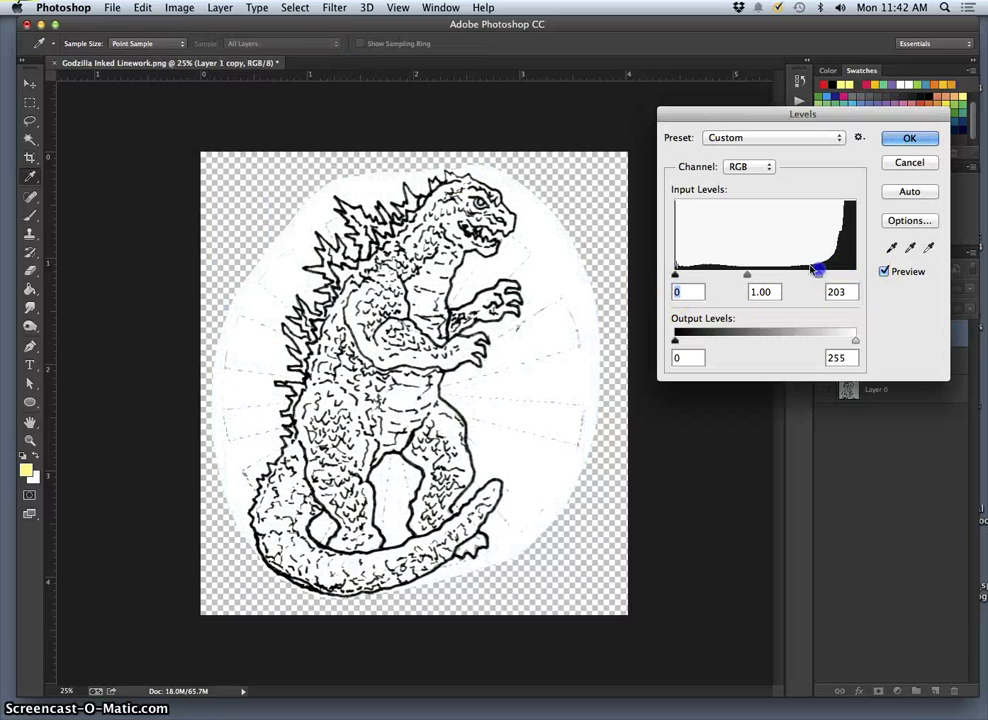
pyautogui.moveTo(676, 274); pyautogui.dragTo(728, 276)
pyautogui.moveTo(819, 273); pyautogui.dragTo(751, 279)
pyautogui.click(730, 278)
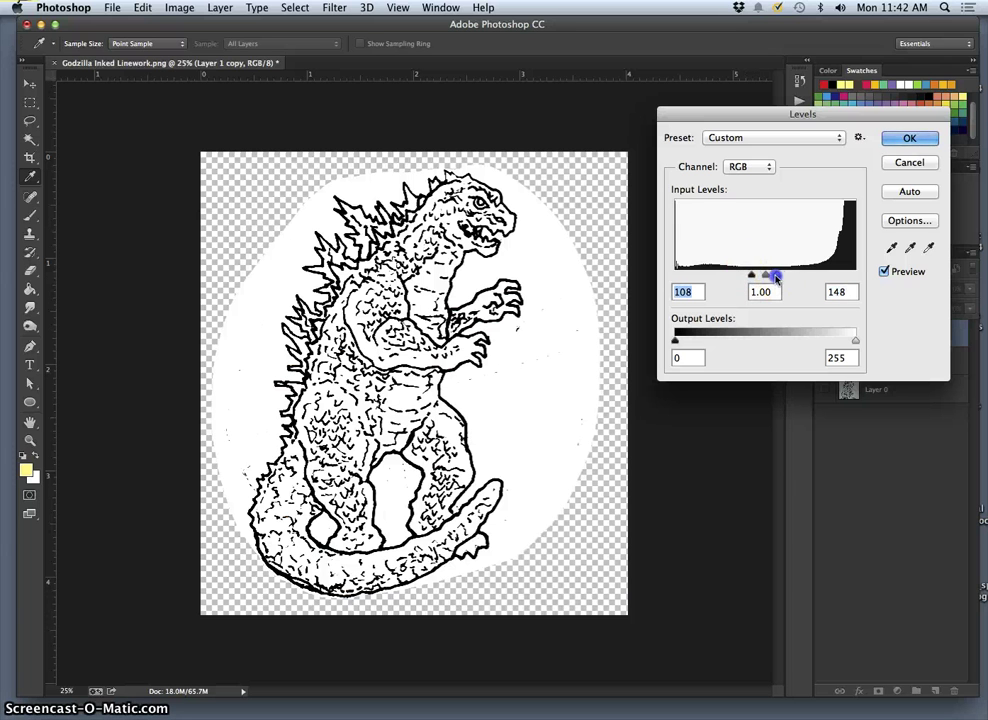
pyautogui.moveTo(768, 277); pyautogui.dragTo(767, 277)
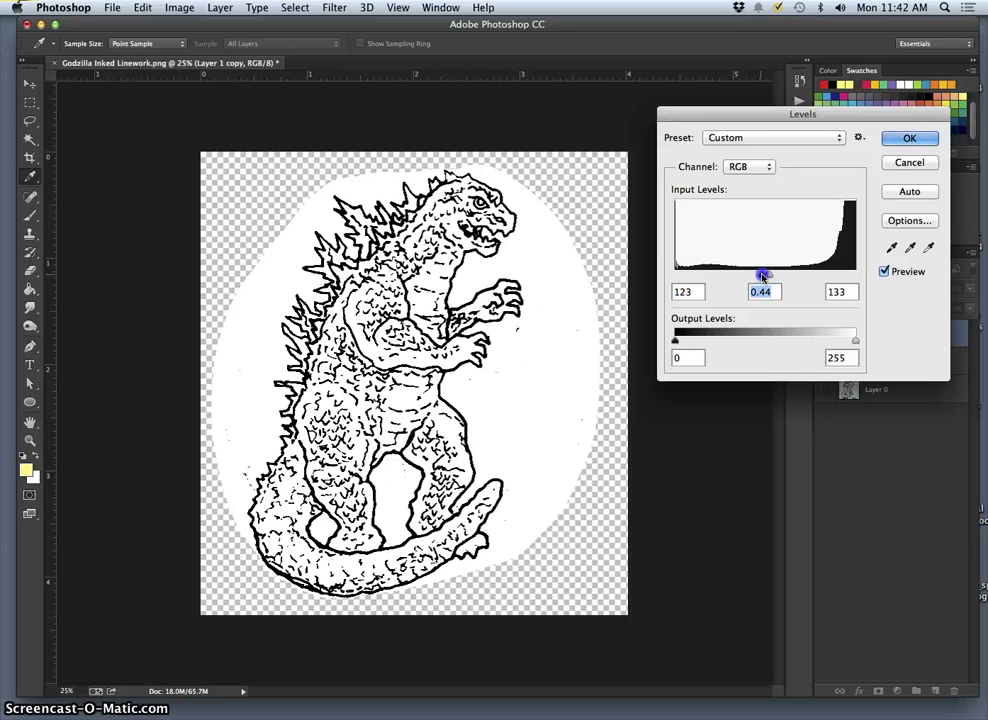
pyautogui.click(761, 276)
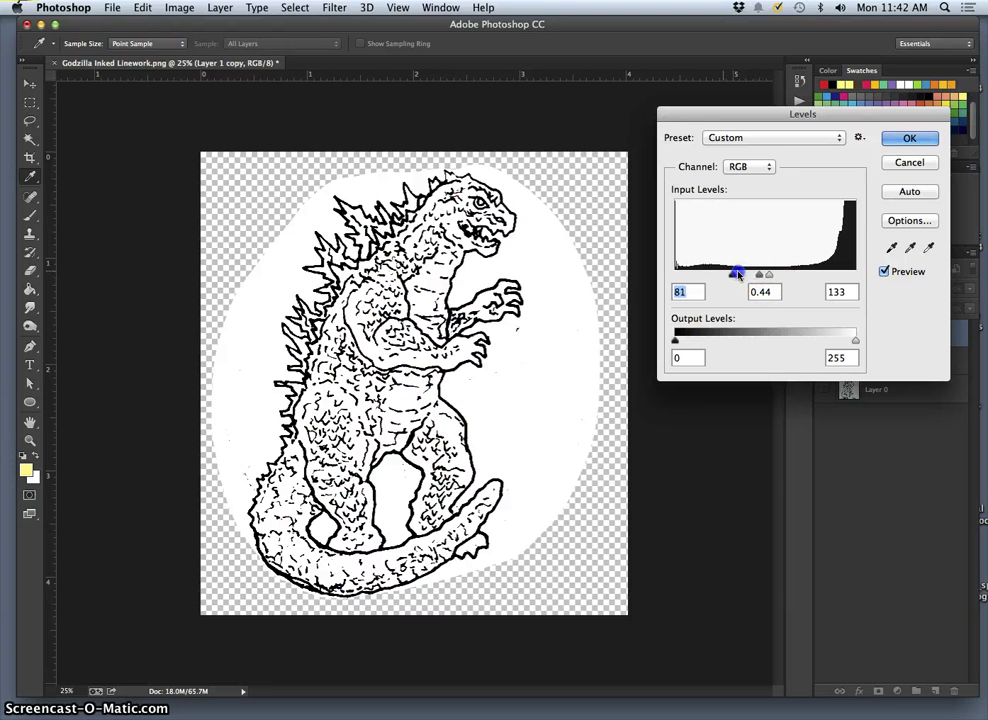
pyautogui.click(764, 279)
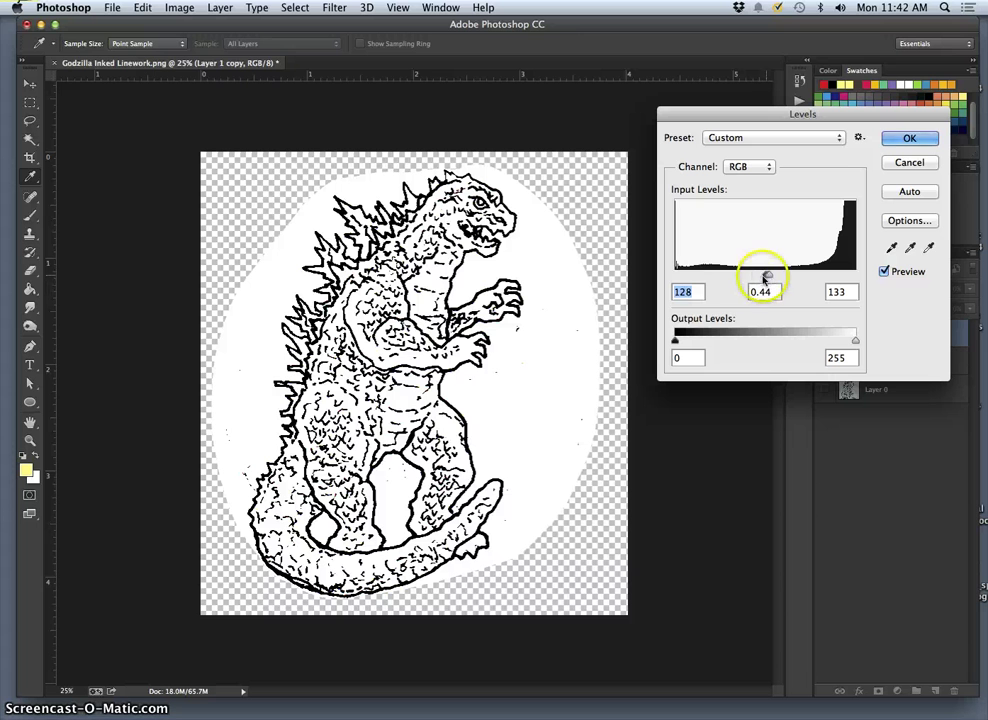
# Step: Thin the linework by setting the Levels shadow input to 12 and the highlight input to 58, and apply the adjustment
pyautogui.moveTo(717, 270); pyautogui.dragTo(697, 268)
pyautogui.moveTo(768, 273); pyautogui.dragTo(711, 272)
pyautogui.click(684, 274)
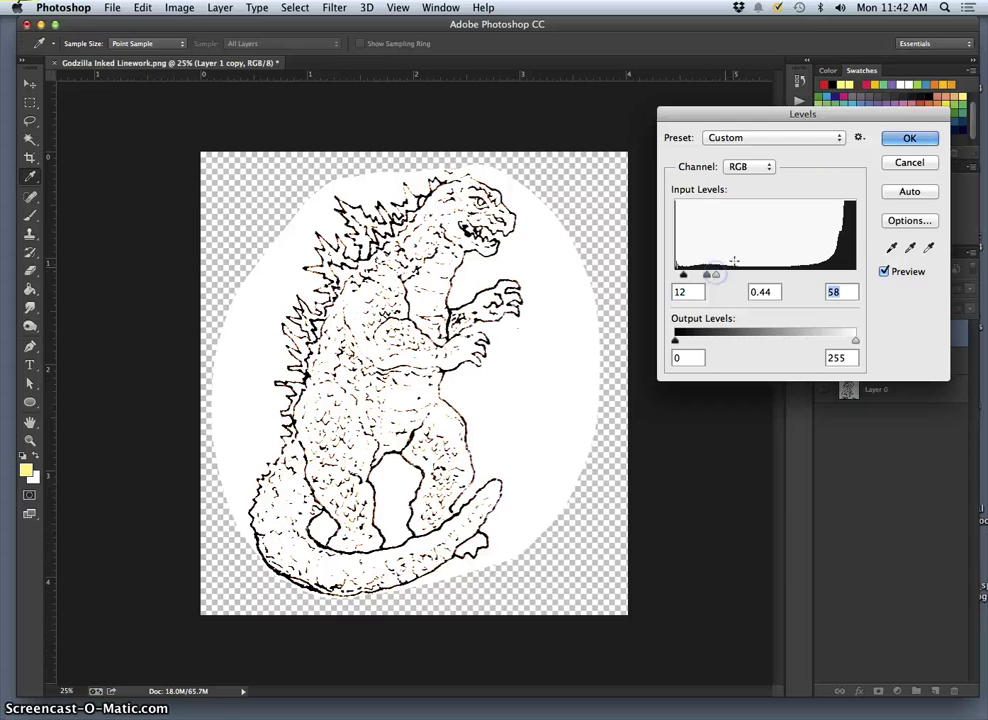
pyautogui.click(908, 139)
pyautogui.press('c')
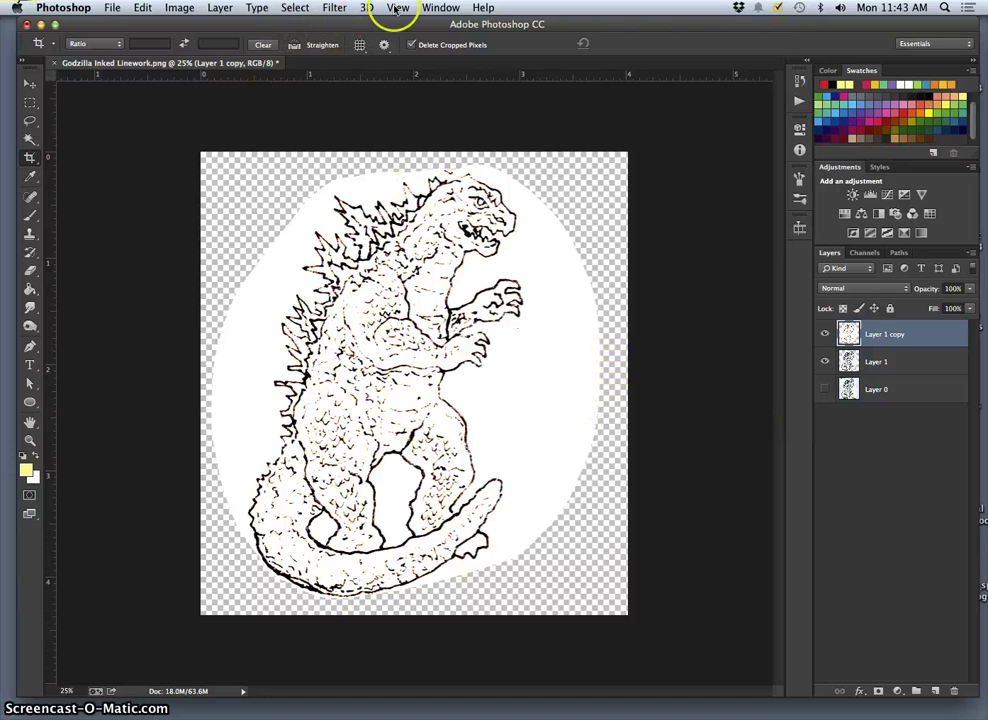
# Step: Desaturate Layer 1 copy to remove the colour fringes from the linework
pyautogui.click(178, 10)
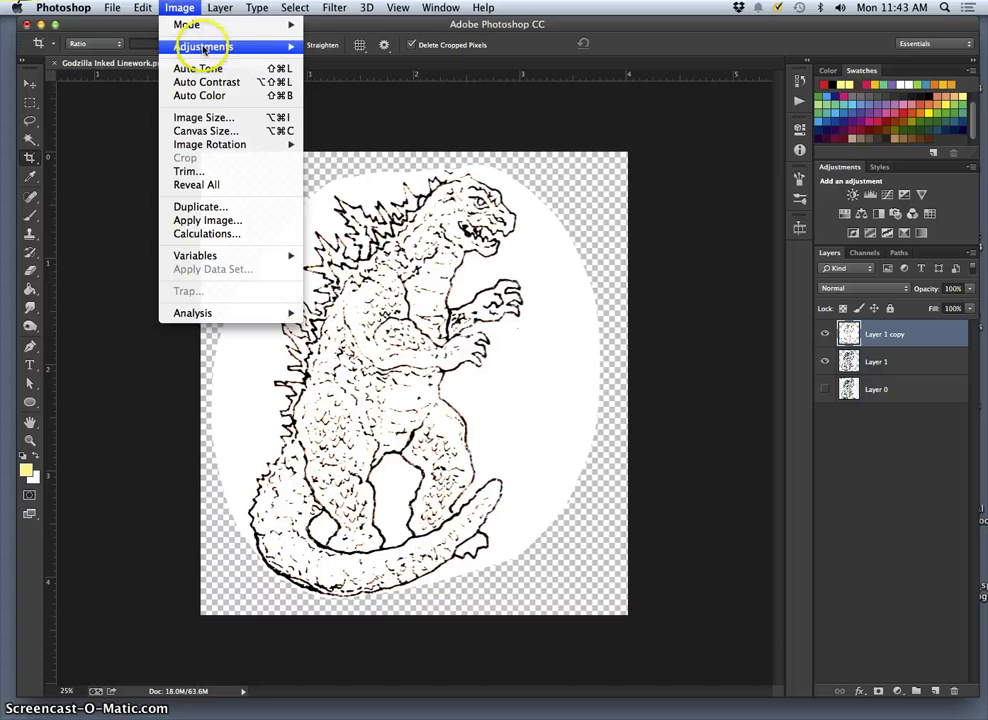
pyautogui.moveTo(212, 46)
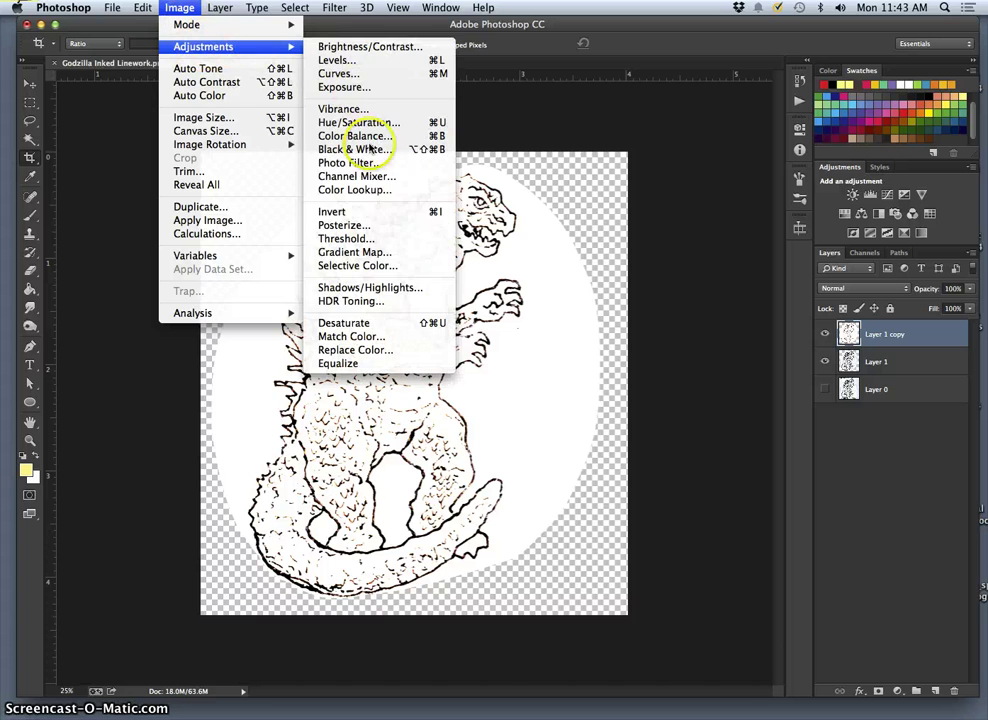
pyautogui.click(345, 322)
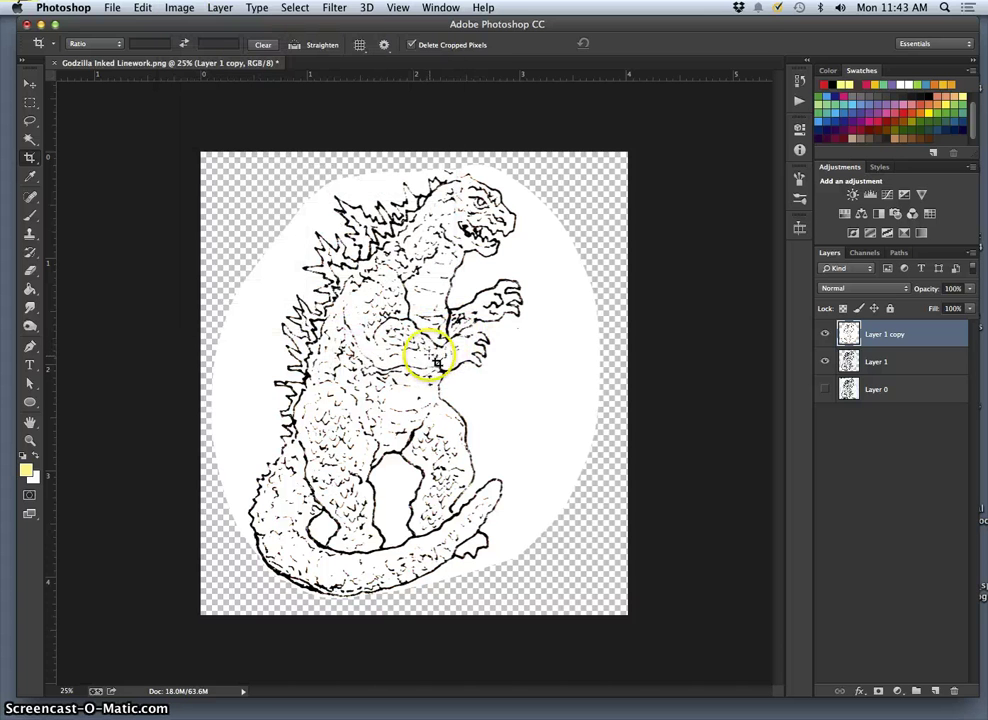
# Step: Examine the line quality of the desaturated Godzilla linework up close around the arms and torso
pyautogui.press('super+plus')
pyautogui.press('super+plus')
pyautogui.press('super+plus')
pyautogui.press('super+plus')
pyautogui.press('super+plus')
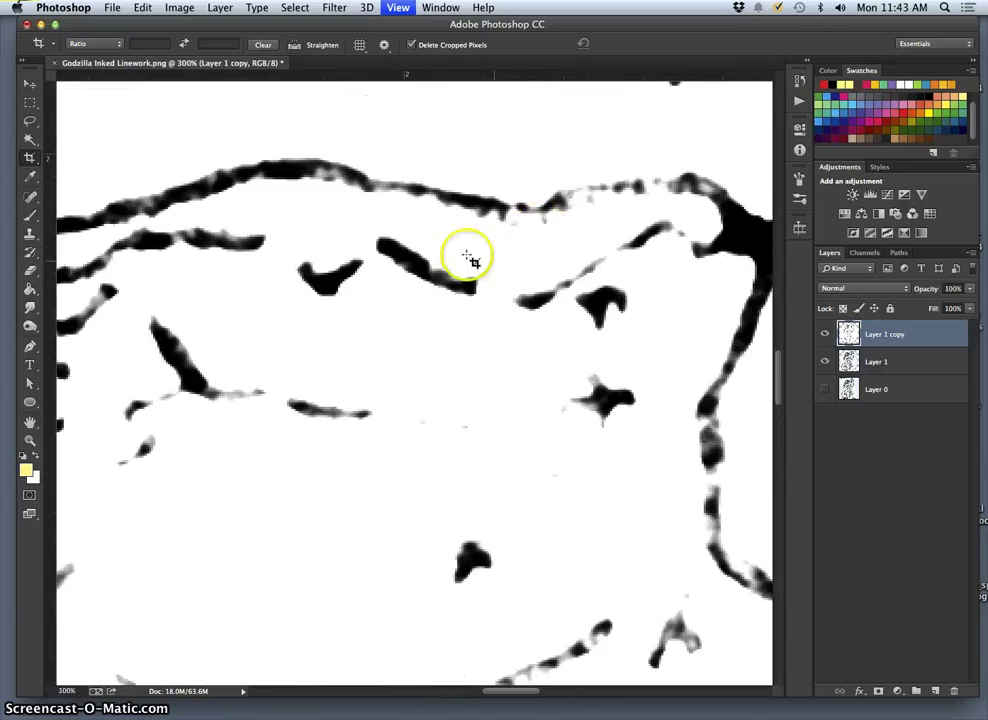
pyautogui.press('super+minus')
pyautogui.press('super+minus')
pyautogui.press('super+minus')
pyautogui.press('super+minus')
pyautogui.press('super+minus')
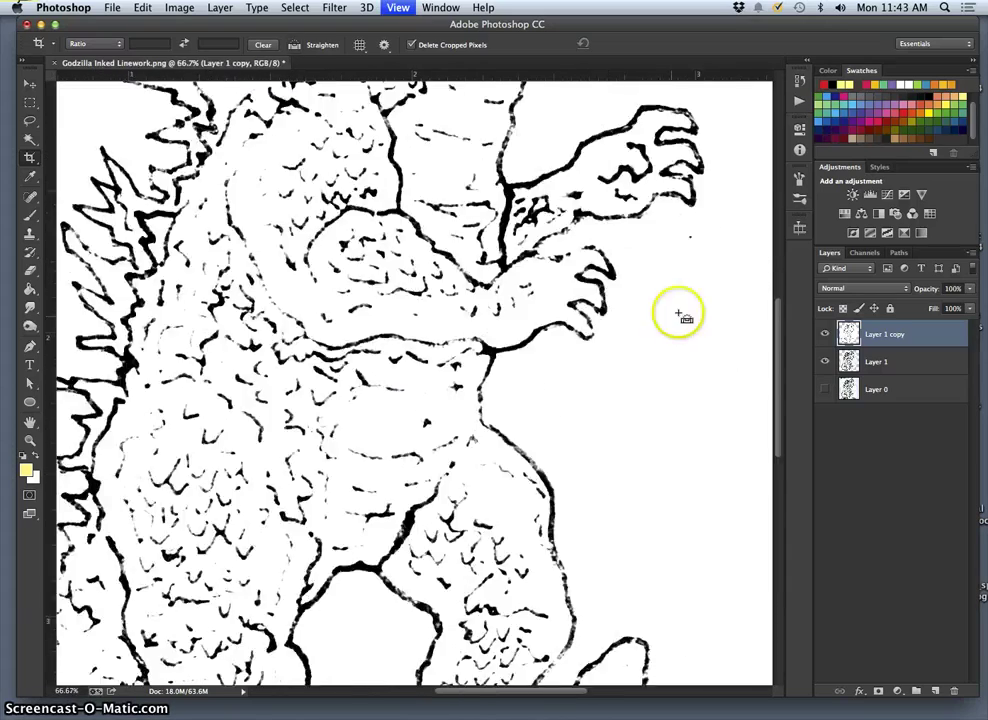
pyautogui.press('super+minus')
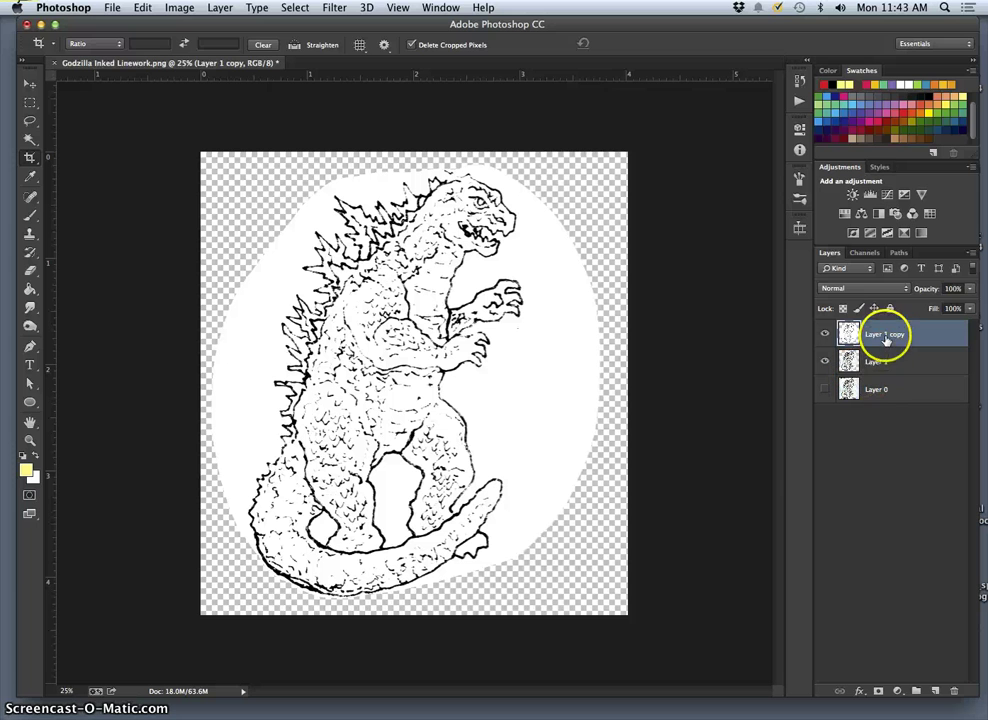
# Step: Select the white background of Layer 1 copy with the Magic Wand, invert the selection, and copy the linework to a new layer
pyautogui.click(30, 140)
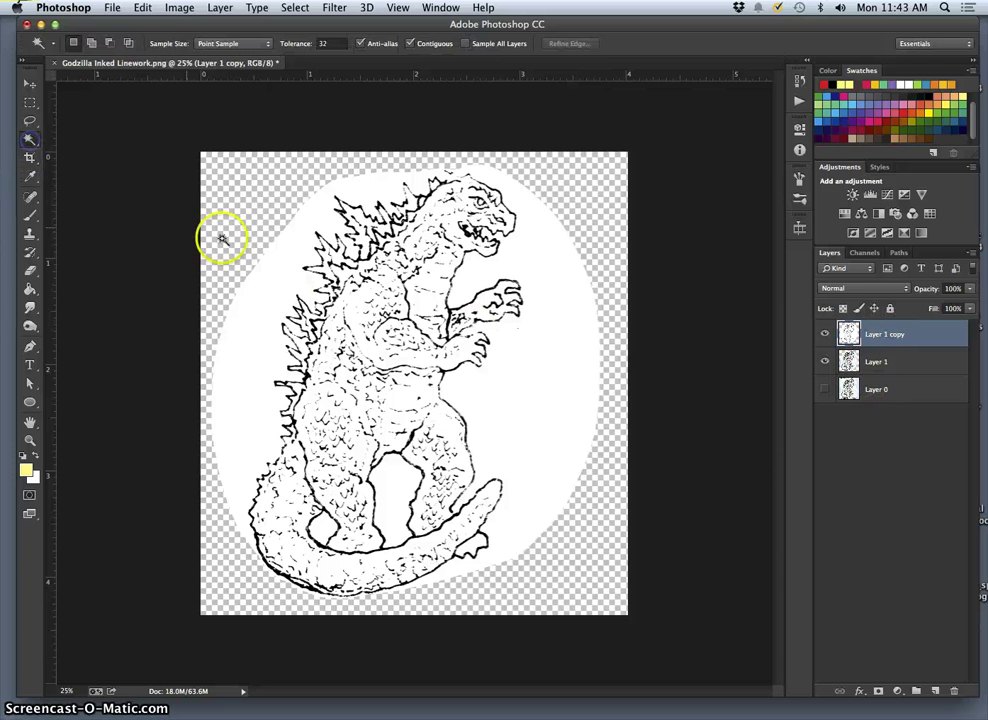
pyautogui.click(510, 292)
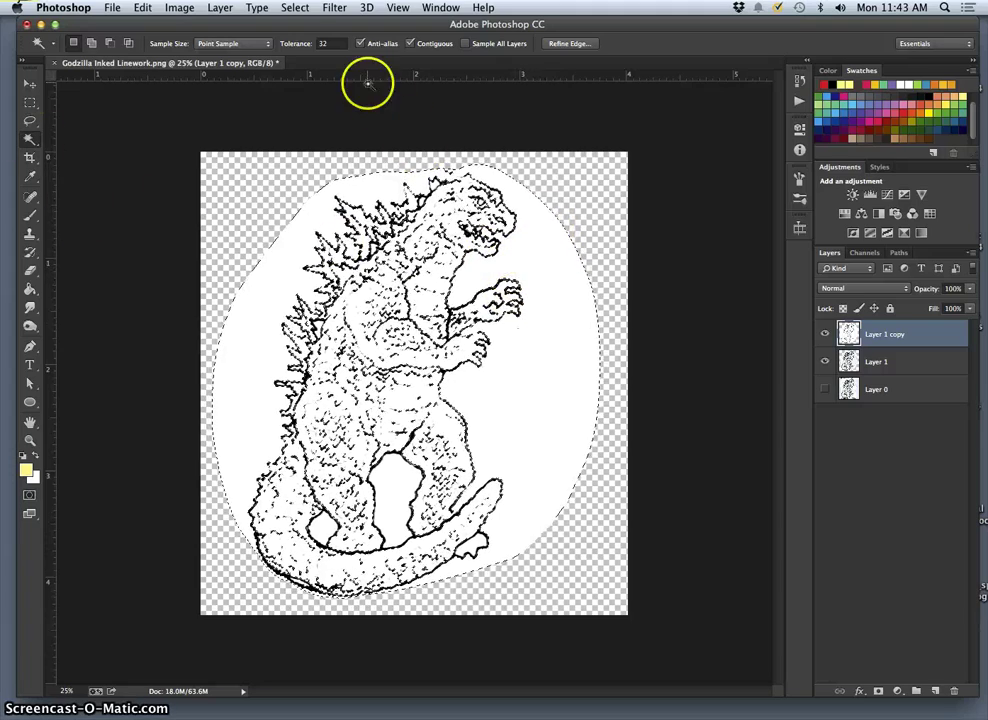
pyautogui.click(295, 7)
pyautogui.click(307, 66)
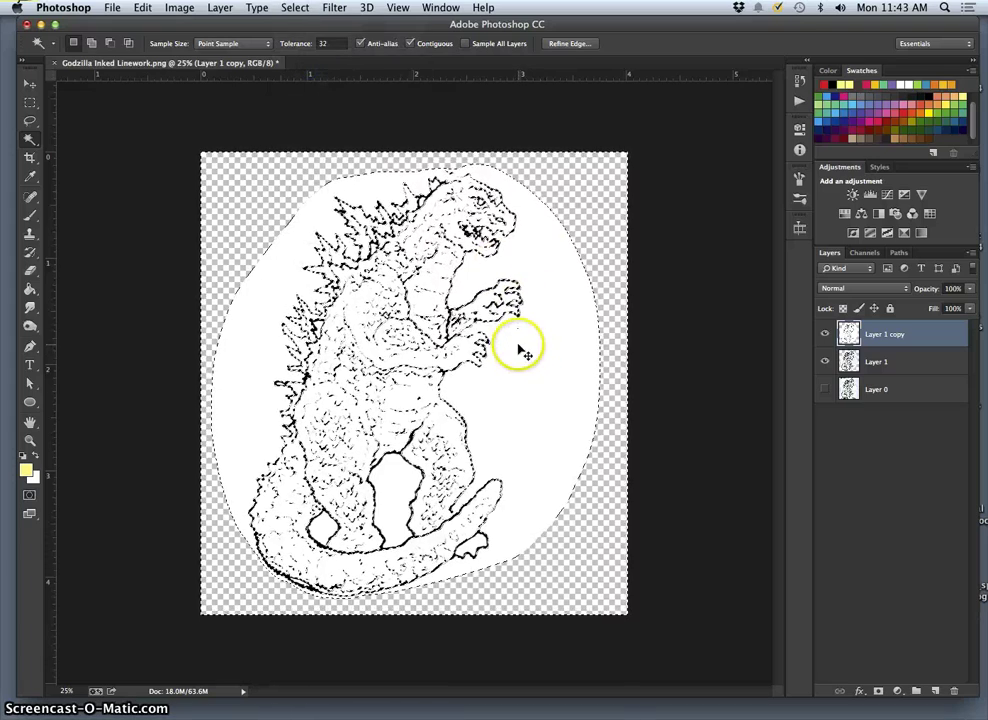
pyautogui.press('super+j')
# Step: Hide Layer 1 copy and Layer 1, and clear the remaining enclosed white from the new linework layer using a non-contiguous selection
pyautogui.click(824, 361)
pyautogui.click(824, 389)
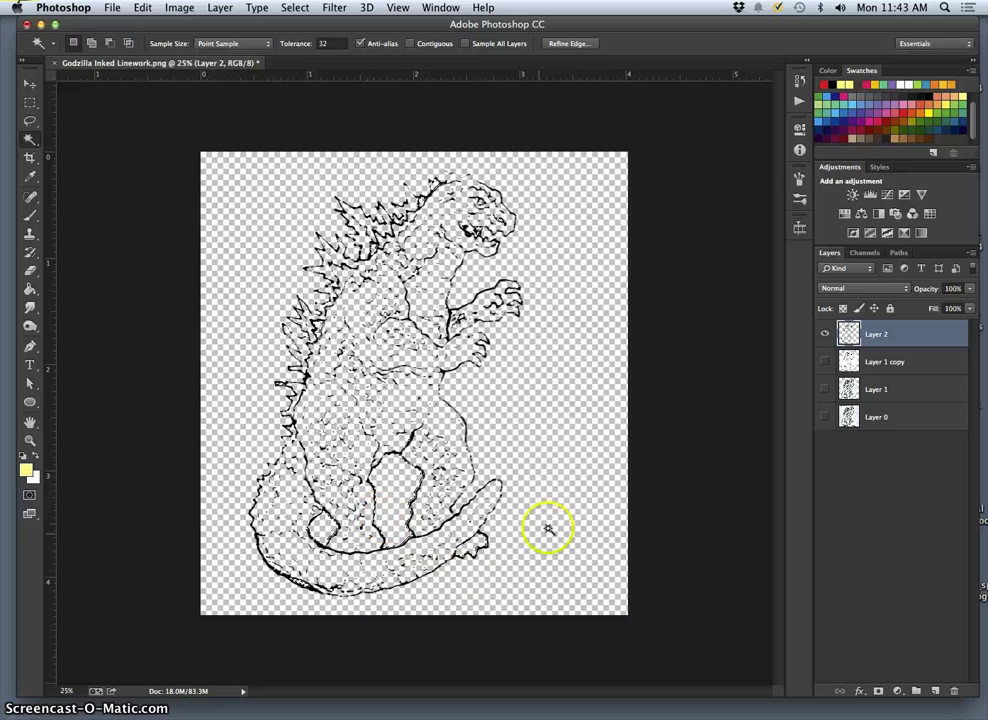
pyautogui.press('super+shift+i')
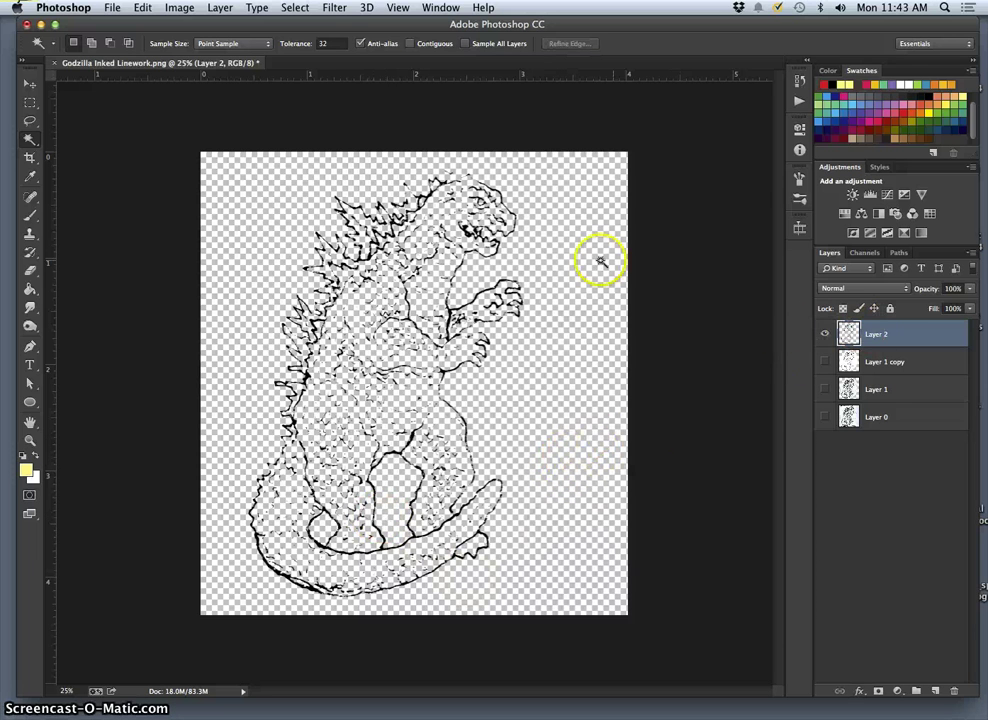
# Step: Apply a Gaussian Blur with a radius of about 1.7 pixels to the Layer 2 linework
pyautogui.click(338, 8)
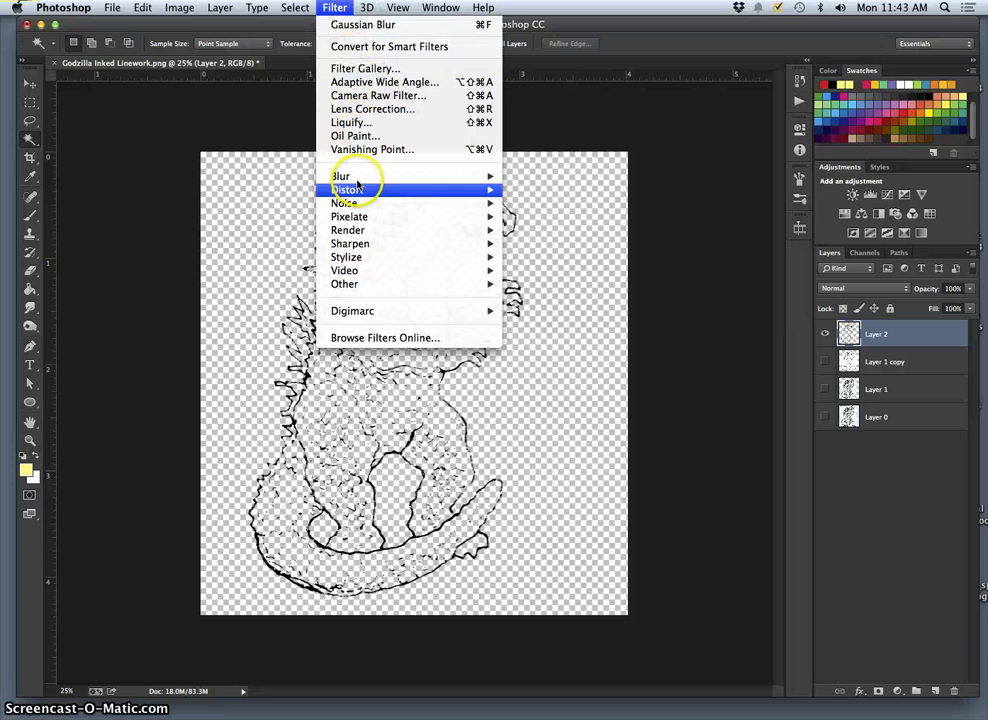
pyautogui.moveTo(359, 178)
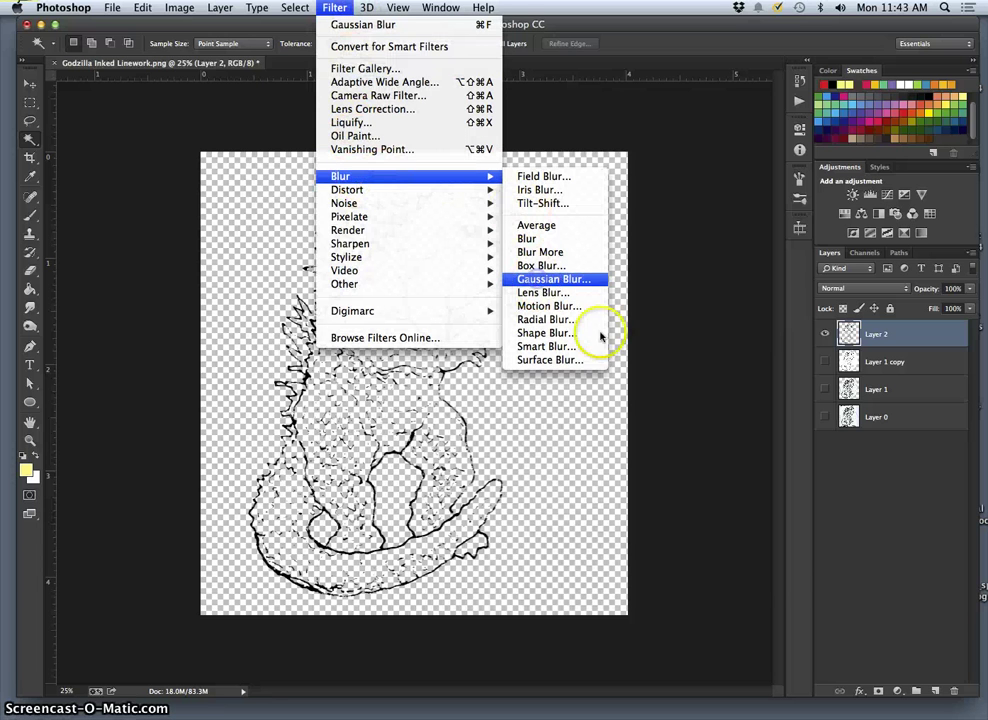
pyautogui.click(556, 279)
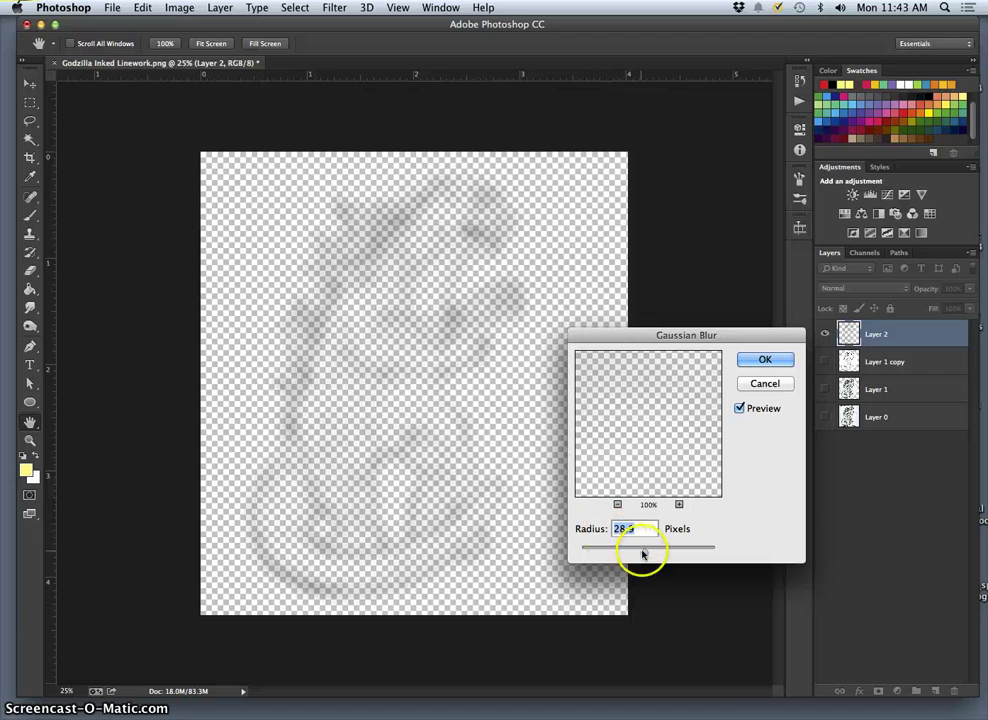
pyautogui.click(593, 553)
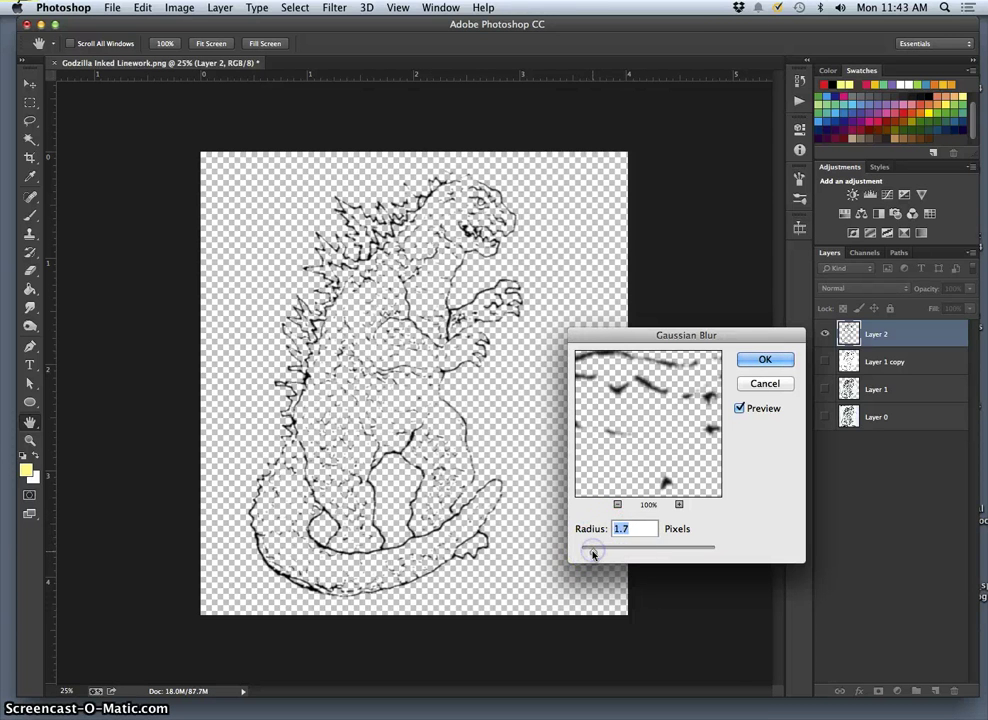
pyautogui.moveTo(592, 554); pyautogui.dragTo(594, 554)
pyautogui.click(763, 359)
pyautogui.press('w')
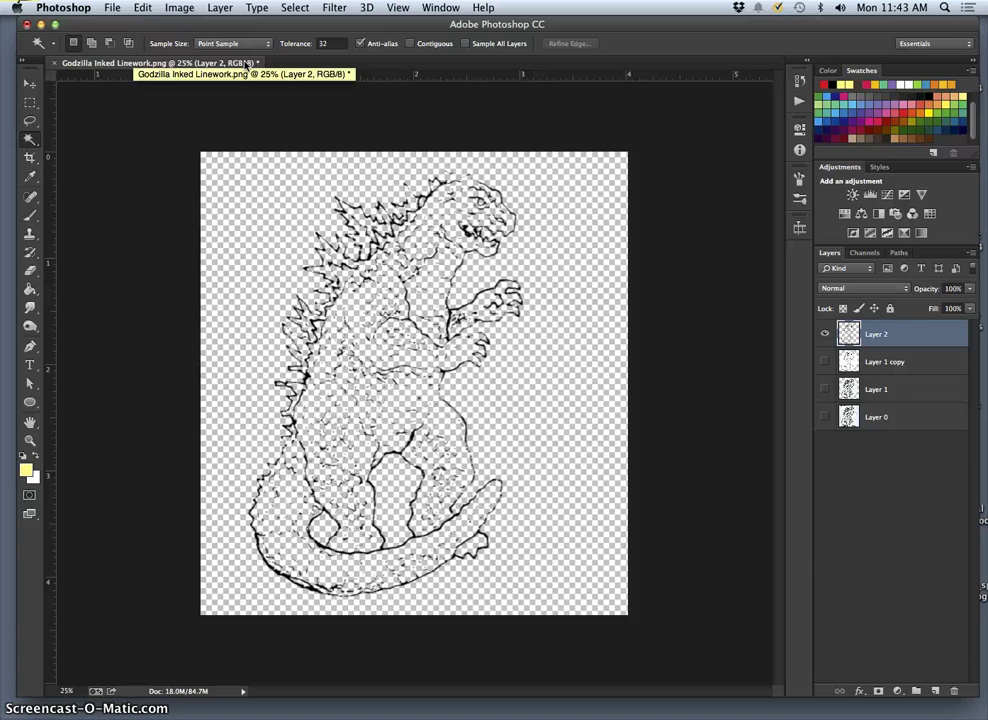
# Step: Duplicate the blurred Layer 2 repeatedly, up to Layer 2 copy 35, to build up darker, thicker lines
pyautogui.press('super+j')
pyautogui.press('super+j')
pyautogui.press('super+j')
pyautogui.press('super+j')
pyautogui.press('super+j')
pyautogui.press('super+j')
pyautogui.press('super+j')
pyautogui.press('super+j')
pyautogui.press('super+j')
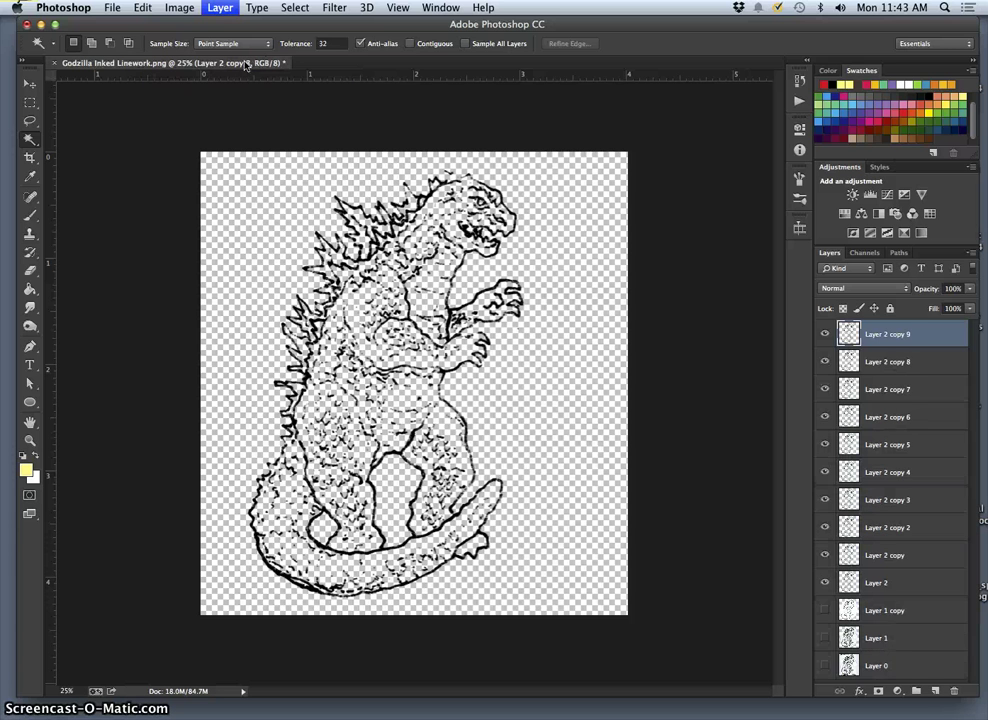
pyautogui.press('super+j')
pyautogui.press('super+j')
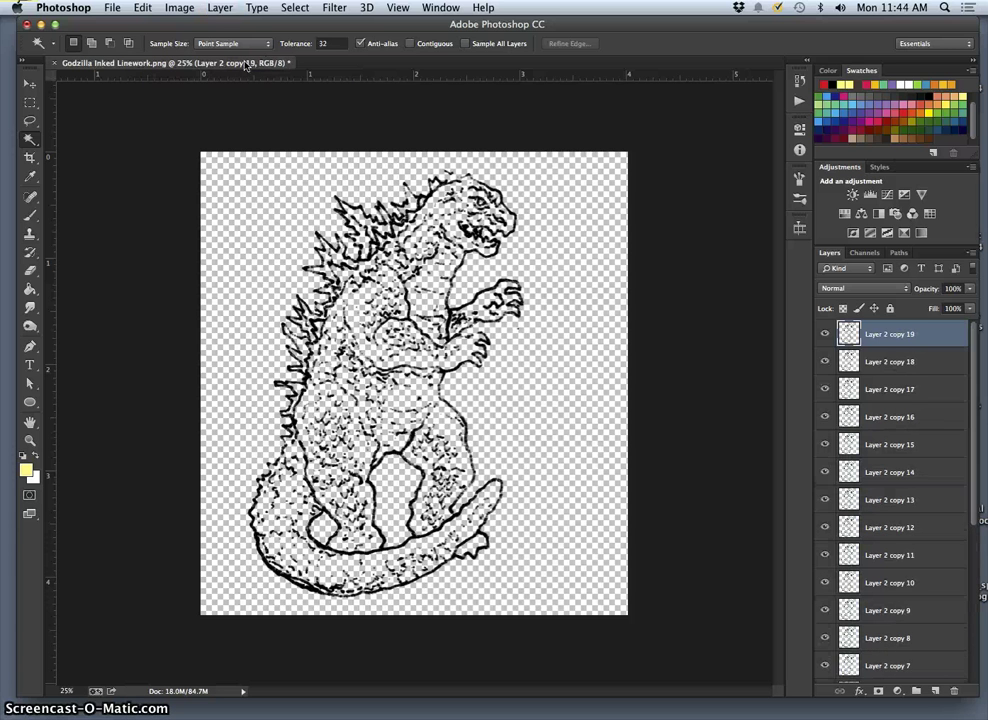
pyautogui.press('super+j')
pyautogui.press('super+j')
pyautogui.press('super+j')
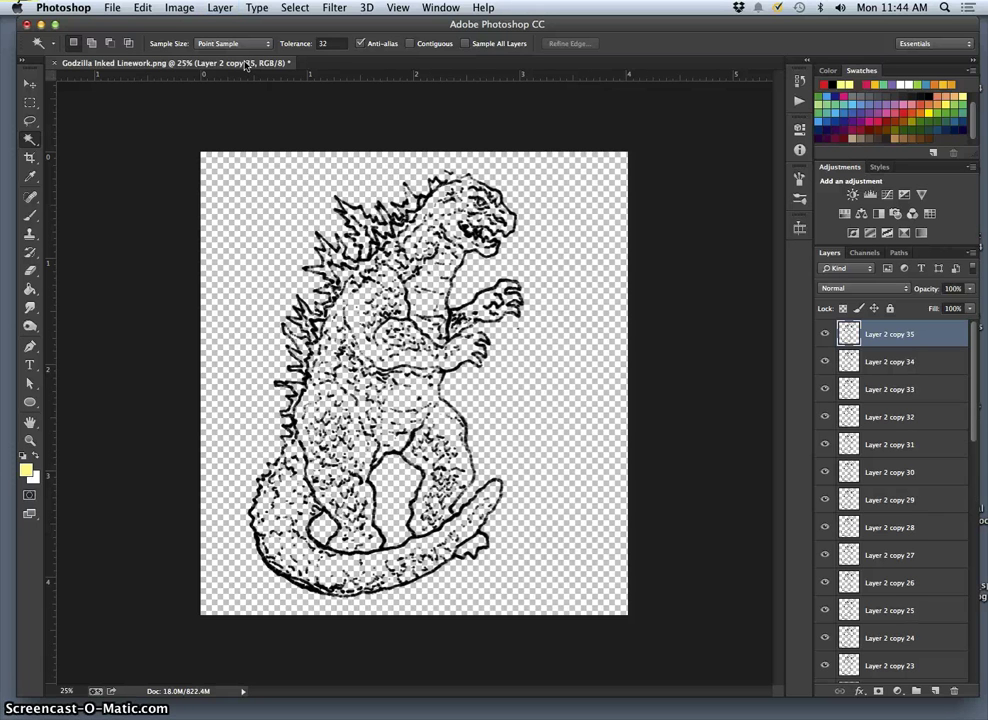
# Step: Examine the line density and edge softness of the stacked linework up close around the arms and torso
pyautogui.press('super+minus')
pyautogui.press('super+plus')
pyautogui.press('super+plus')
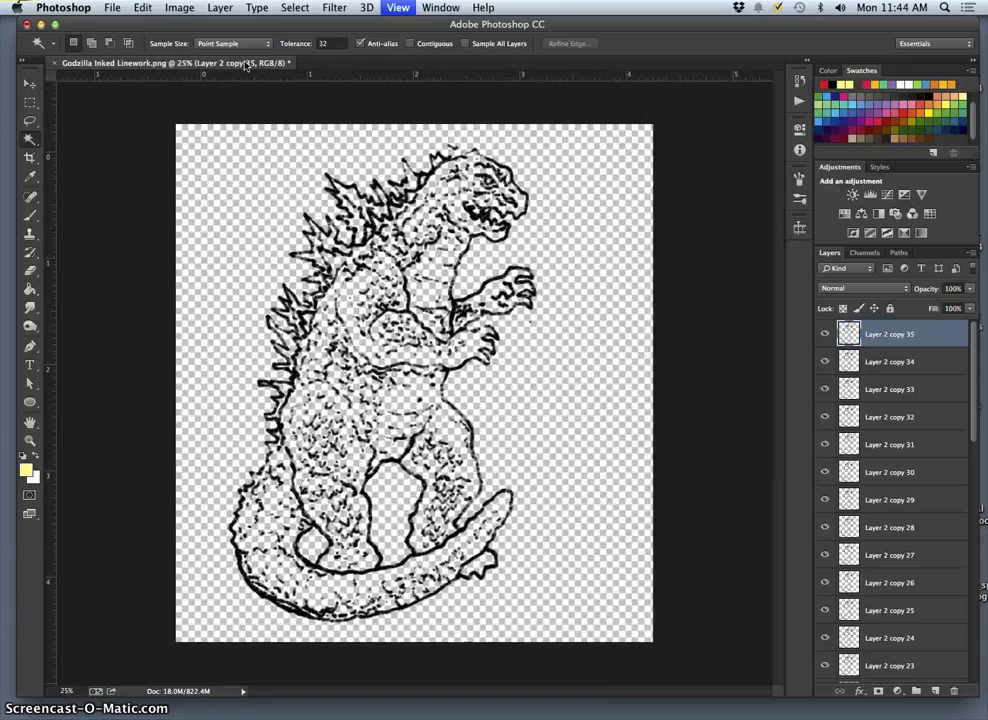
pyautogui.press('super+plus')
pyautogui.press('super+plus')
pyautogui.press('super+plus')
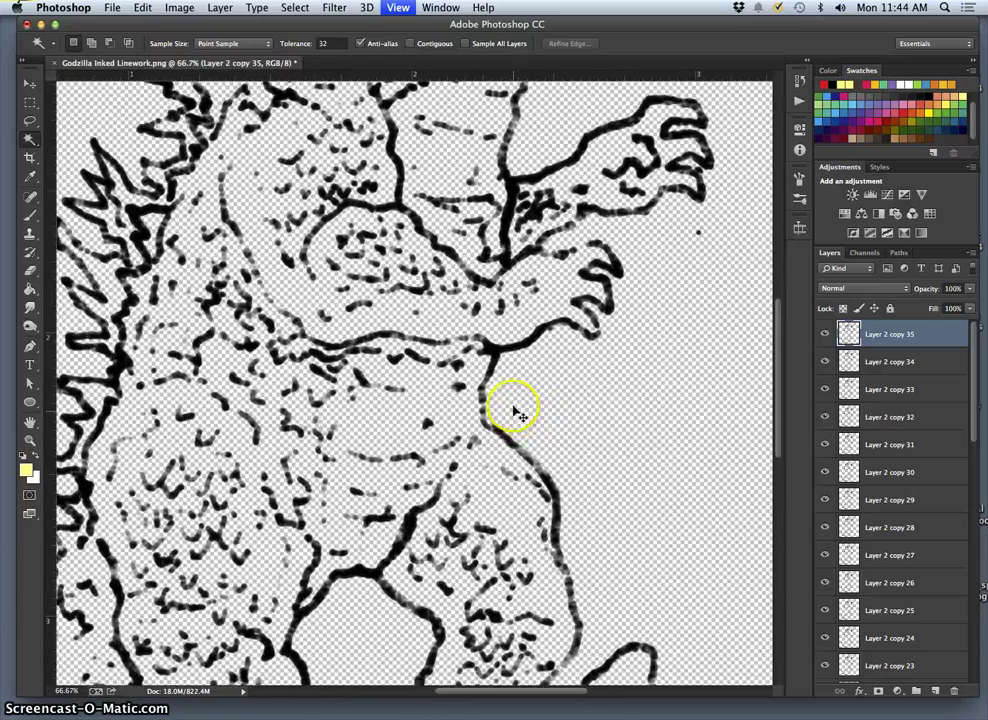
pyautogui.press('super+minus')
pyautogui.press('super+minus')
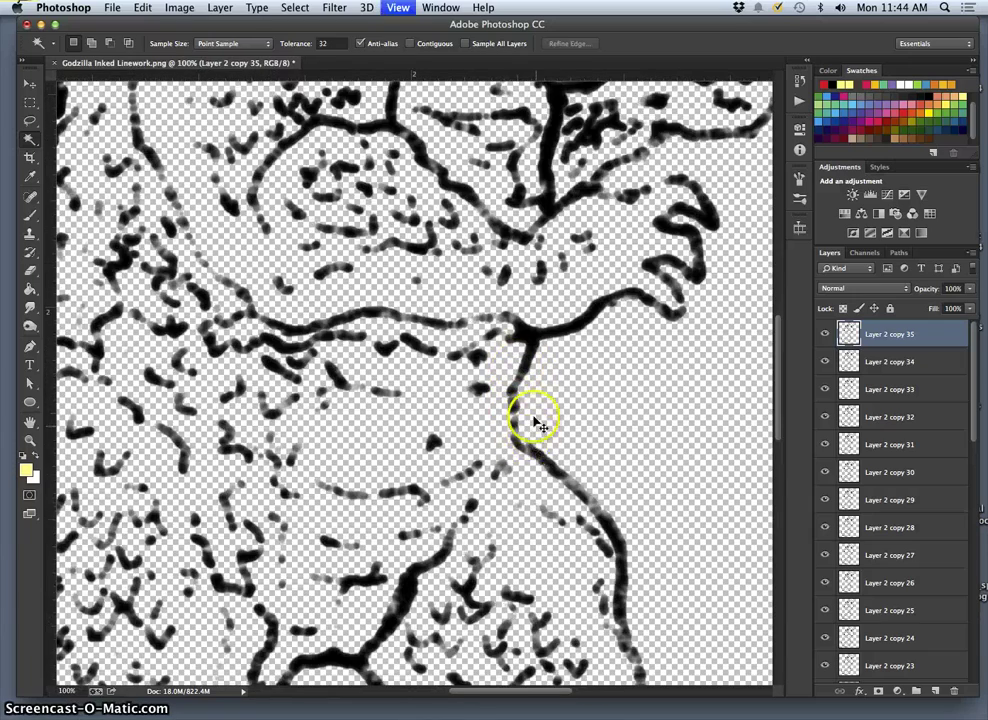
pyautogui.press('super+minus')
pyautogui.press('super+minus')
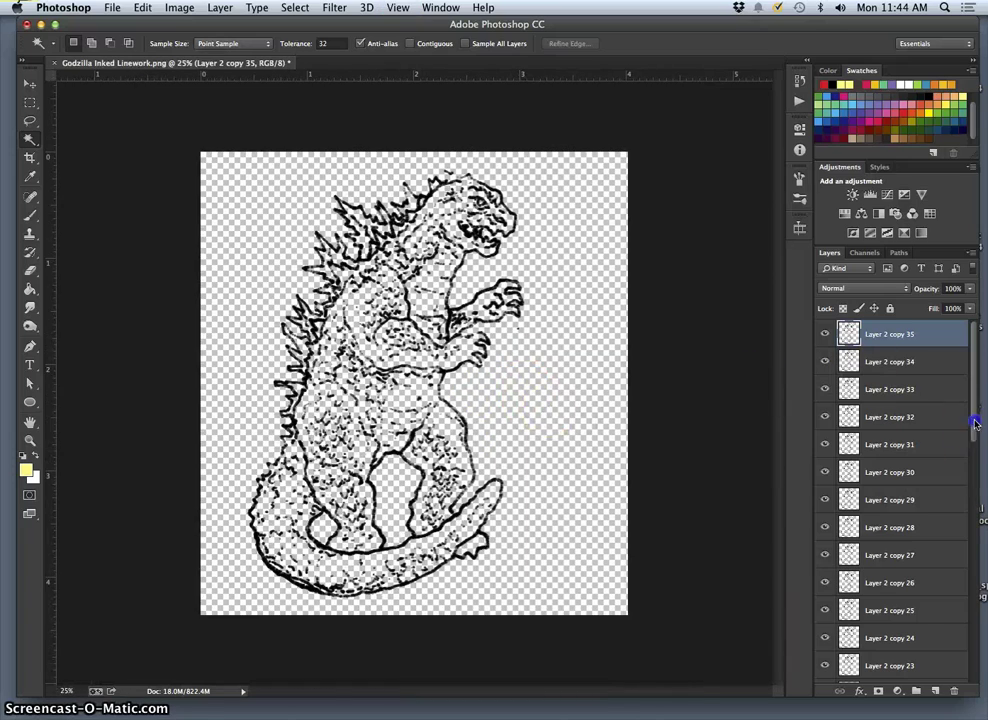
# Step: Select all layers from Layer 2 copy 35 down to Layer 2 and merge them into one layer
pyautogui.moveTo(975, 424); pyautogui.dragTo(965, 577)
pyautogui.moveTo(960, 634); pyautogui.dragTo(953, 653)
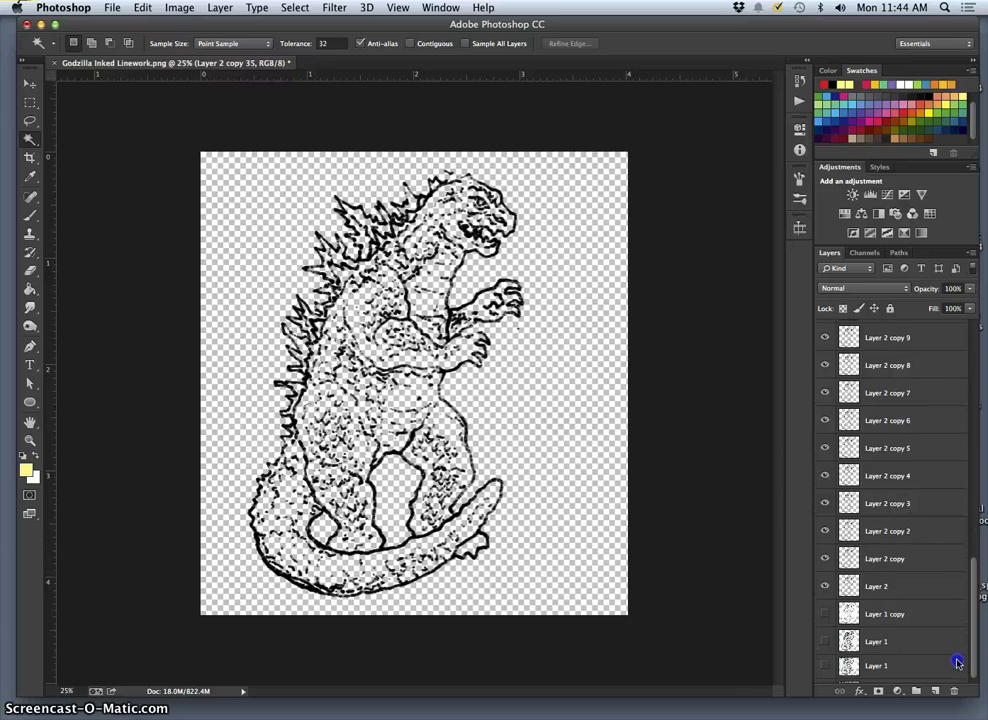
pyautogui.keyDown('shift'); pyautogui.click(905, 604); pyautogui.keyUp('shift')
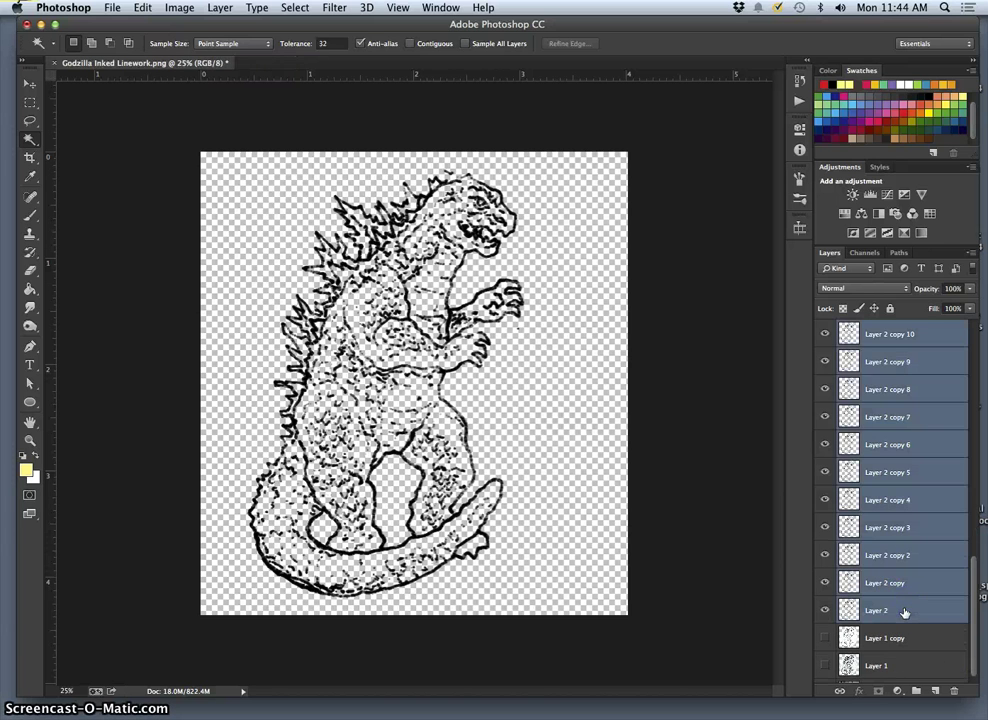
pyautogui.press('super+e')
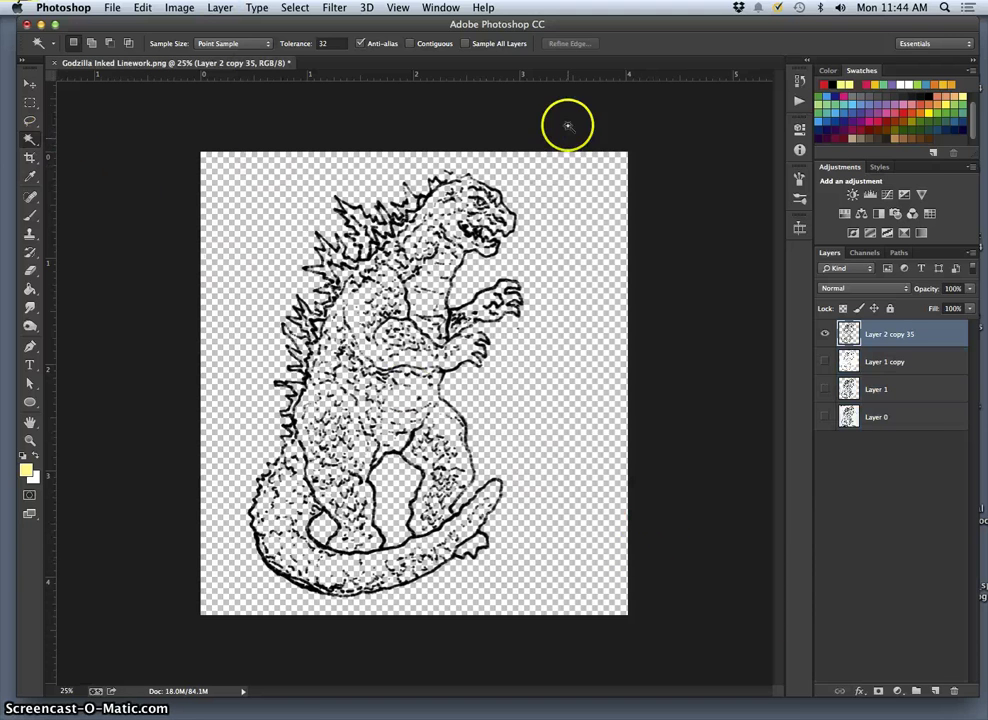
# Step: Select the transparent area of the merged layer with the Magic Wand and invert the selection to the linework
pyautogui.click(567, 208)
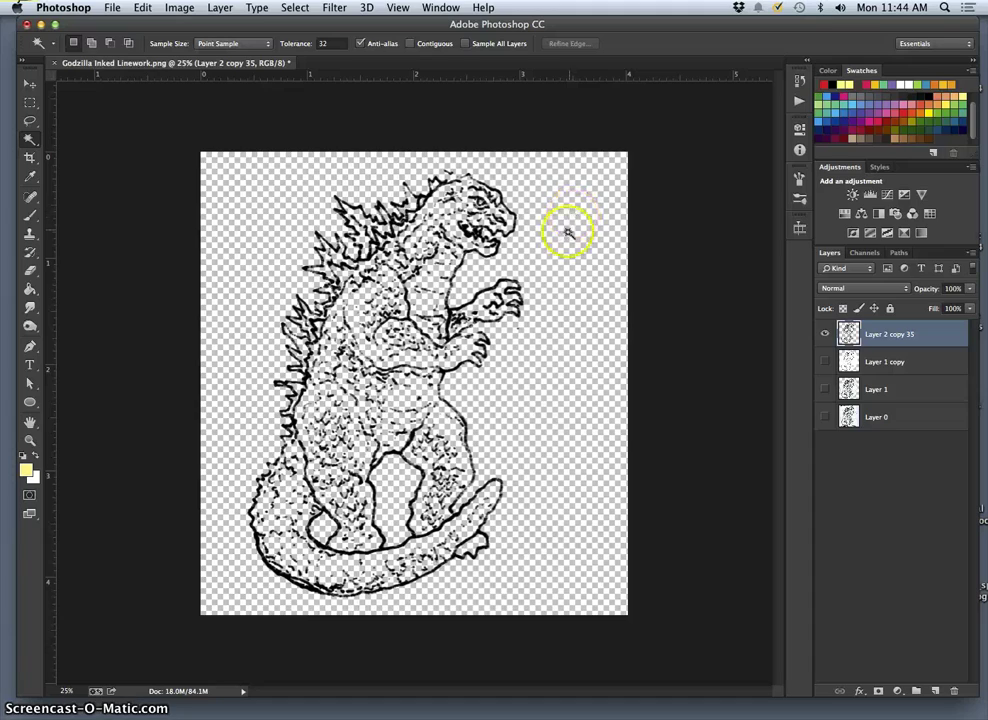
pyautogui.click(563, 234)
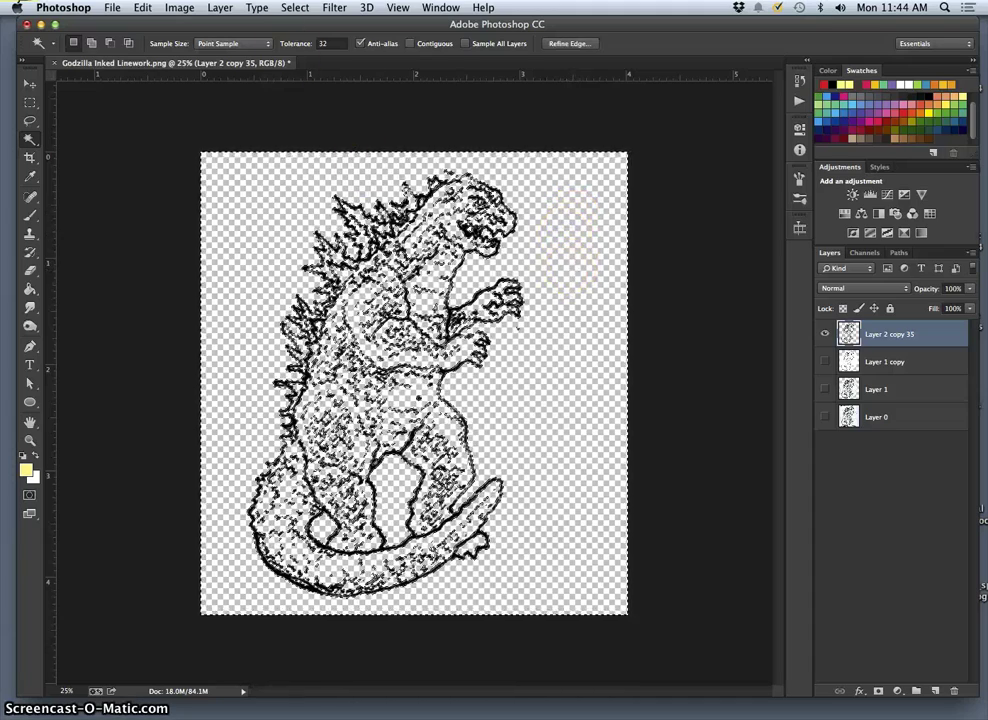
pyautogui.click(295, 7)
pyautogui.click(306, 65)
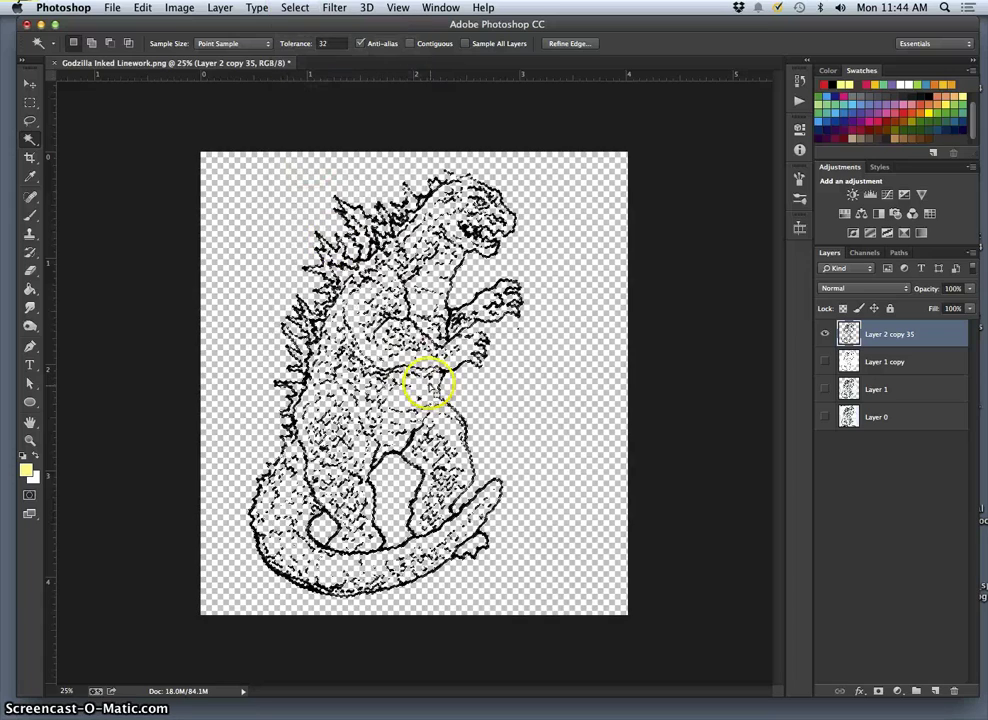
# Step: Fill the selected linework with black in Normal mode at 100% opacity, and deselect it
pyautogui.click(143, 8)
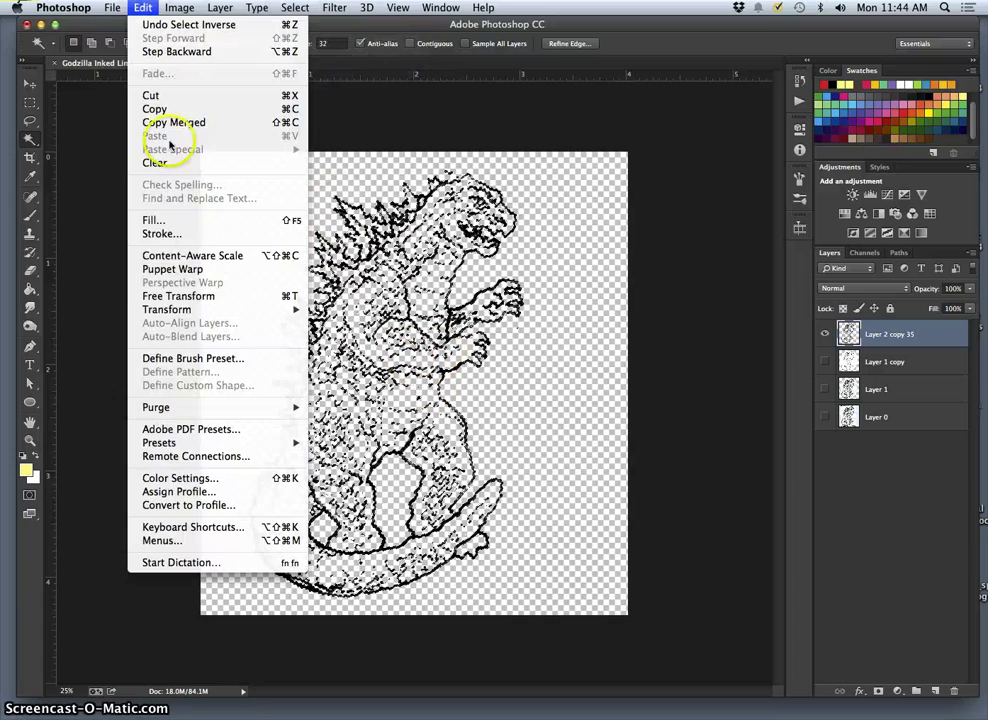
pyautogui.click(155, 221)
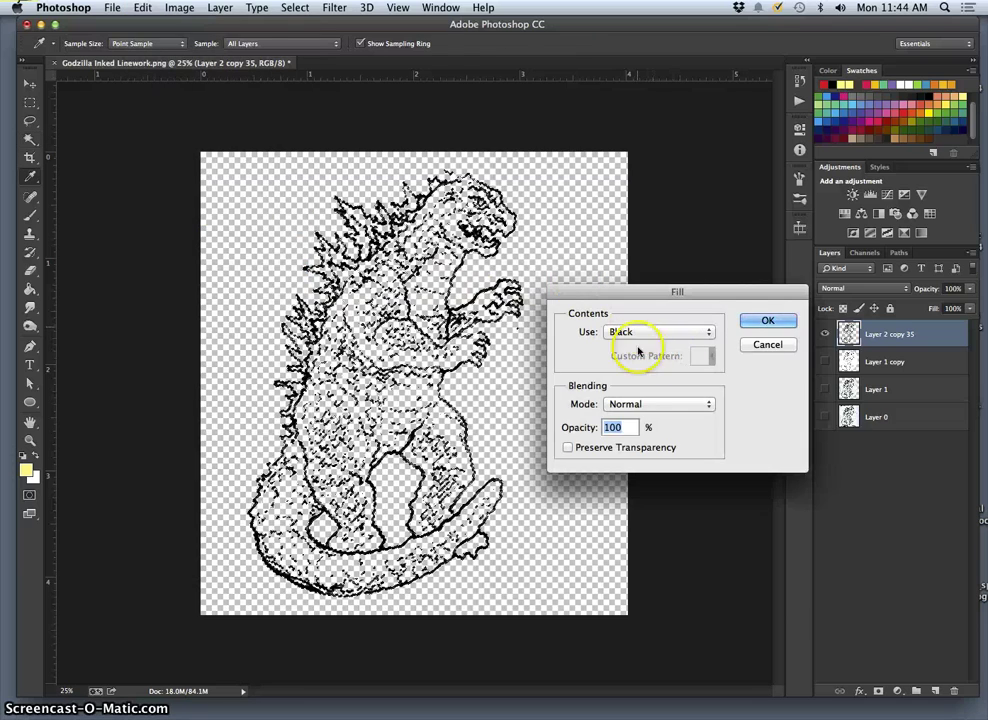
pyautogui.click(763, 321)
pyautogui.press('w')
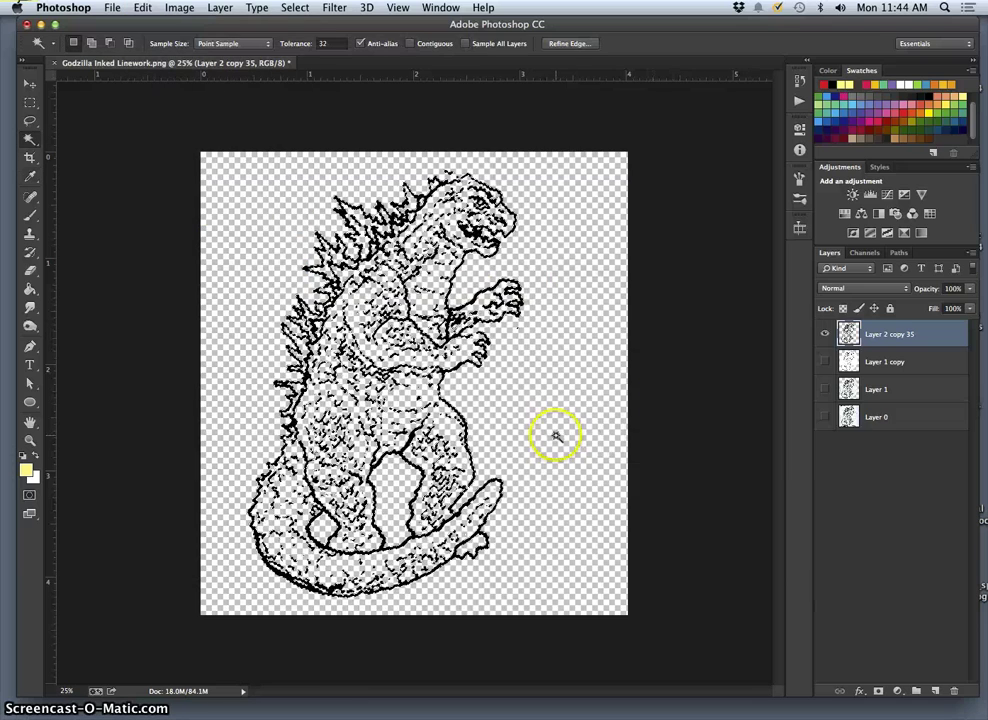
pyautogui.press('super+d')
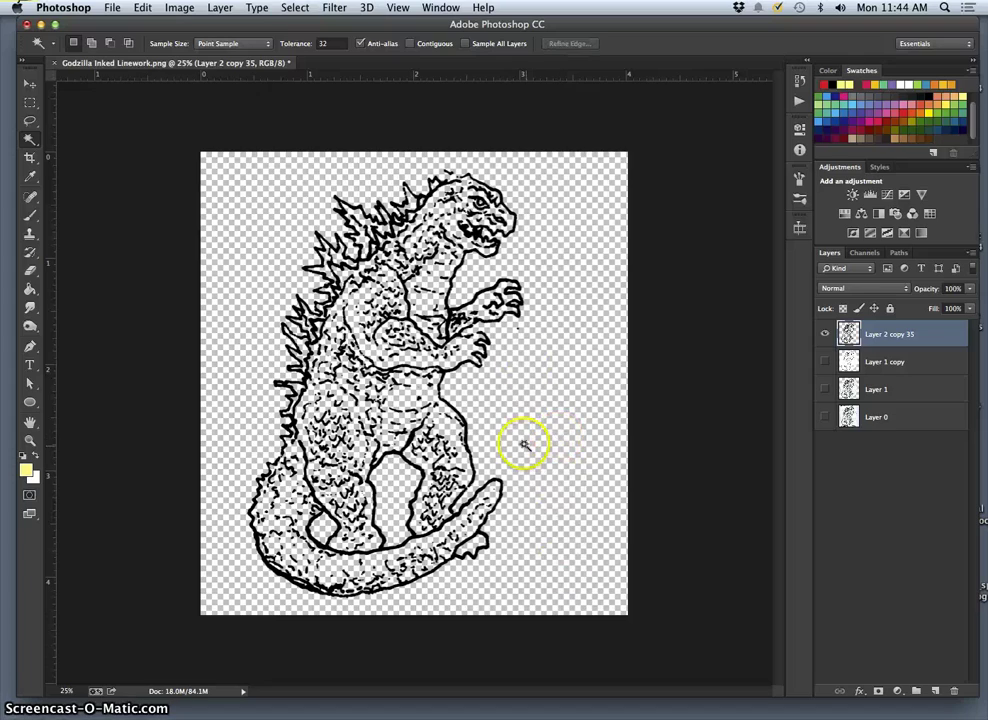
# Step: Examine the black-filled linework up close around the arms, torso and legs for solid, clean edges
pyautogui.press('super+equal')
pyautogui.press('super+equal')
pyautogui.press('super+equal')
pyautogui.press('super+equal')
pyautogui.press('super+equal')
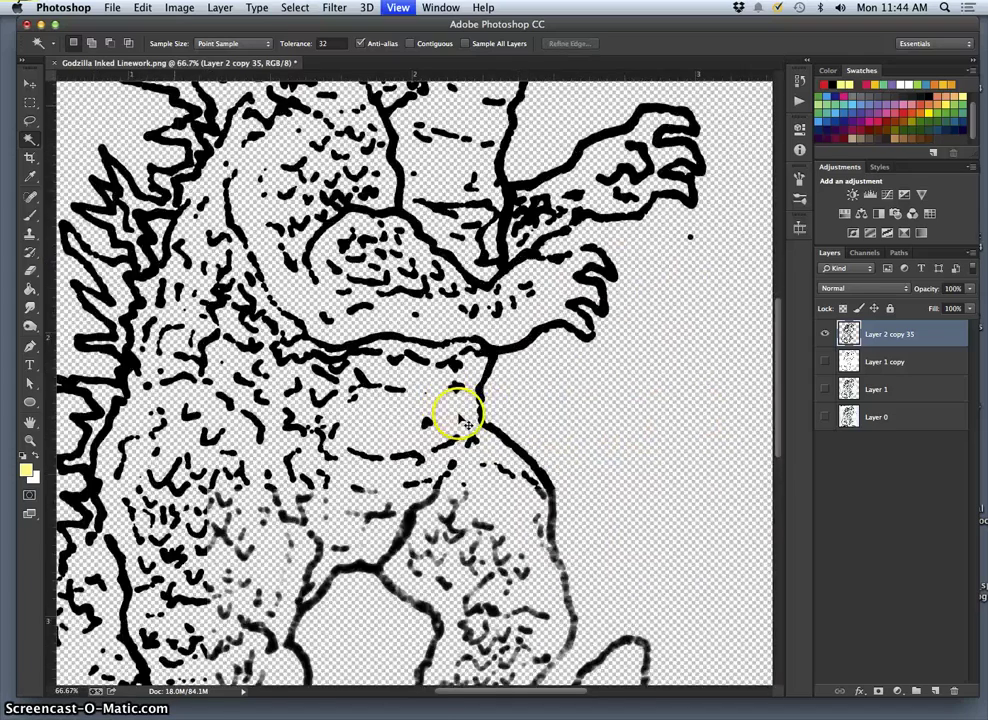
pyautogui.press('super+minus')
pyautogui.press('super+minus')
pyautogui.press('super+minus')
pyautogui.press('super+minus')
pyautogui.press('super+minus')
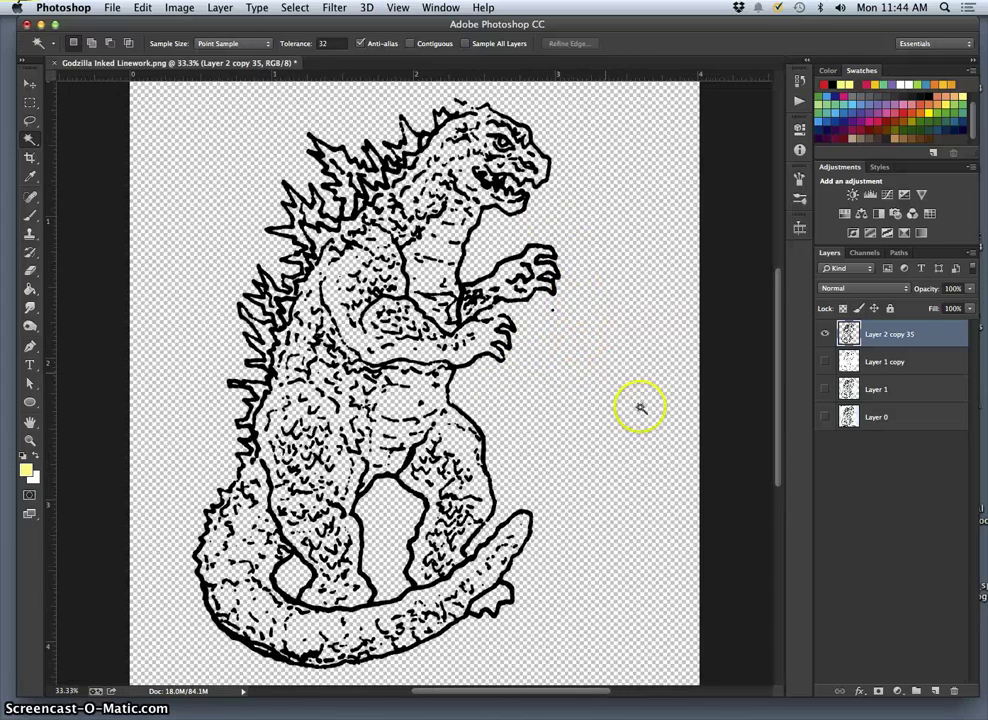
# Step: Compare the merged linework with Layer 1 copy and the original Layer 1 by switching their visibility
pyautogui.click(824, 361)
pyautogui.click(826, 337)
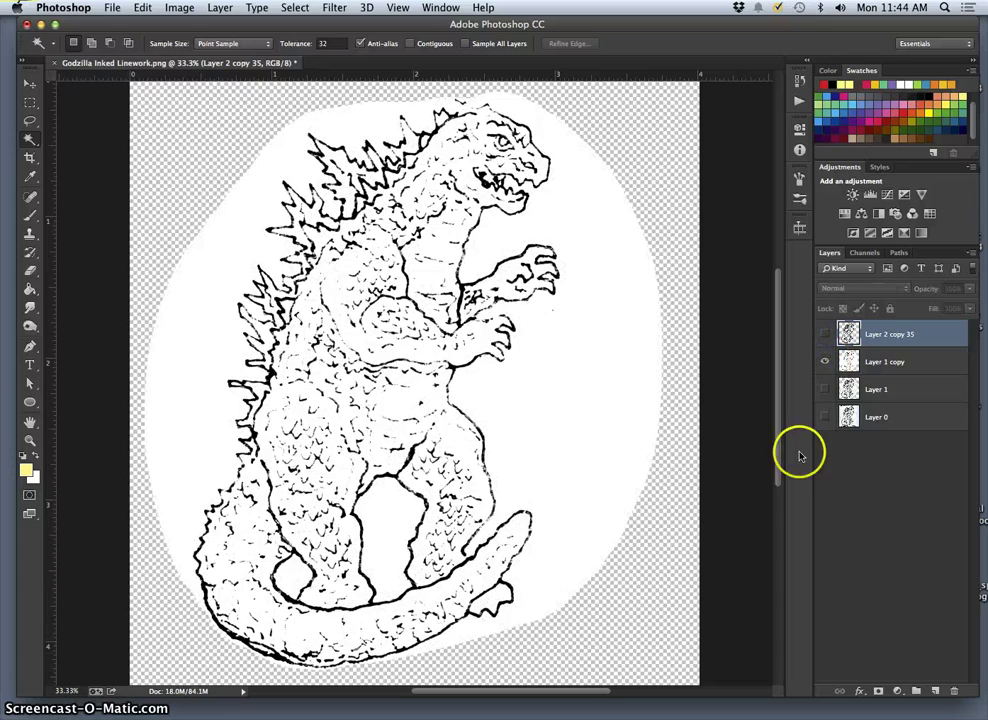
pyautogui.click(824, 362)
pyautogui.click(824, 389)
pyautogui.click(826, 362)
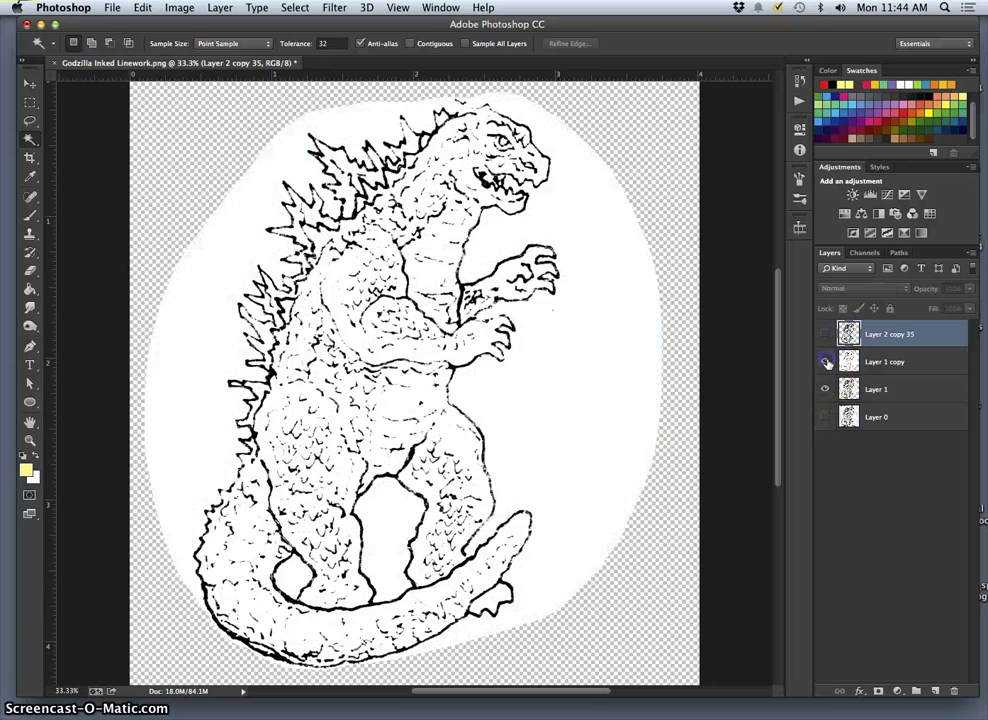
pyautogui.click(825, 362)
pyautogui.click(825, 335)
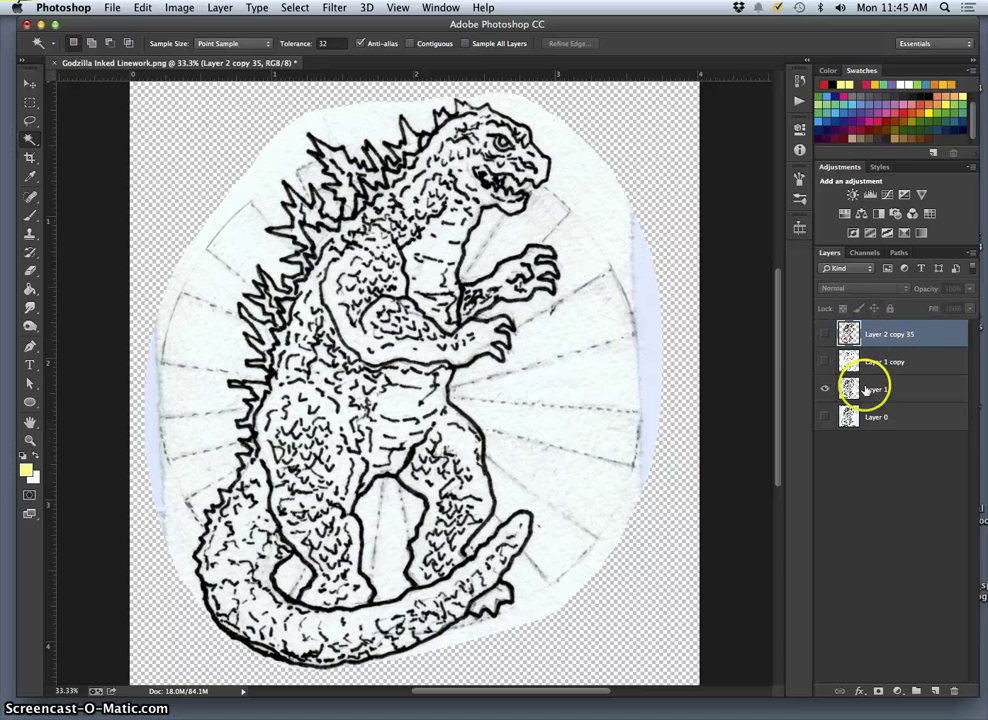
pyautogui.click(825, 389)
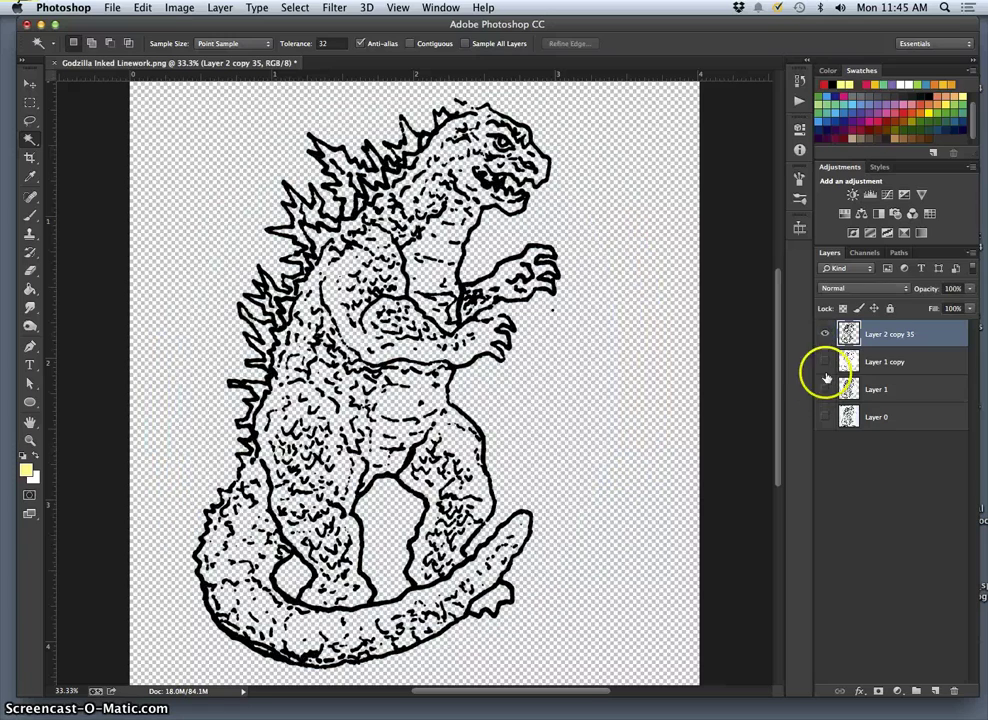
pyautogui.click(825, 362)
pyautogui.click(825, 335)
pyautogui.click(824, 334)
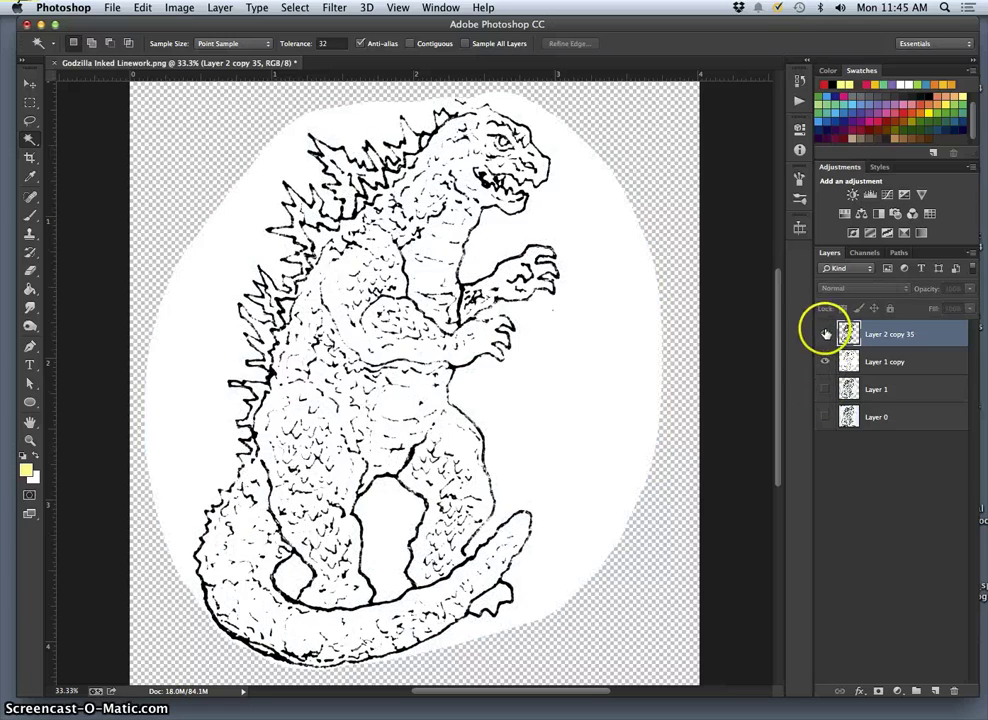
pyautogui.click(825, 362)
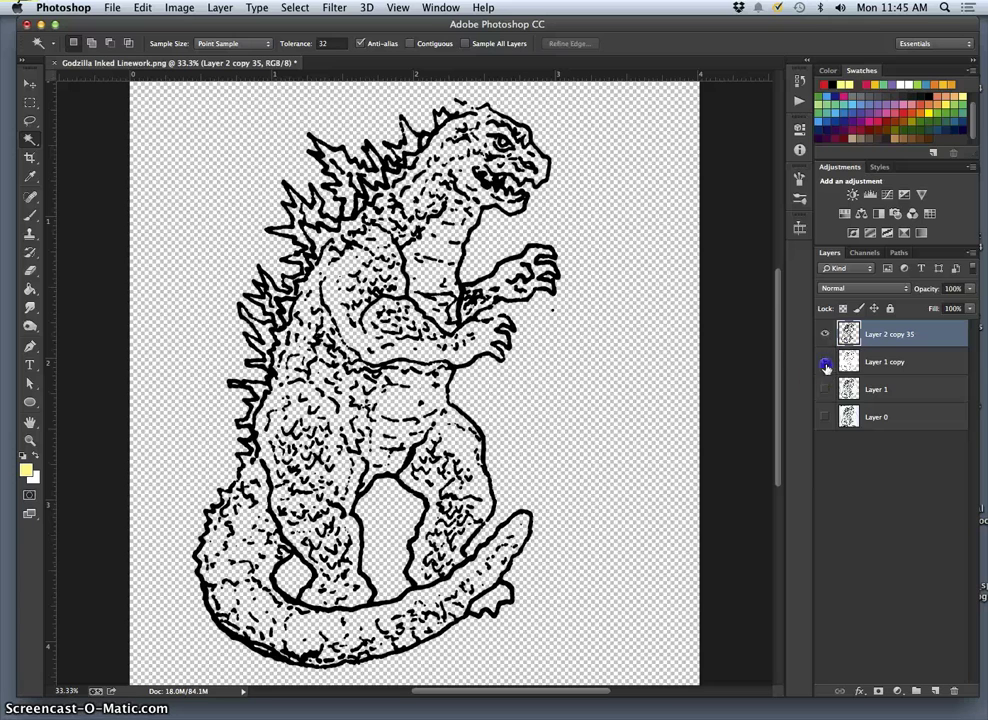
# Step: Hide Layer 2 copy 35, show only Layer 1, and make Layer 1 the active layer
pyautogui.click(825, 362)
pyautogui.moveTo(824, 334); pyautogui.dragTo(829, 397)
pyautogui.click(824, 389)
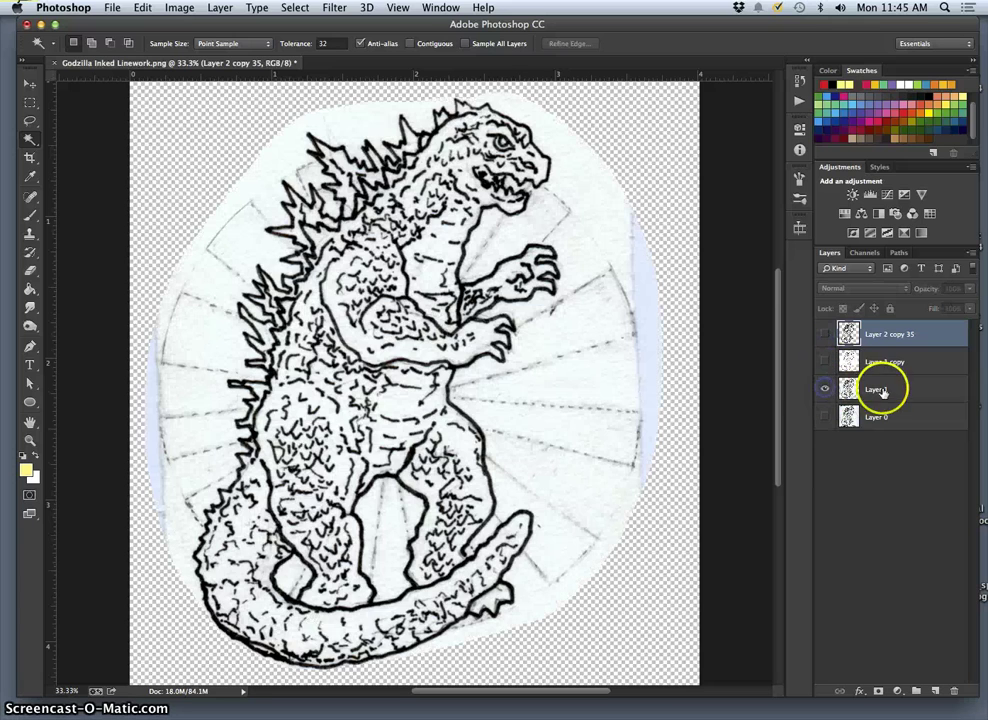
pyautogui.click(887, 394)
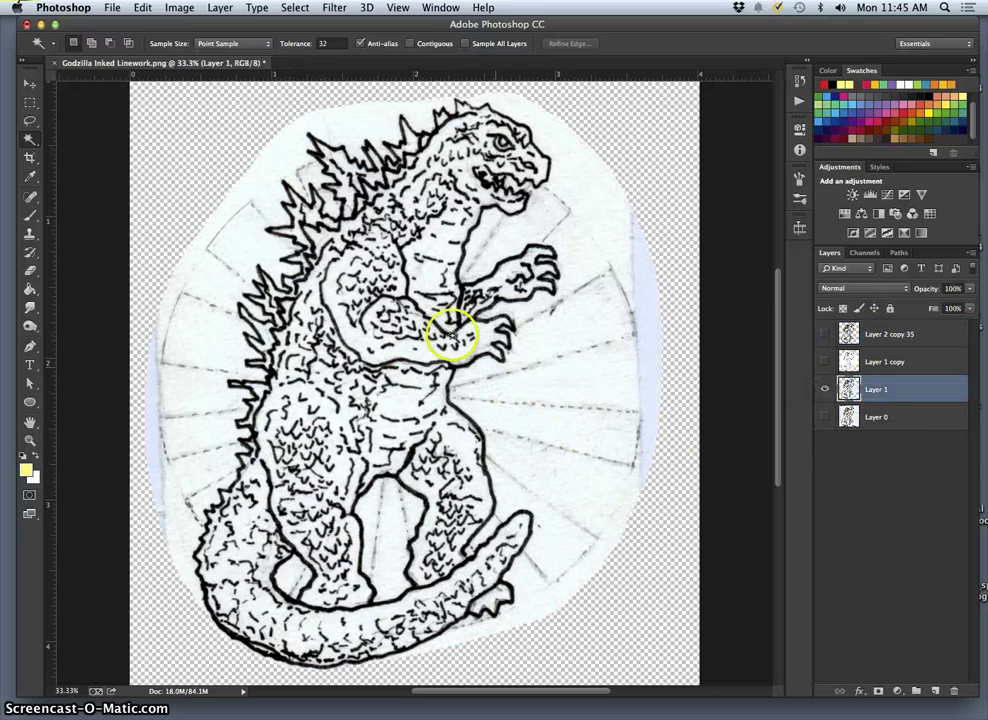
# Step: Apply Levels to Layer 1, bringing the black and white input points close together around 100 for pure black lines on white
pyautogui.click(180, 9)
pyautogui.moveTo(210, 46)
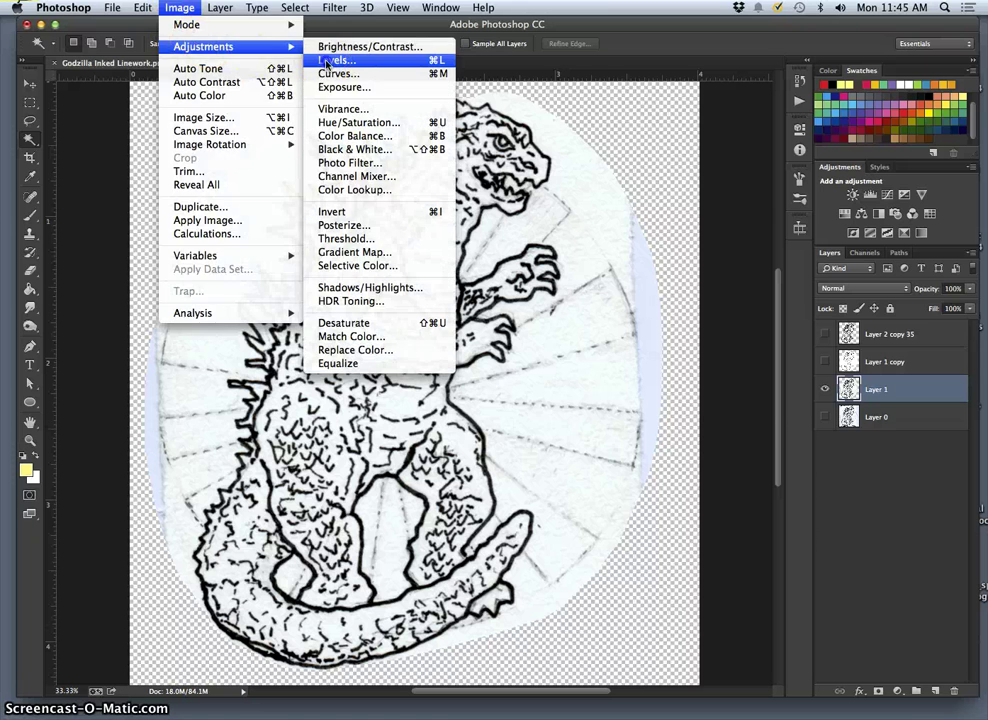
pyautogui.click(268, 124)
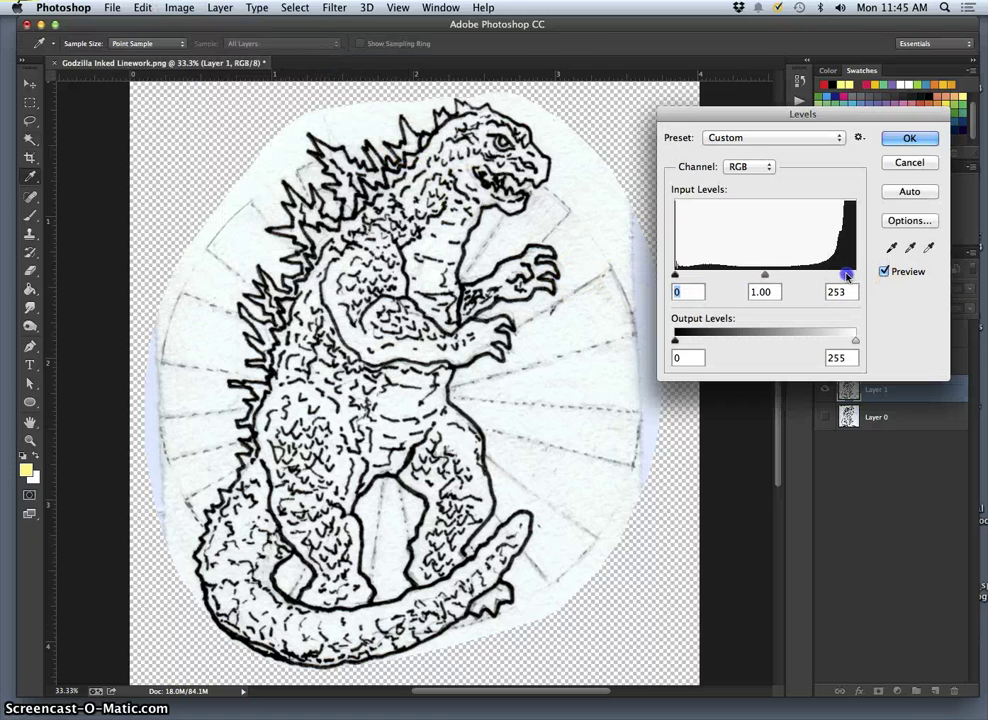
pyautogui.moveTo(847, 275); pyautogui.dragTo(829, 275)
pyautogui.moveTo(675, 275); pyautogui.dragTo(739, 274)
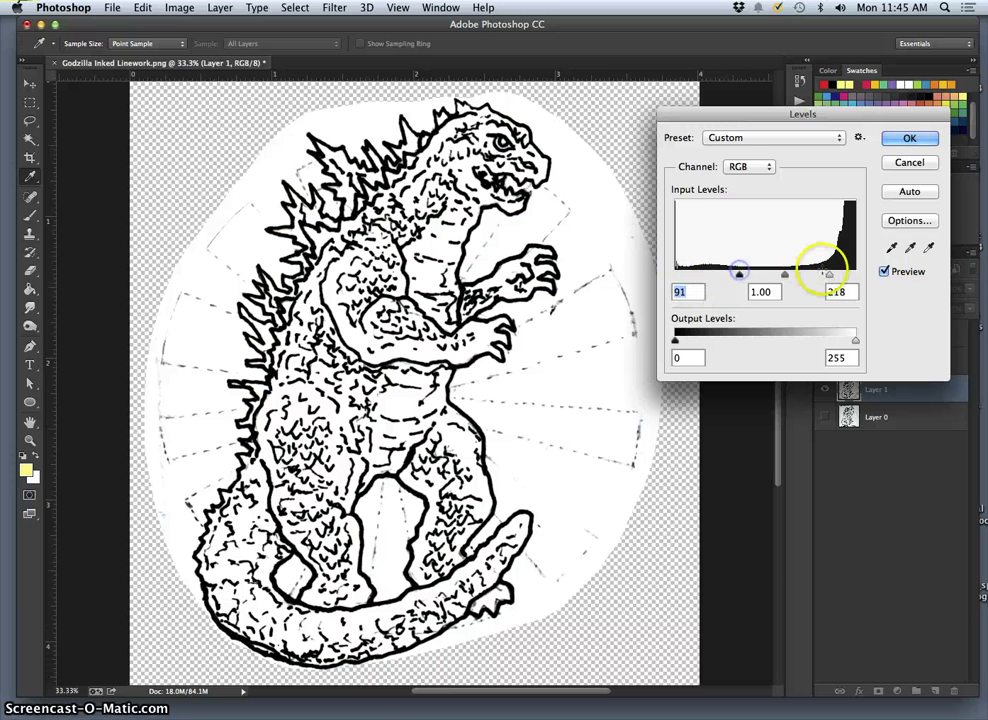
pyautogui.moveTo(829, 275); pyautogui.dragTo(746, 275)
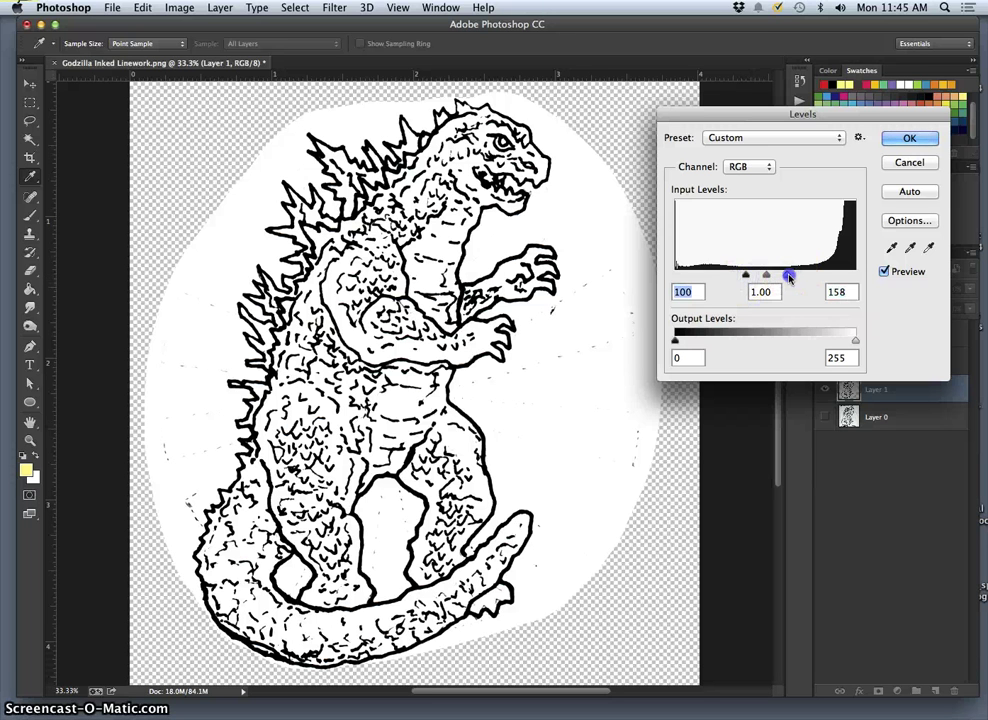
pyautogui.click(771, 275)
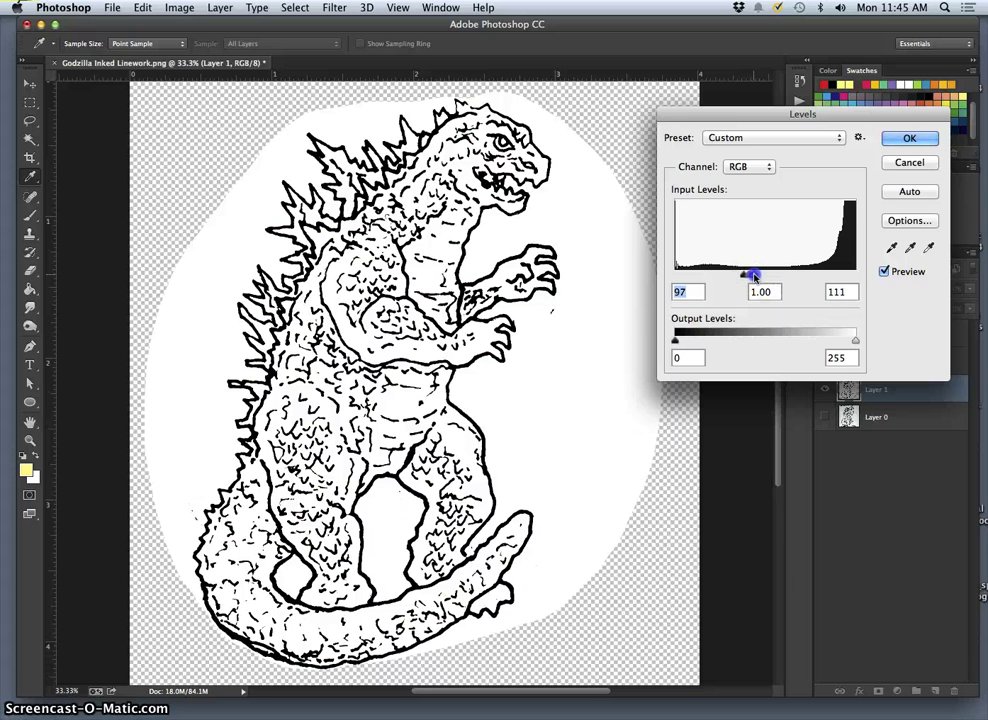
pyautogui.moveTo(747, 275); pyautogui.dragTo(745, 275)
pyautogui.click(748, 275)
pyautogui.click(907, 140)
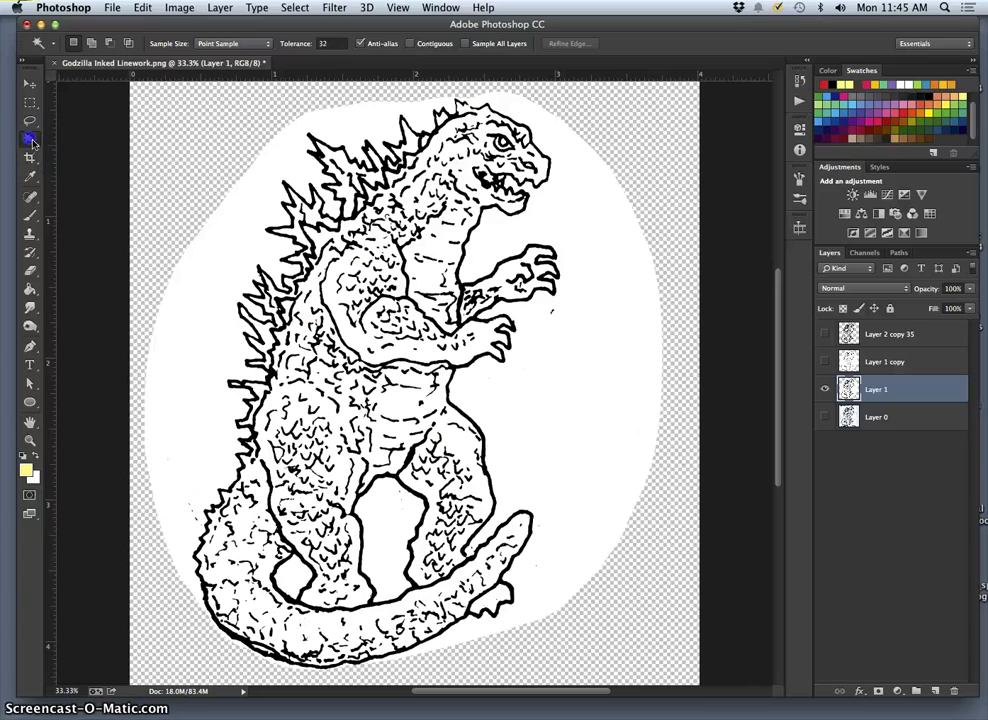
# Step: Select the white of Layer 1 with the Magic Wand, invert the selection, copy the linework to a new layer and hide Layer 1
pyautogui.click(231, 240)
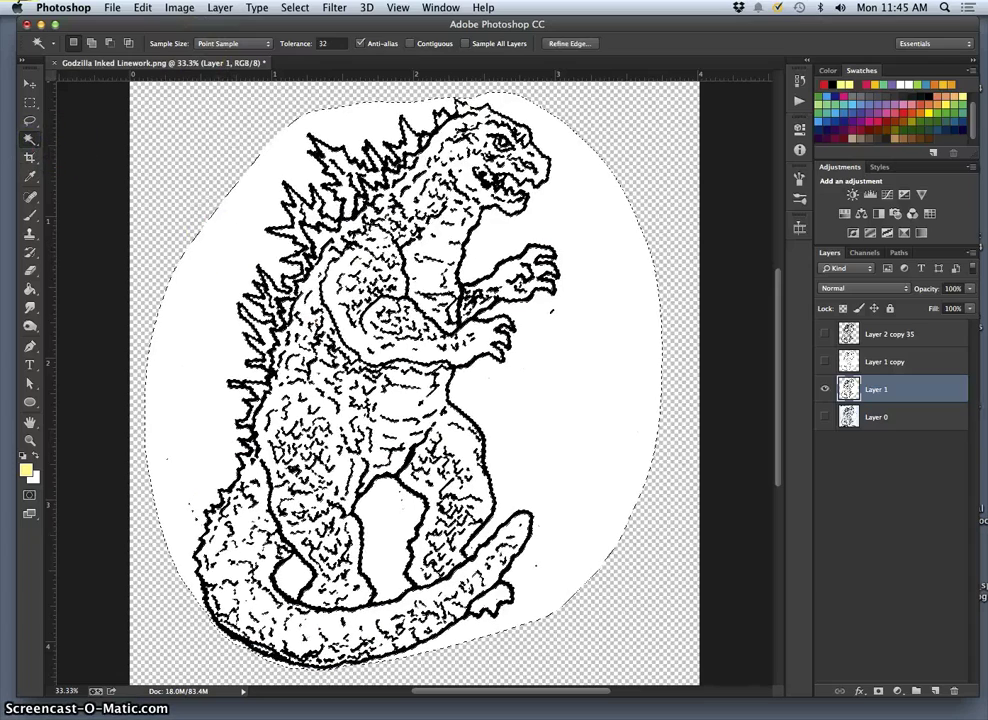
pyautogui.click(295, 7)
pyautogui.click(308, 66)
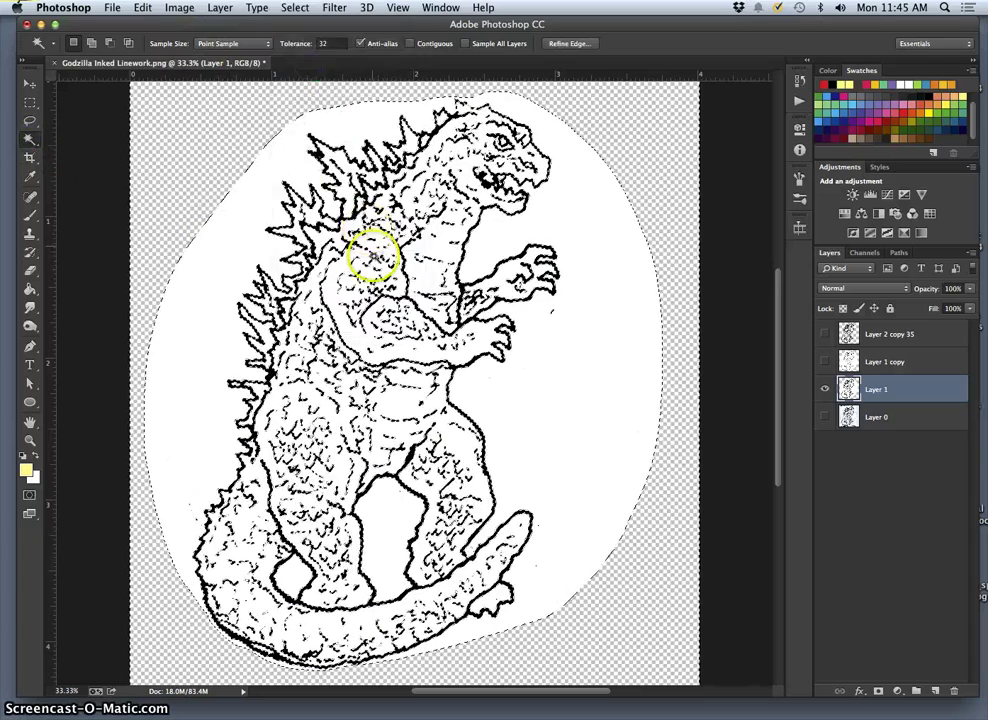
pyautogui.press('super+j')
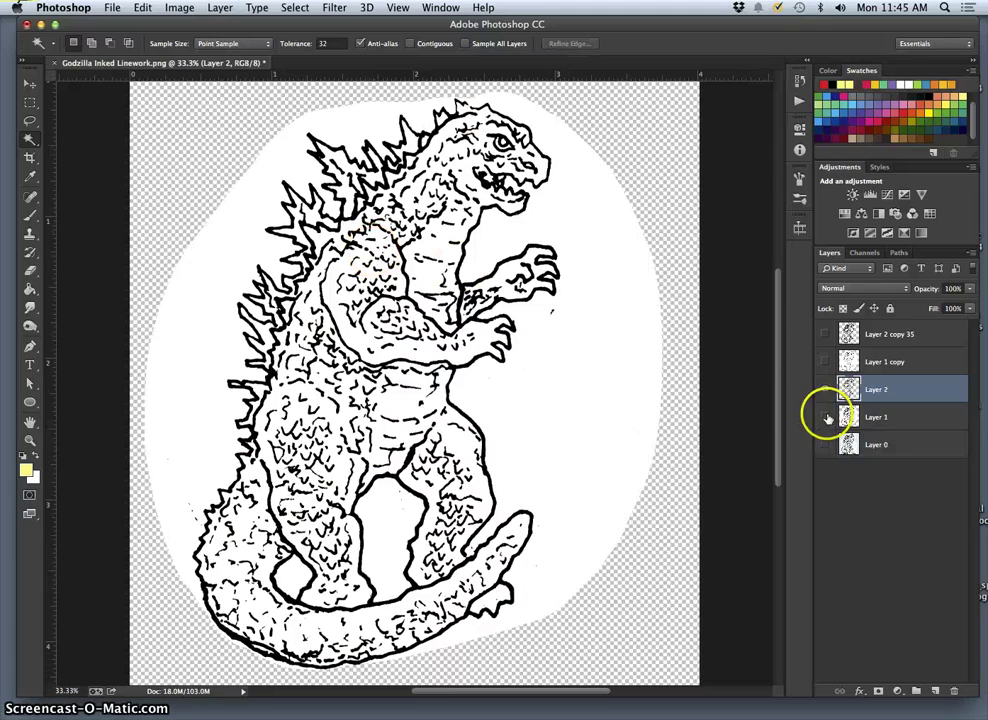
pyautogui.click(825, 416)
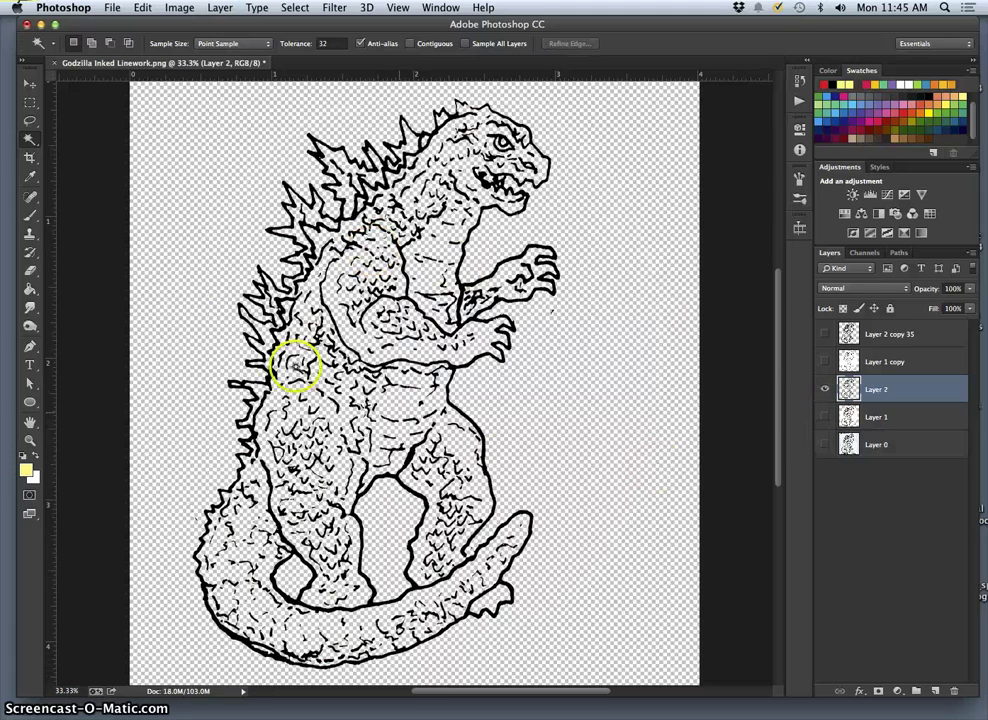
# Step: Erase the stray mark below the raised upper hand on Layer 2 and set the Eraser's opacity to 100%
pyautogui.click(30, 270)
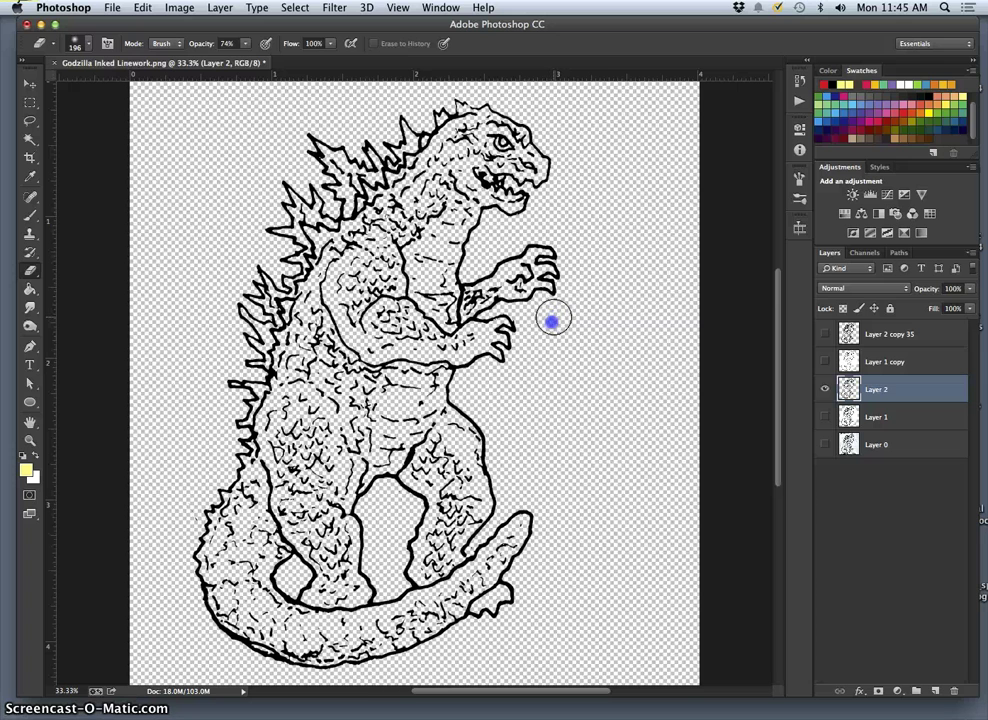
pyautogui.click(246, 44)
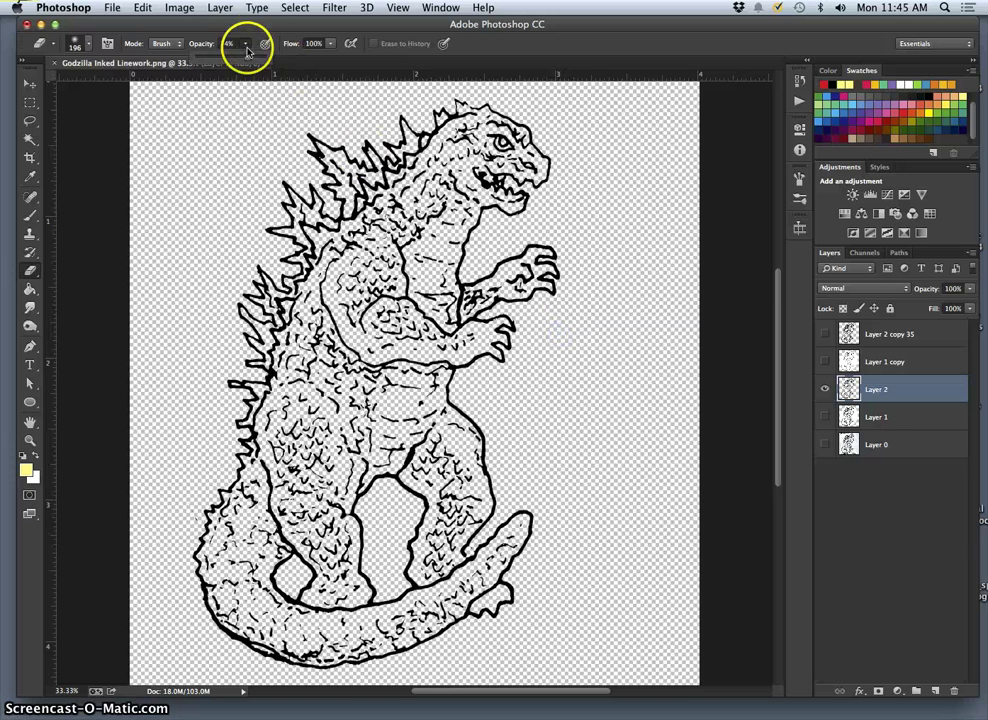
pyautogui.moveTo(247, 58); pyautogui.dragTo(268, 60)
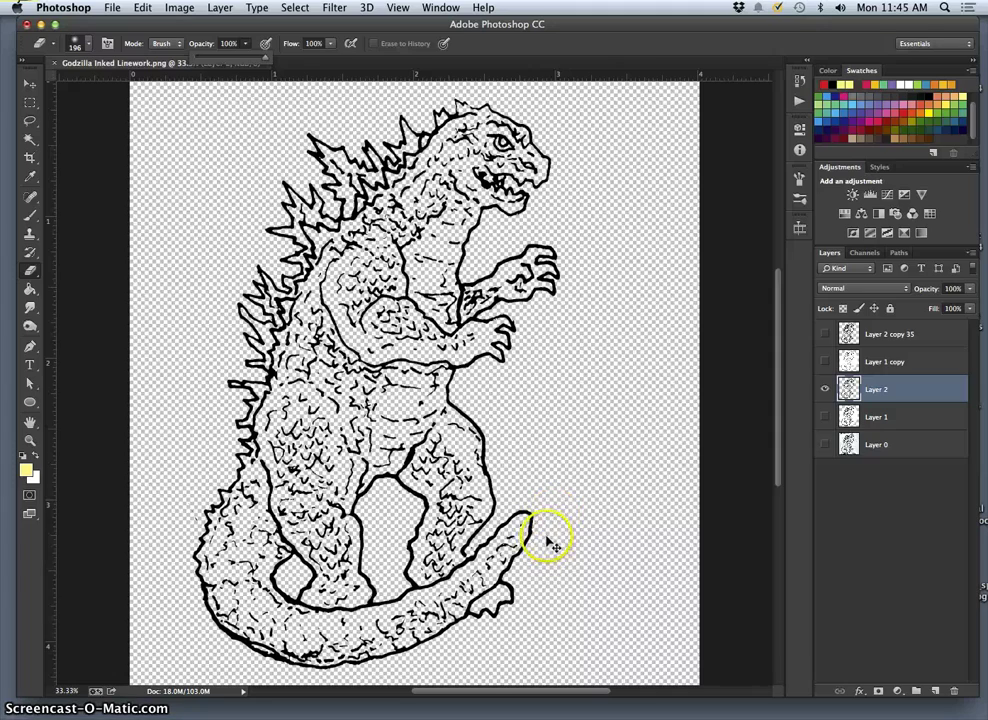
# Step: Lasso the stray specks in the open gap between the legs and delete them
pyautogui.press('super+equal')
pyautogui.press('super+equal')
pyautogui.press('super+equal')
pyautogui.press('super+equal')
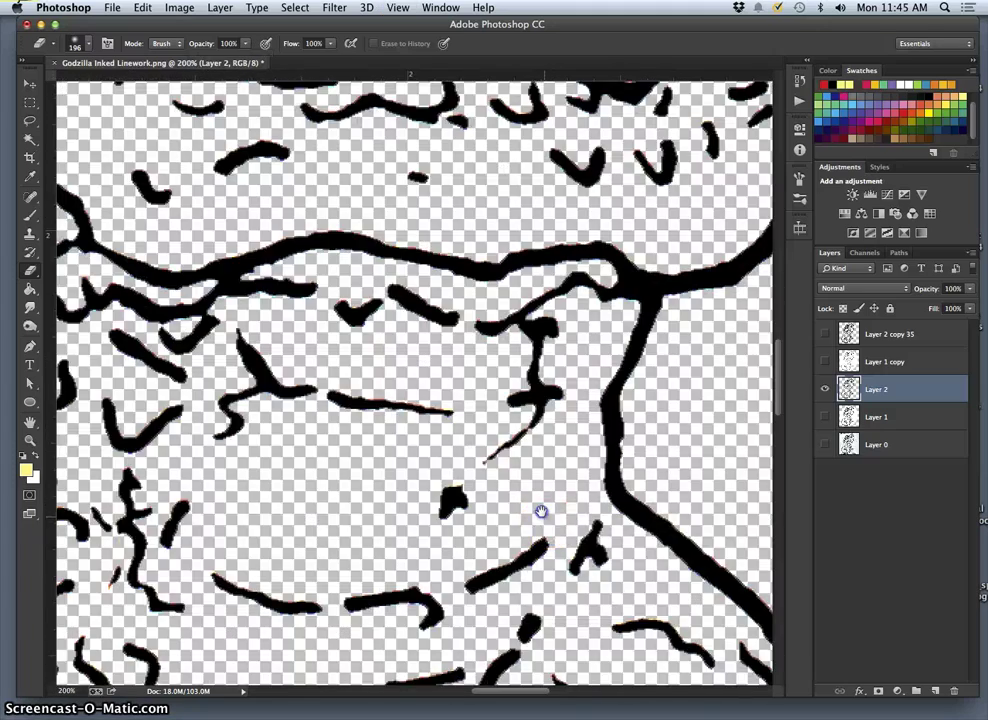
pyautogui.moveTo(540, 512); pyautogui.dragTo(424, 162)
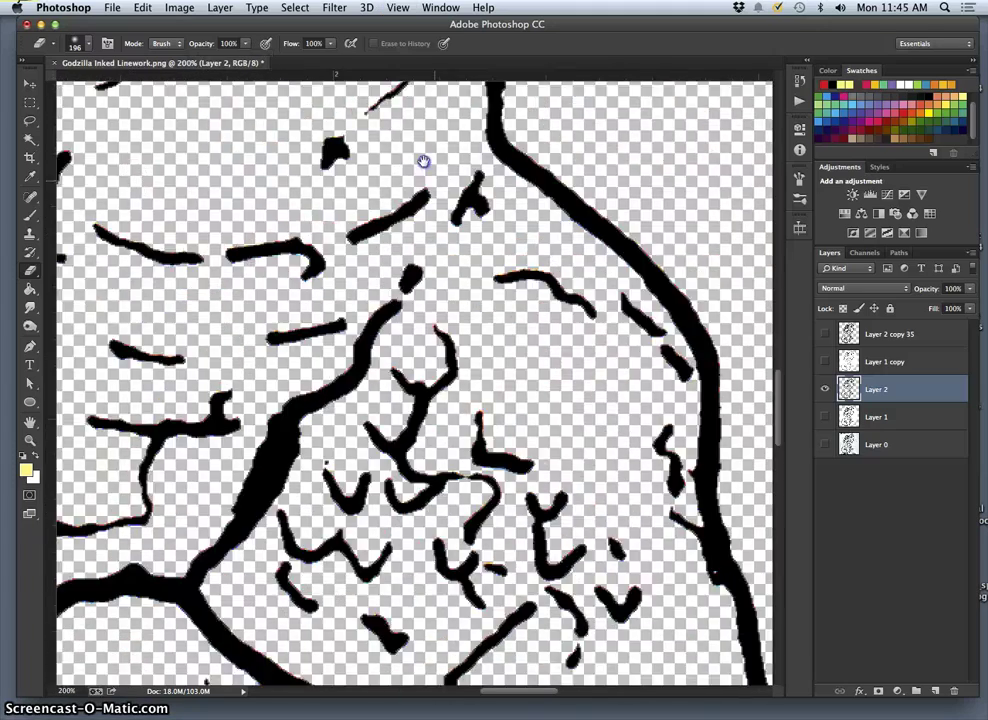
pyautogui.scroll(-6, 424, 162)
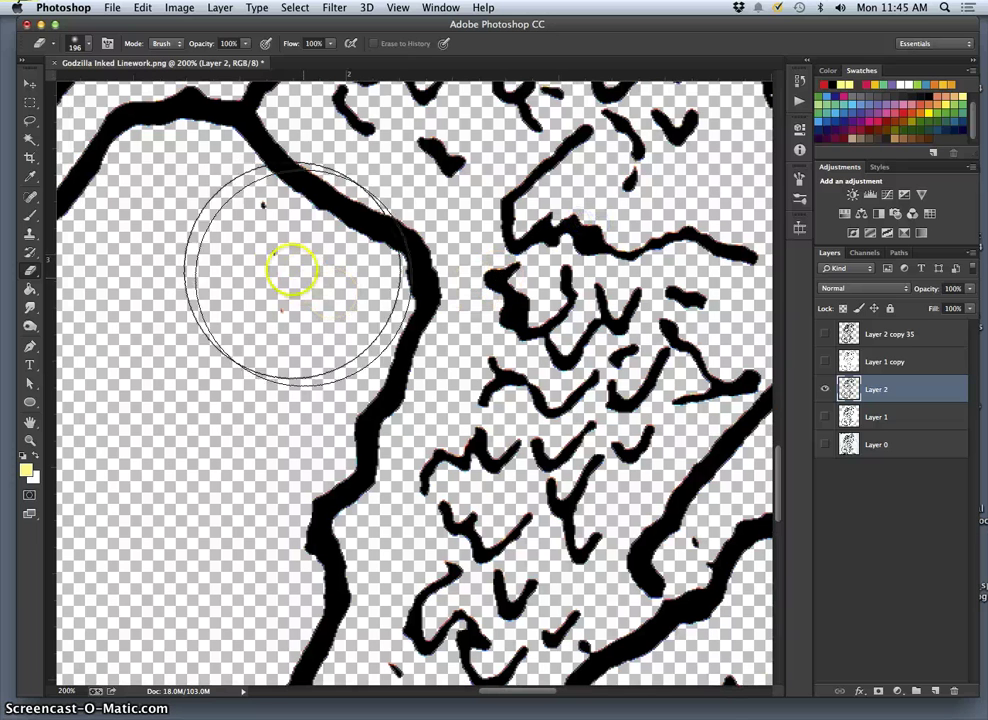
pyautogui.click(30, 122)
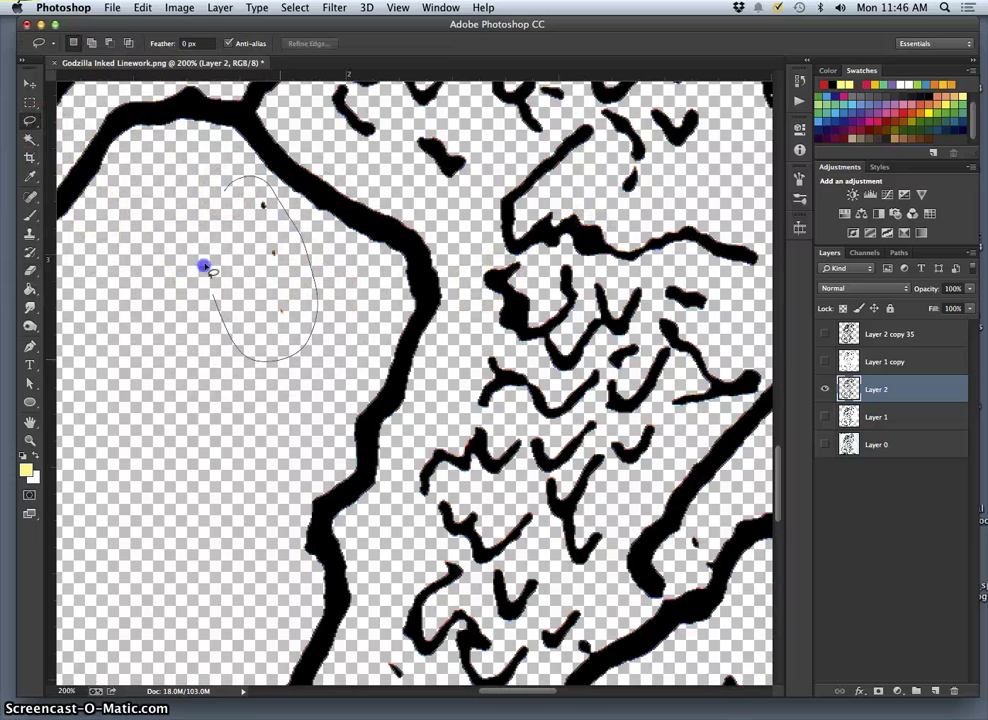
pyautogui.moveTo(204, 267); pyautogui.dragTo(214, 222)
# Step: Lasso and delete the specks in the narrow gap between the front leg and the raised tail end, and deselect
pyautogui.moveTo(613, 503)
pyautogui.mouseDown()
pyautogui.moveTo(487, 235)
pyautogui.moveTo(444, 201)
pyautogui.mouseUp()
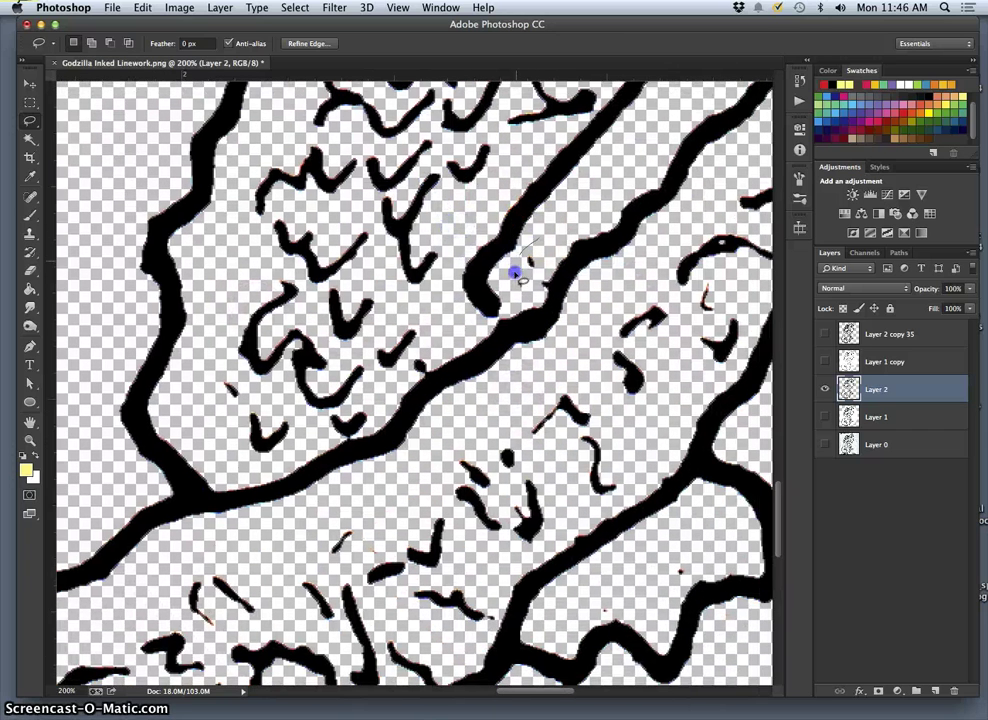
pyautogui.moveTo(548, 272)
pyautogui.mouseDown()
pyautogui.moveTo(541, 254)
pyautogui.moveTo(560, 222)
pyautogui.mouseUp()
pyautogui.click(562, 331)
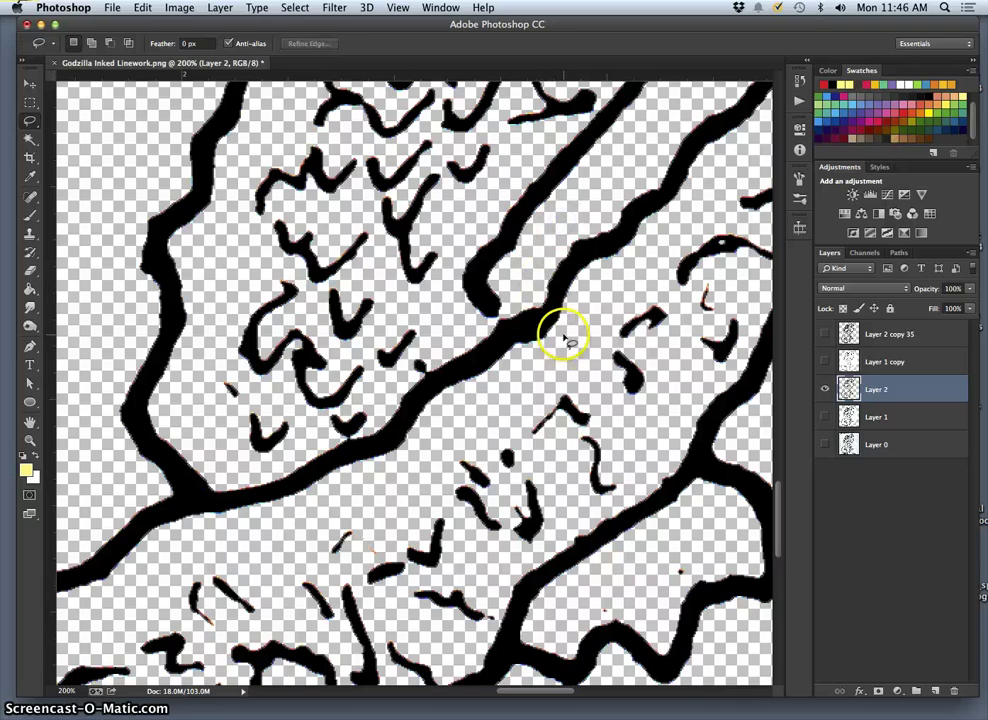
# Step: Delete the stray specks inside the small foot below the tail tip and outside the tail's outer curve, and clear the selection
pyautogui.press('super+minus')
pyautogui.press('super+minus')
pyautogui.press('super+minus')
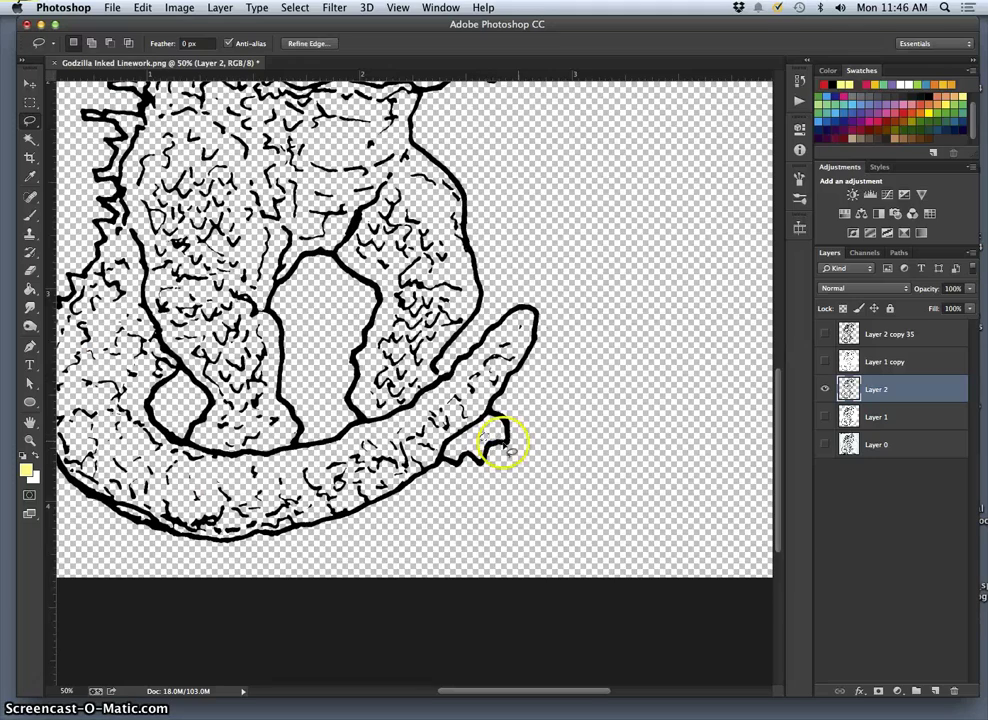
pyautogui.moveTo(560, 436)
pyautogui.mouseDown()
pyautogui.moveTo(644, 457)
pyautogui.moveTo(699, 501)
pyautogui.mouseUp()
pyautogui.moveTo(333, 410); pyautogui.dragTo(398, 410)
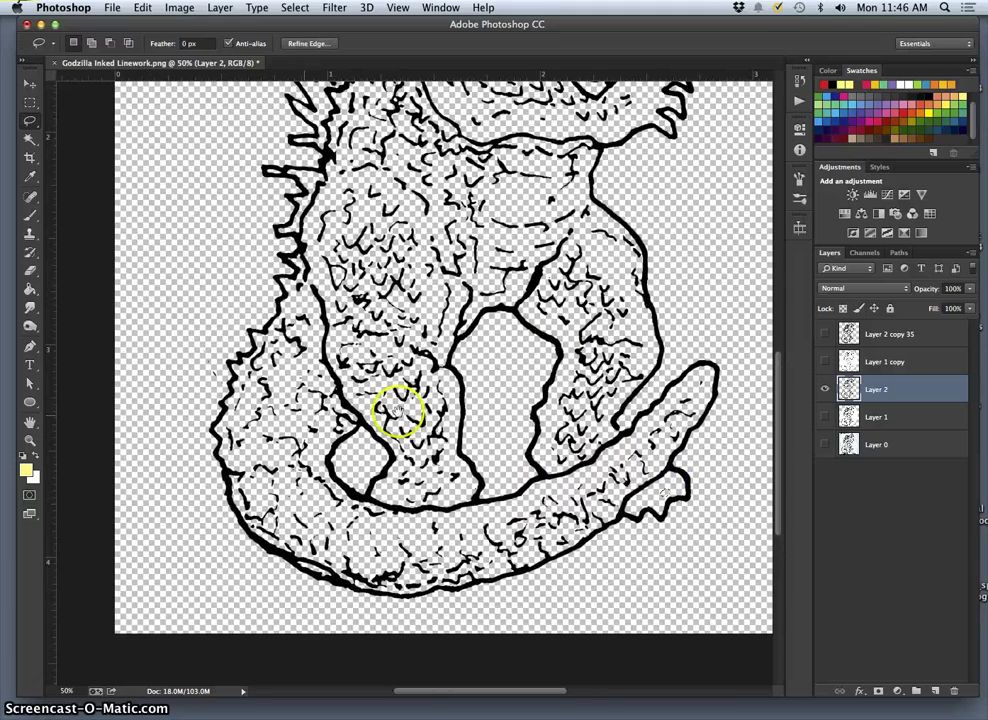
pyautogui.moveTo(202, 387); pyautogui.dragTo(192, 440)
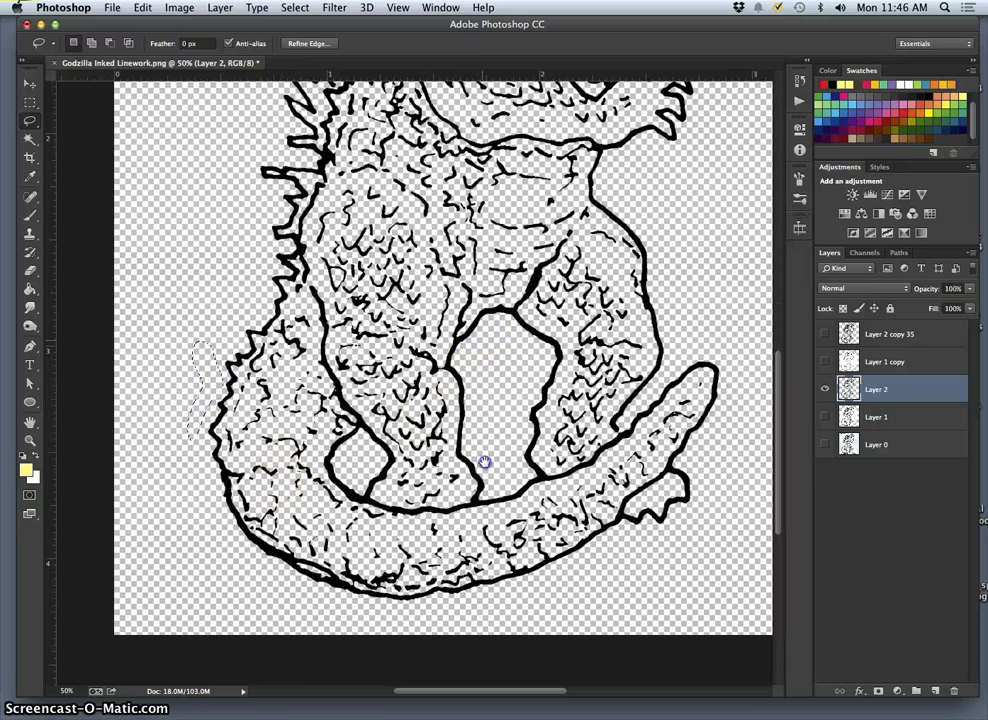
pyautogui.moveTo(484, 461); pyautogui.dragTo(490, 634)
pyautogui.moveTo(474, 325); pyautogui.dragTo(477, 394)
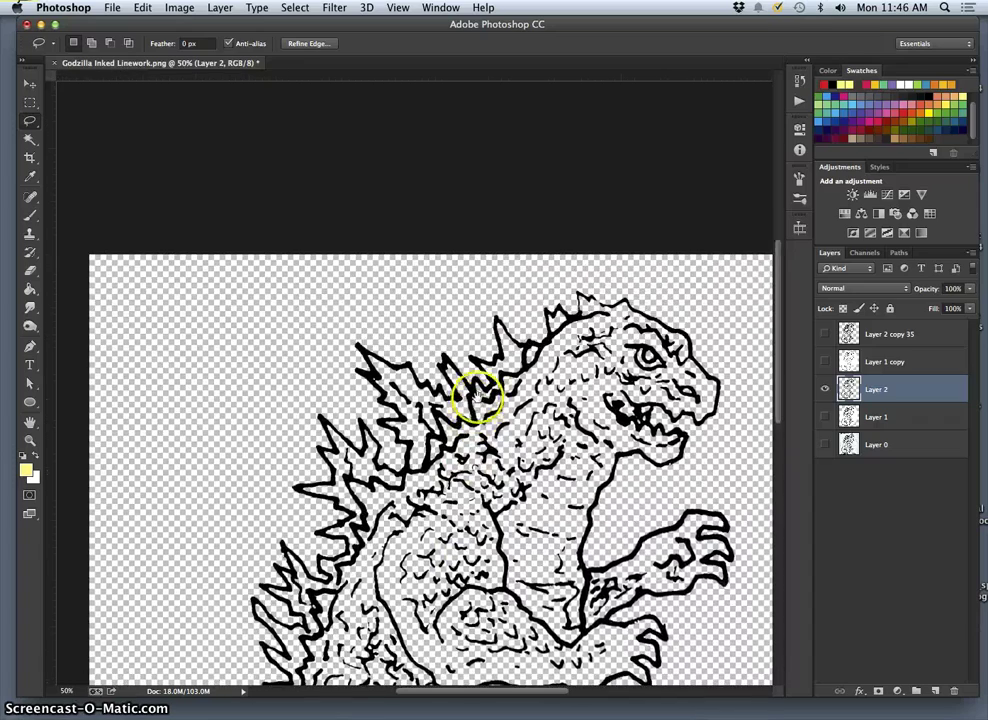
pyautogui.press('super+minus')
pyautogui.press('super+minus')
pyautogui.press('super+minus')
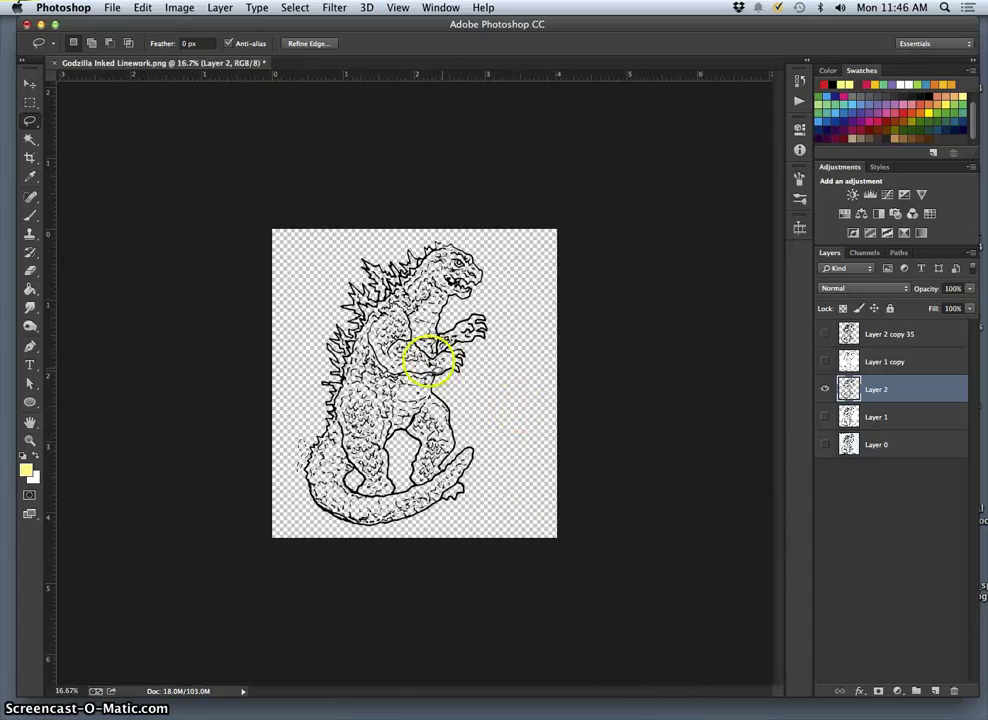
pyautogui.press('super+plus')
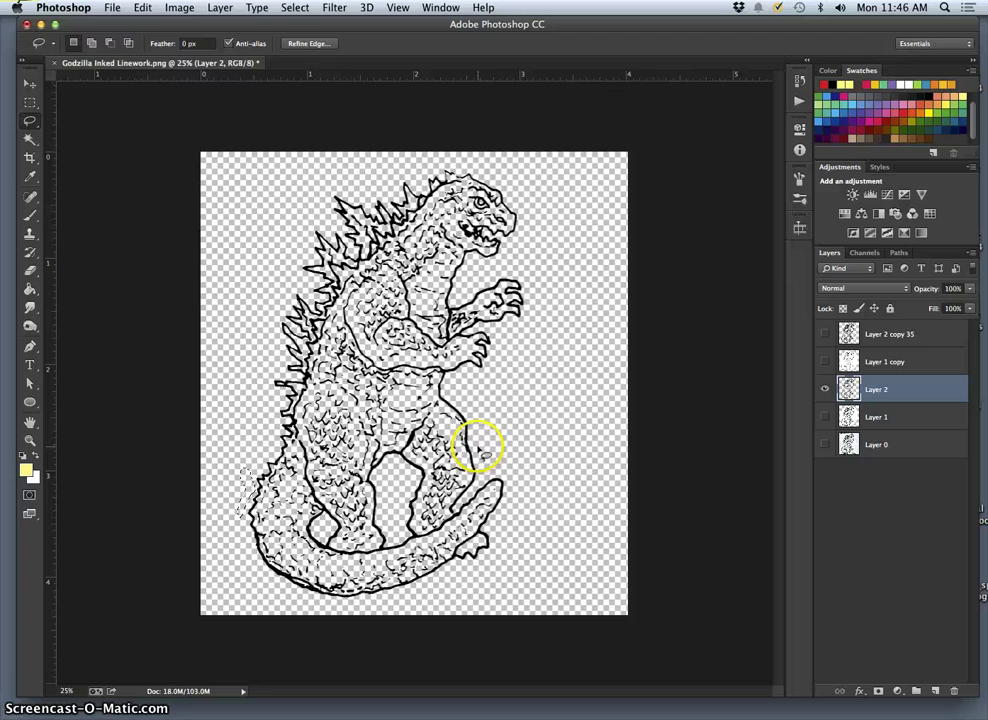
pyautogui.press('super+d')
# Step: Save a PNG copy to the Desktop as "test Godzilla Inked Linework copy.png" with the default PNG options
pyautogui.click(112, 8)
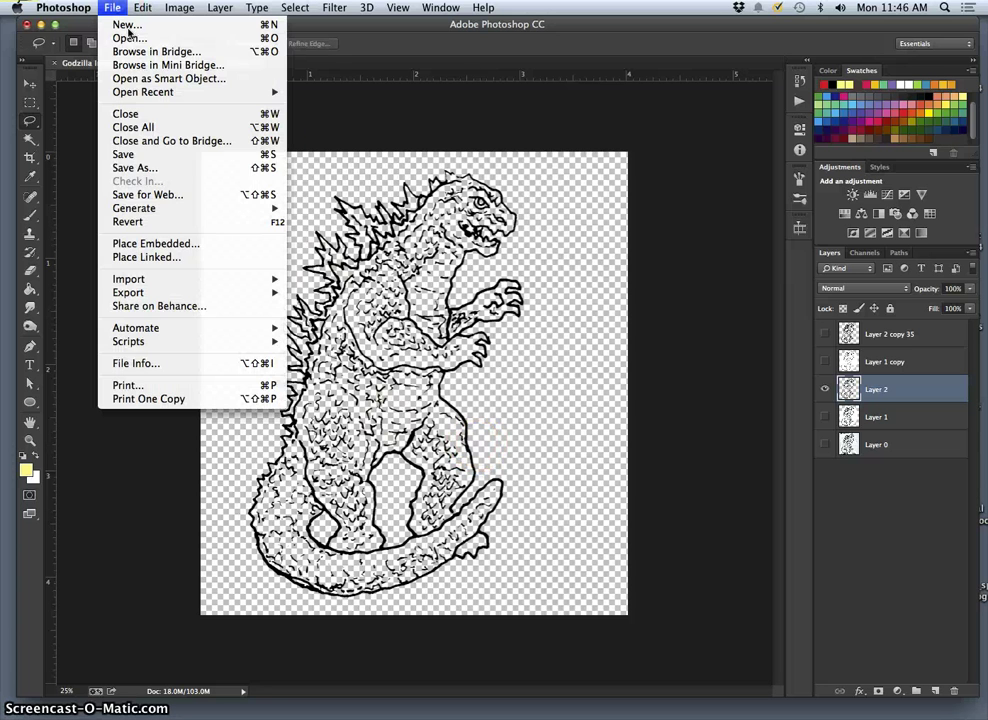
pyautogui.click(120, 167)
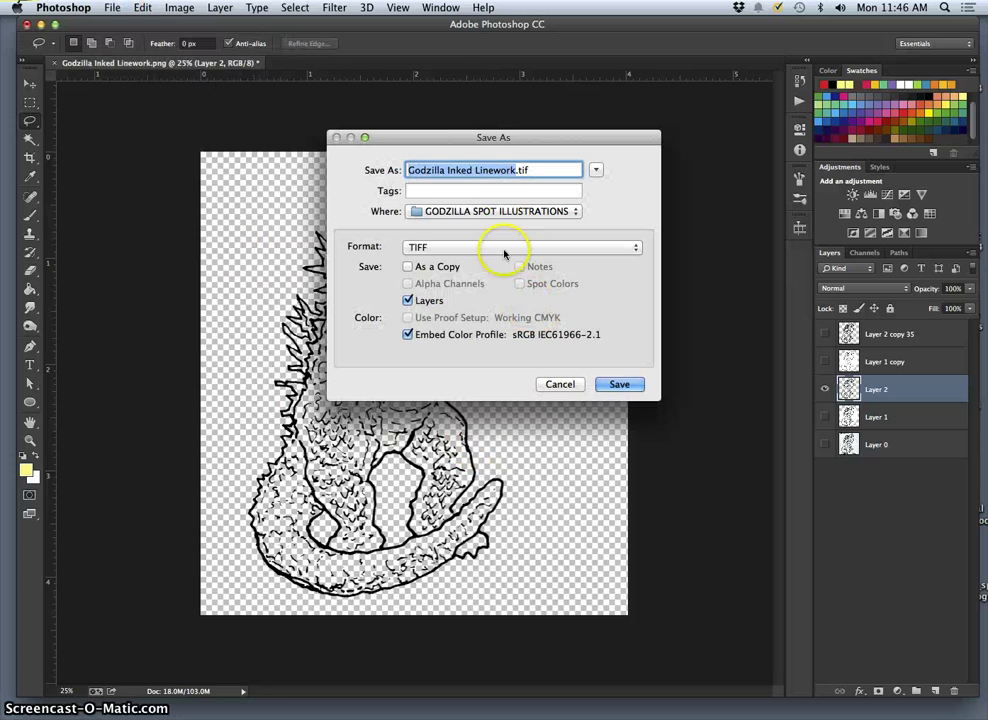
pyautogui.click(490, 246)
pyautogui.click(467, 196)
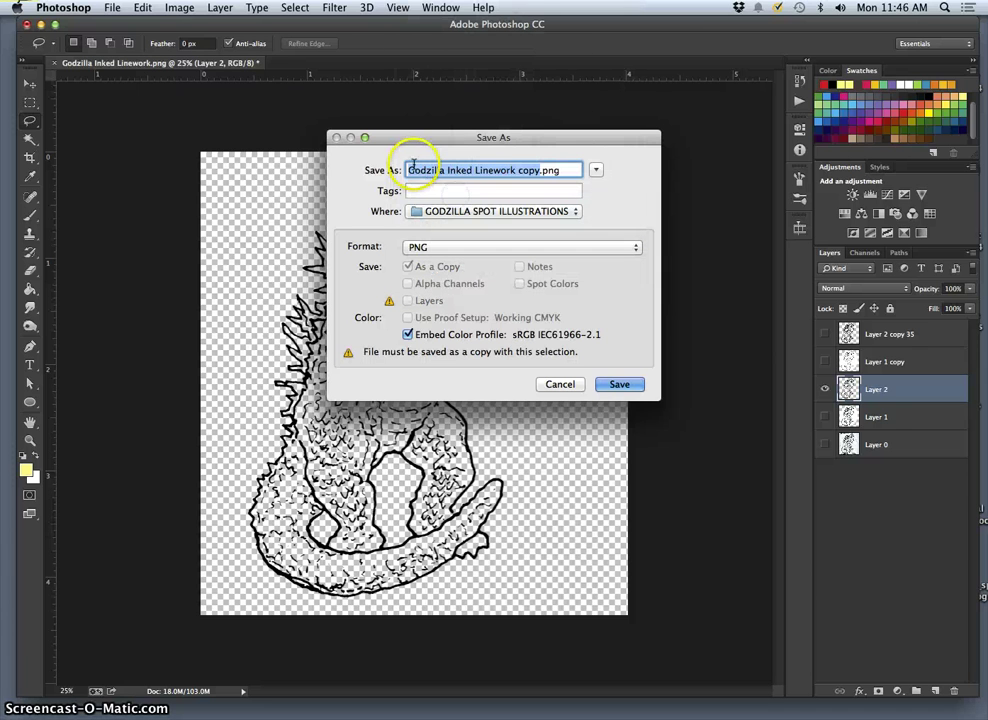
pyautogui.click(406, 171)
pyautogui.write('test')
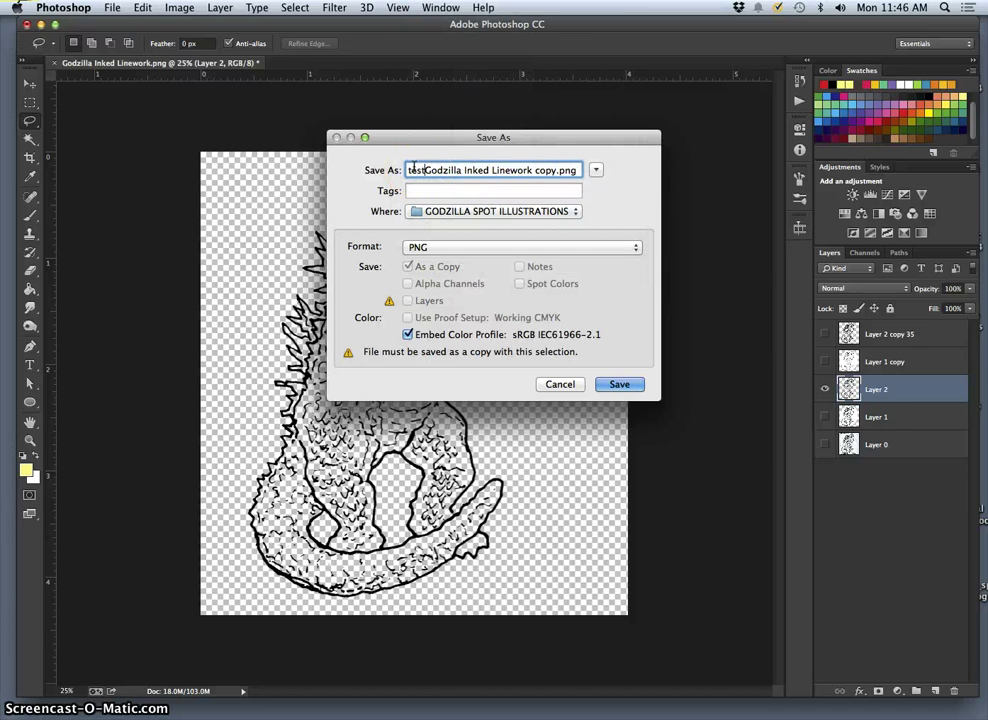
pyautogui.press('super+d')
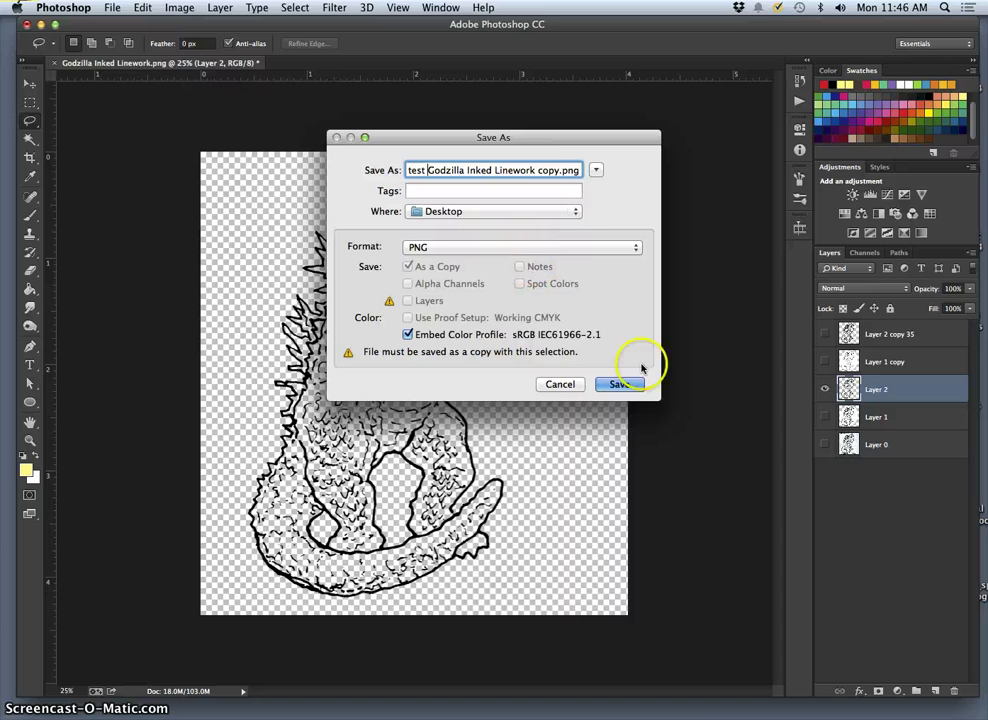
pyautogui.click(636, 386)
pyautogui.click(561, 226)
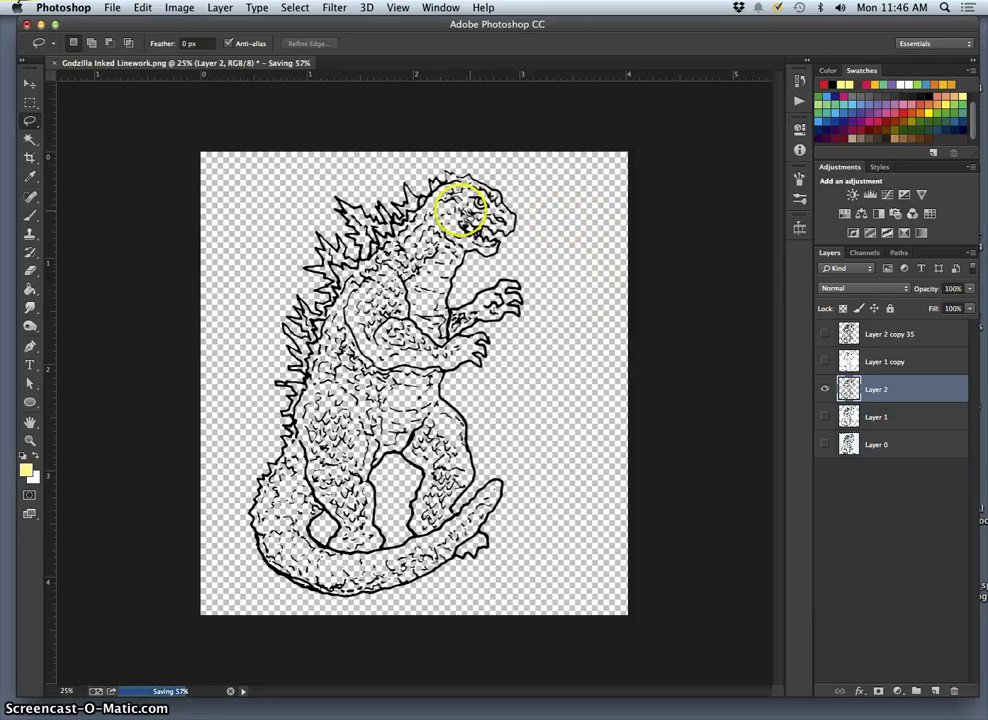
# Step: Minimize Photoshop, move "test Godzilla Inked Linework copy.png" to a clear spot on the desktop, and open it with Adobe Illustrator CC
pyautogui.click(40, 25)
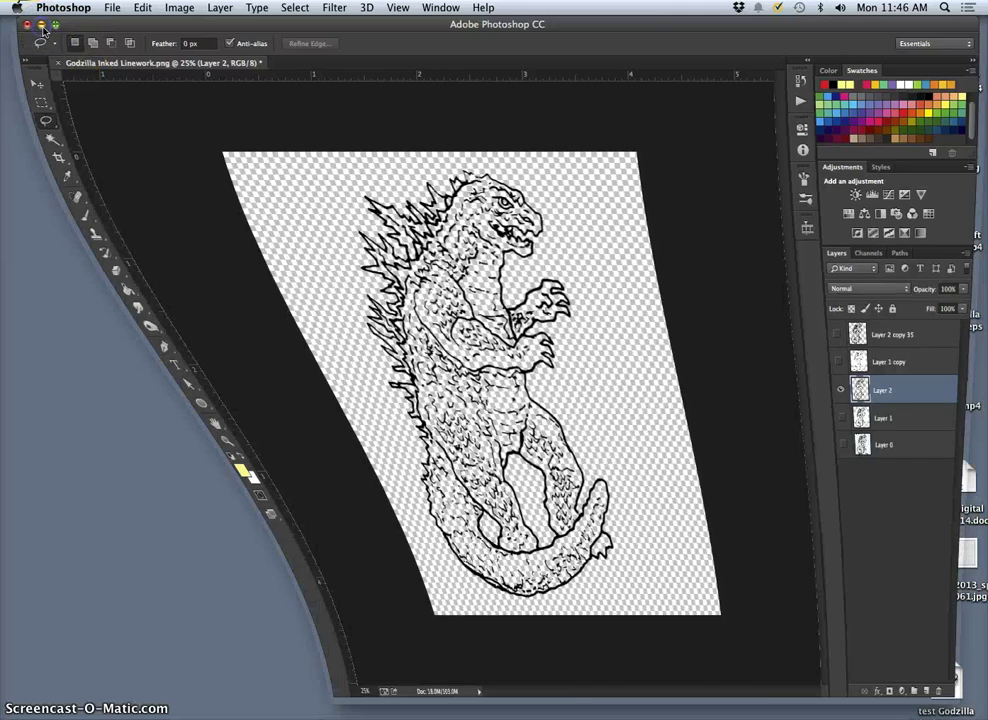
pyautogui.click(855, 337)
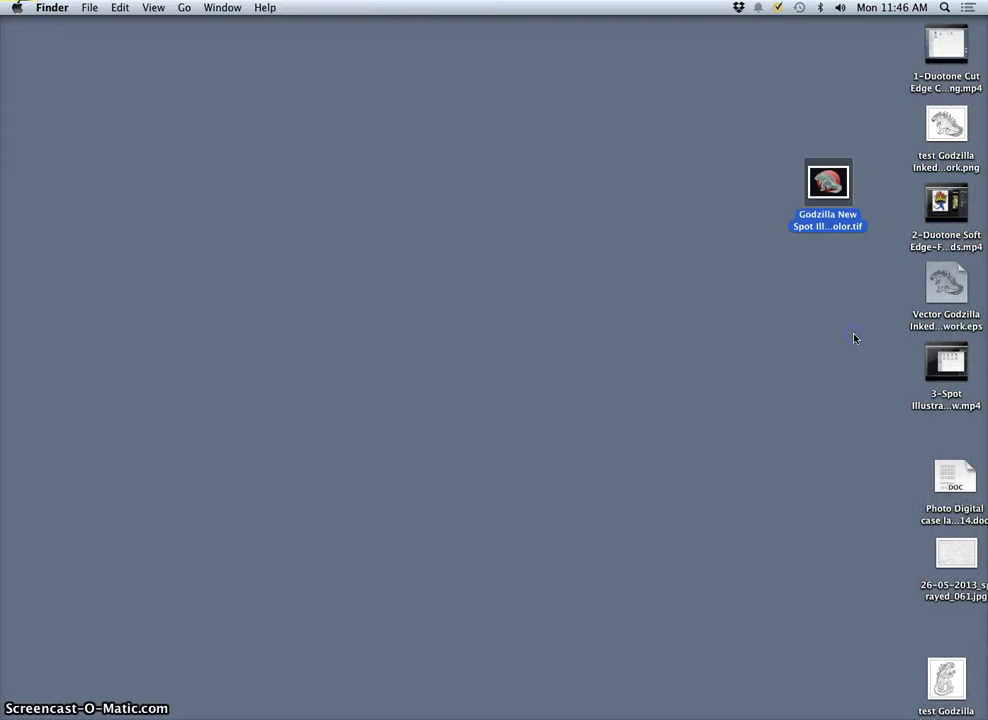
pyautogui.moveTo(955, 697); pyautogui.dragTo(847, 322)
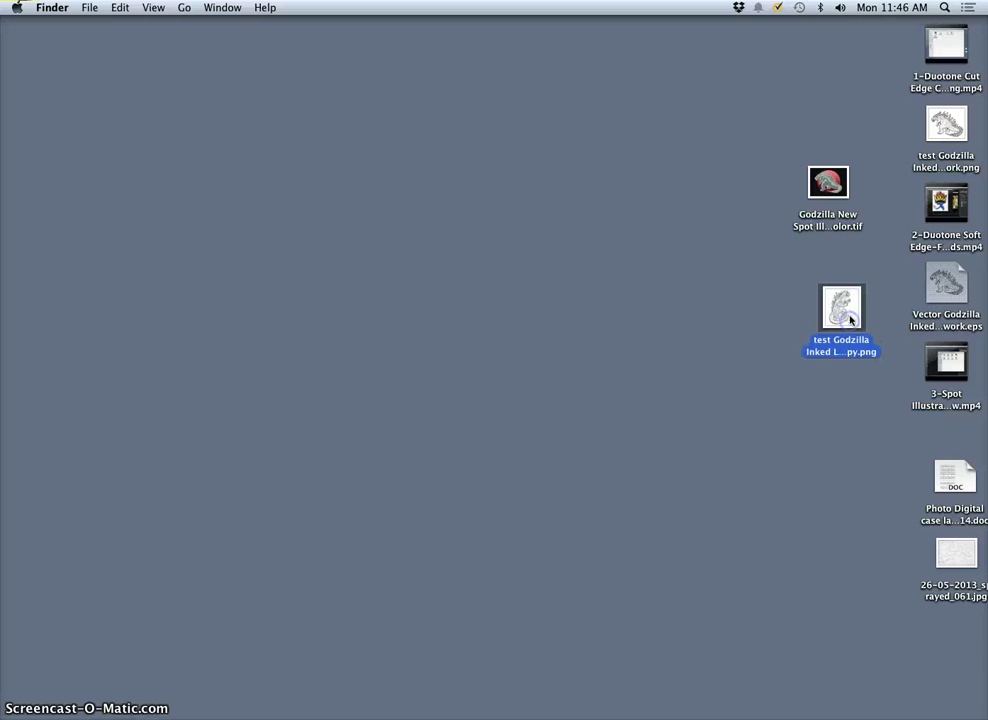
pyautogui.rightClick(846, 318)
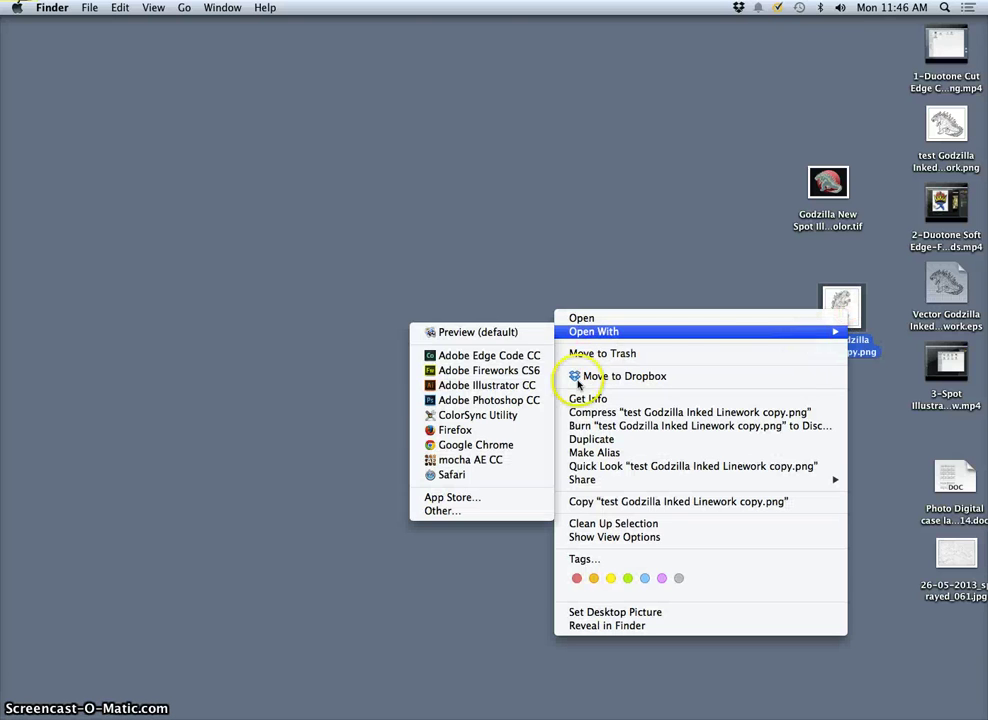
pyautogui.moveTo(578, 332)
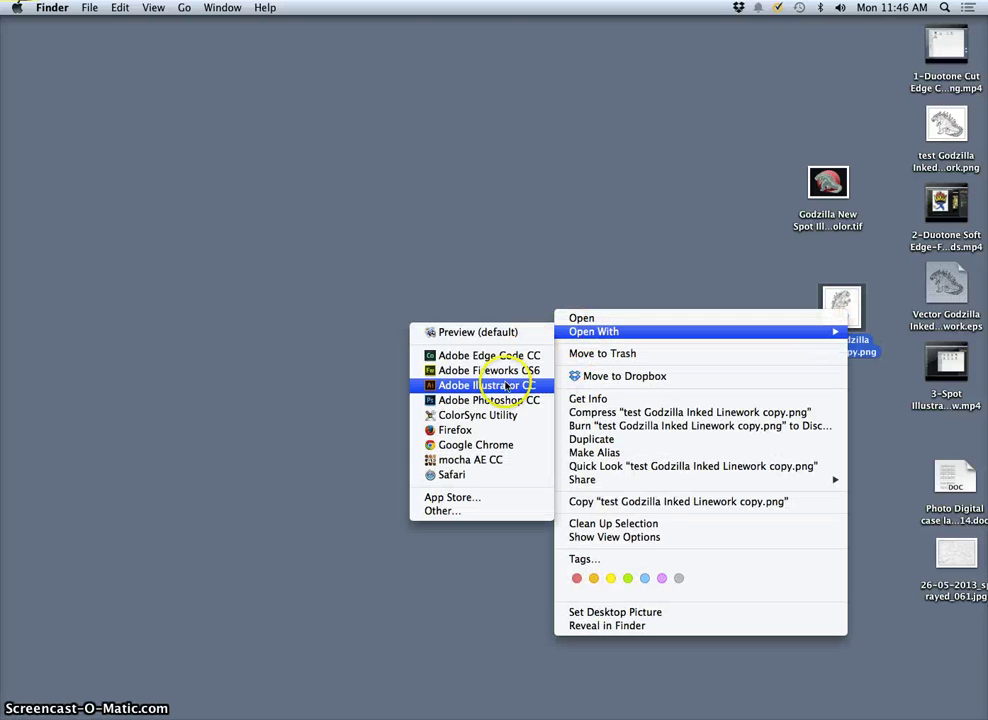
pyautogui.click(504, 382)
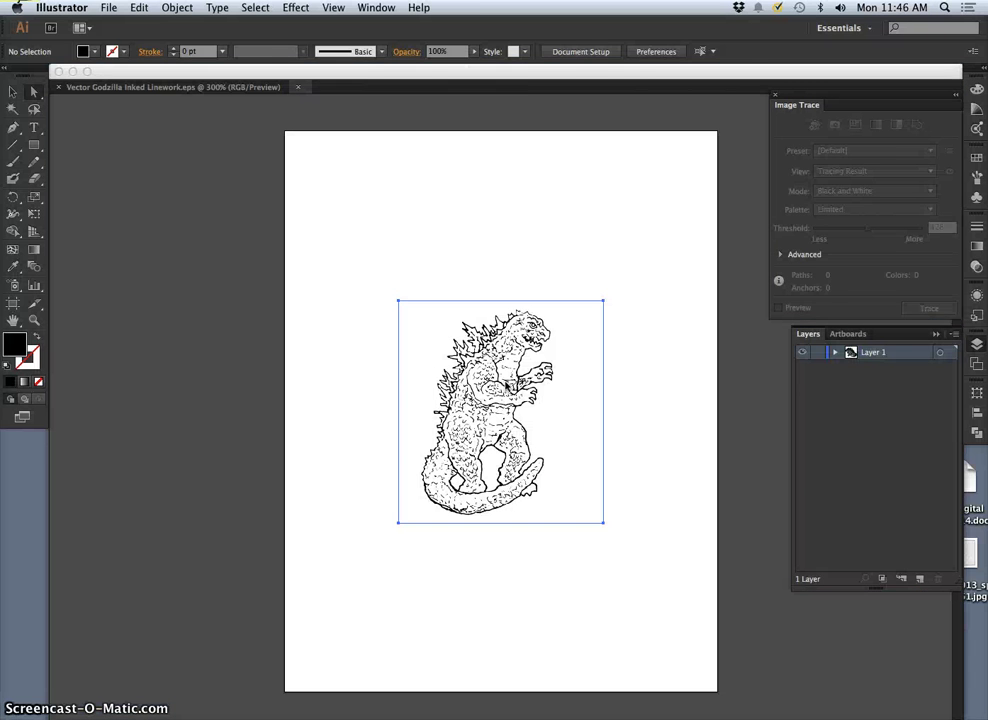
pyautogui.click(517, 366)
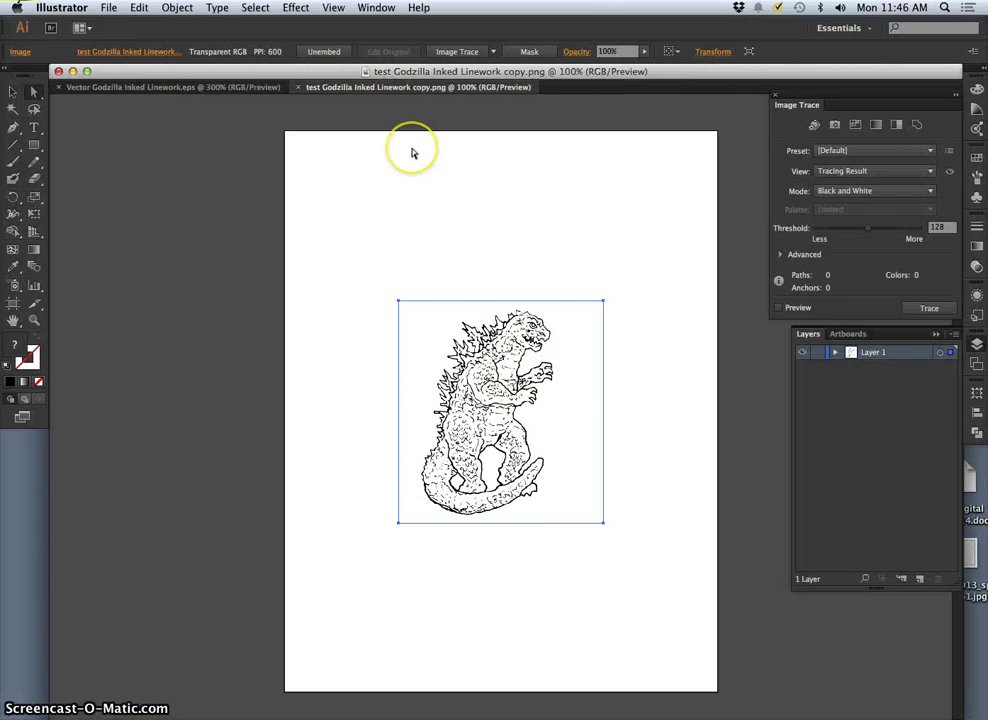
# Step: Image-trace the placed Godzilla linework with the Silhouettes preset, accepting the large-image tracing prompt
pyautogui.press('super+equal')
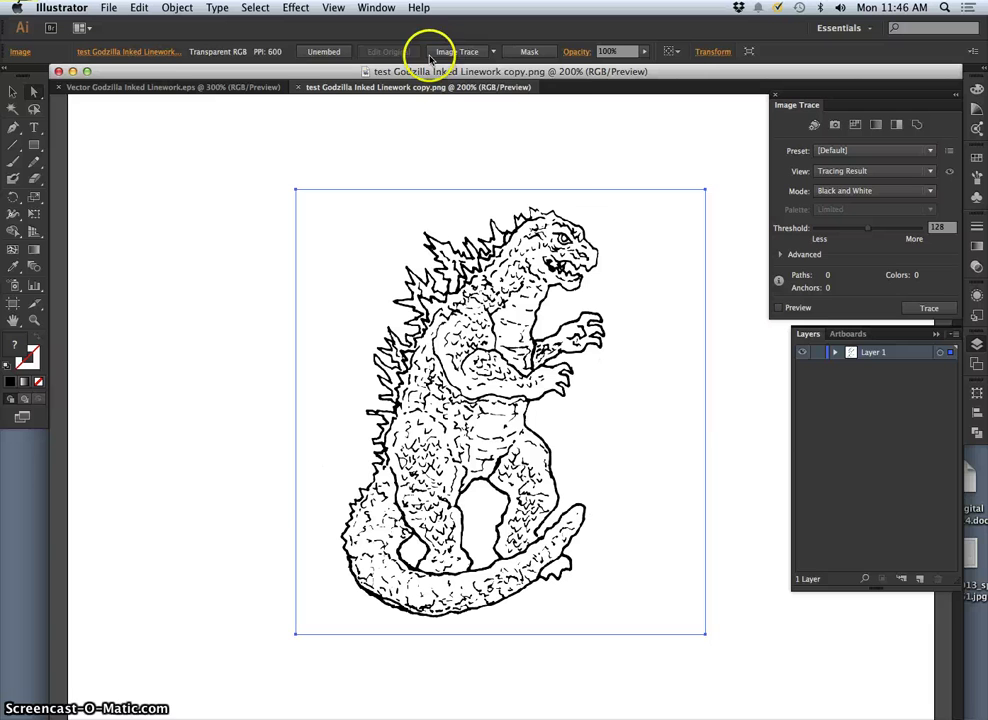
pyautogui.click(494, 52)
pyautogui.click(531, 232)
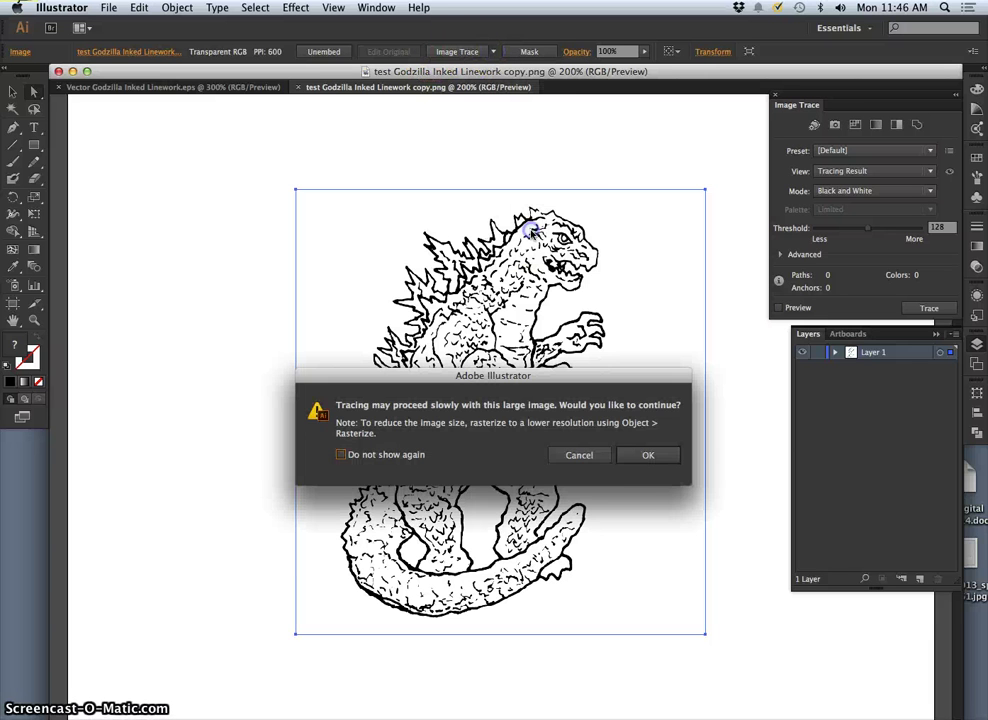
pyautogui.click(646, 455)
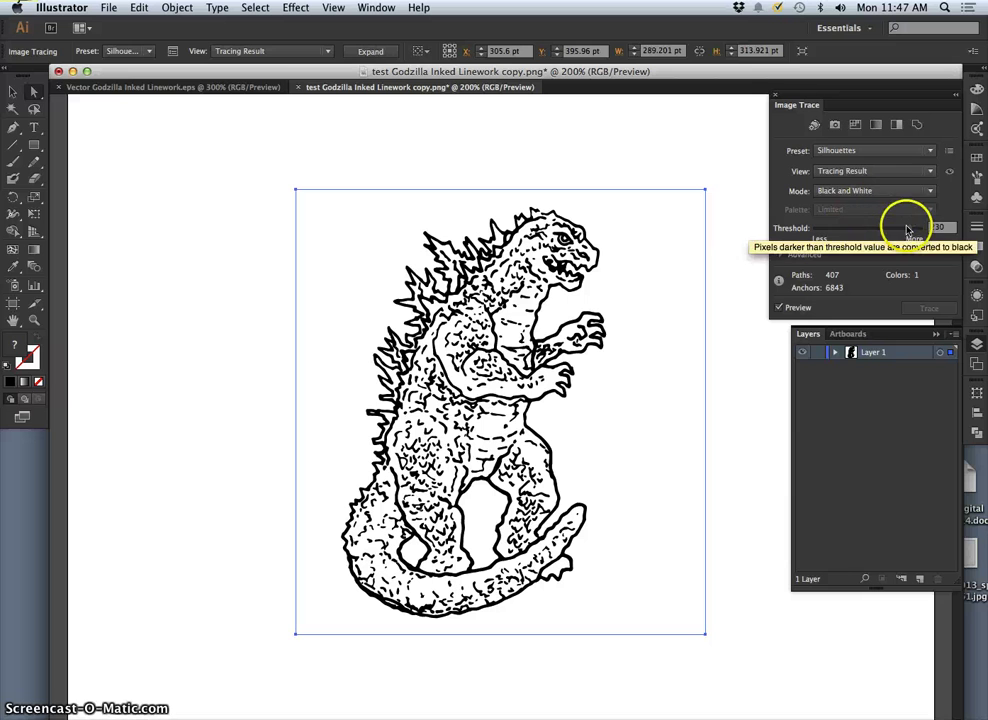
# Step: Set the black-and-white trace threshold to 83, expand the tracing into vector paths, and deselect the artwork
pyautogui.moveTo(907, 230); pyautogui.dragTo(864, 231)
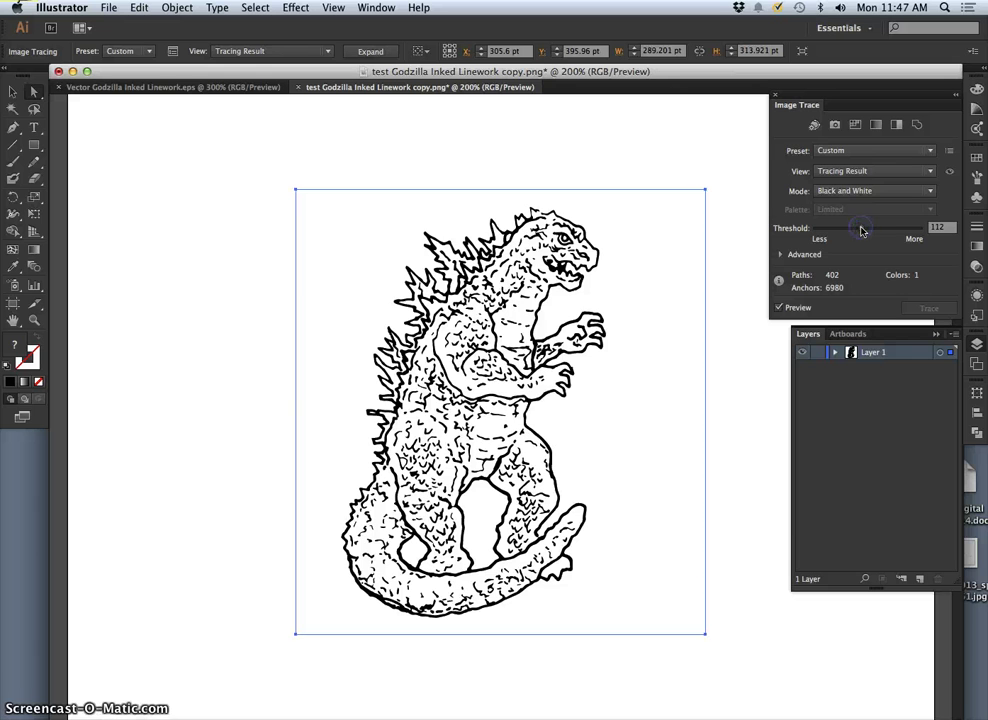
pyautogui.click(860, 231)
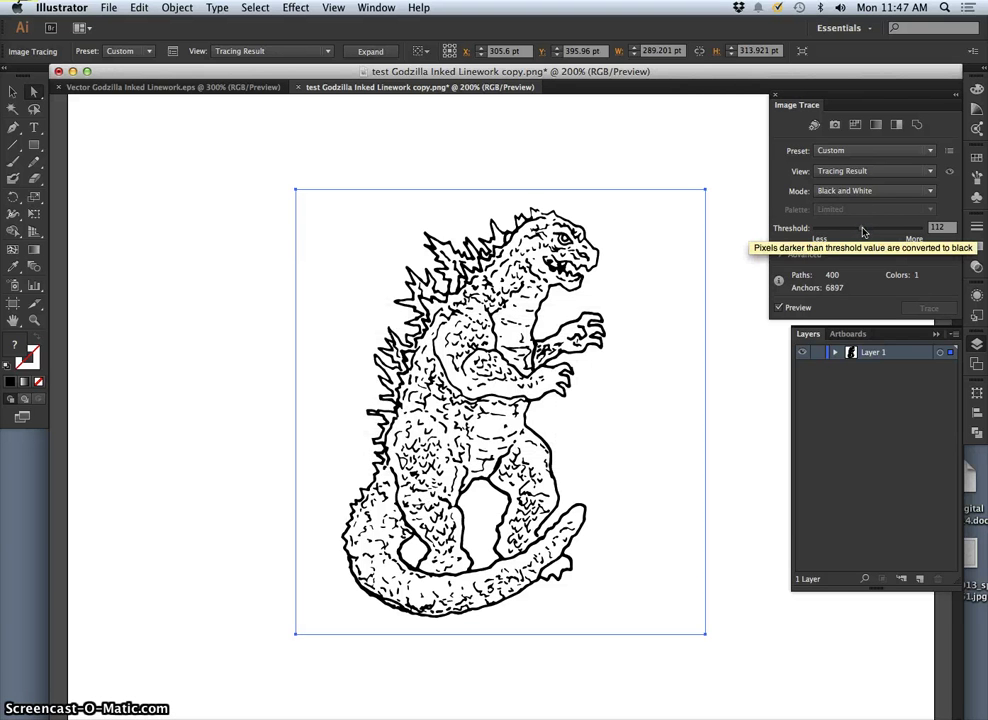
pyautogui.moveTo(864, 232); pyautogui.dragTo(866, 233)
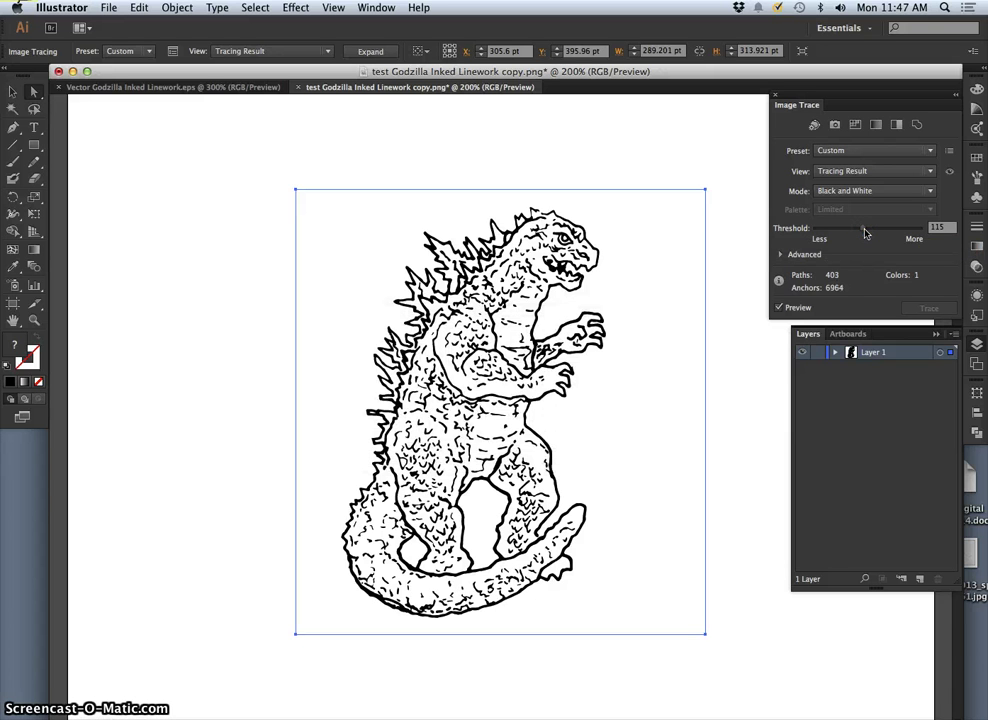
pyautogui.moveTo(866, 233); pyautogui.dragTo(851, 232)
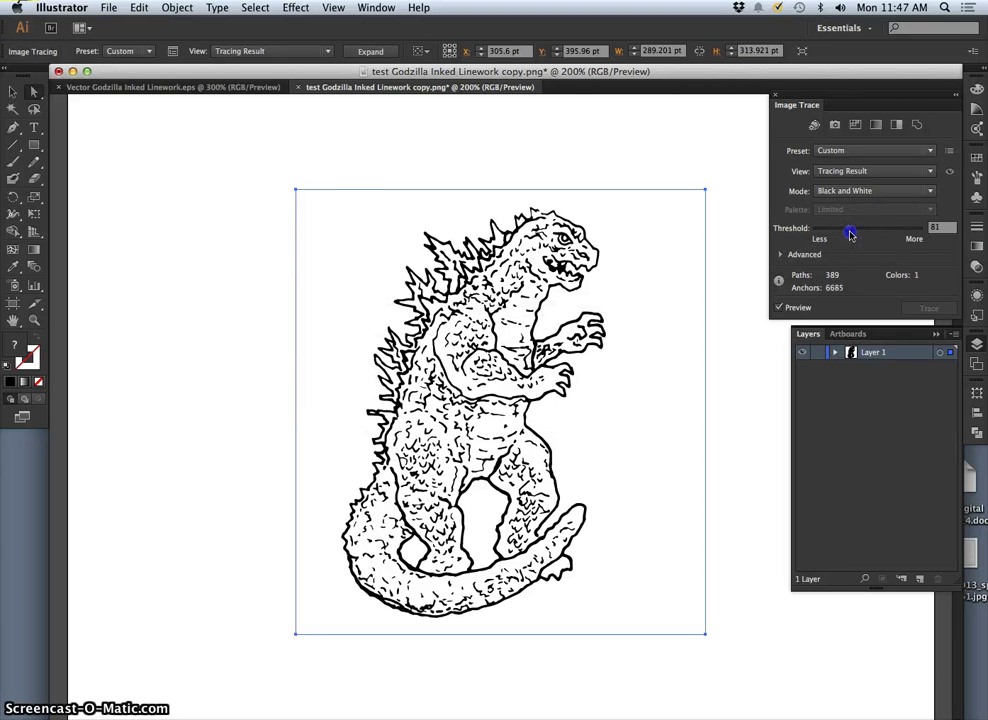
pyautogui.click(851, 236)
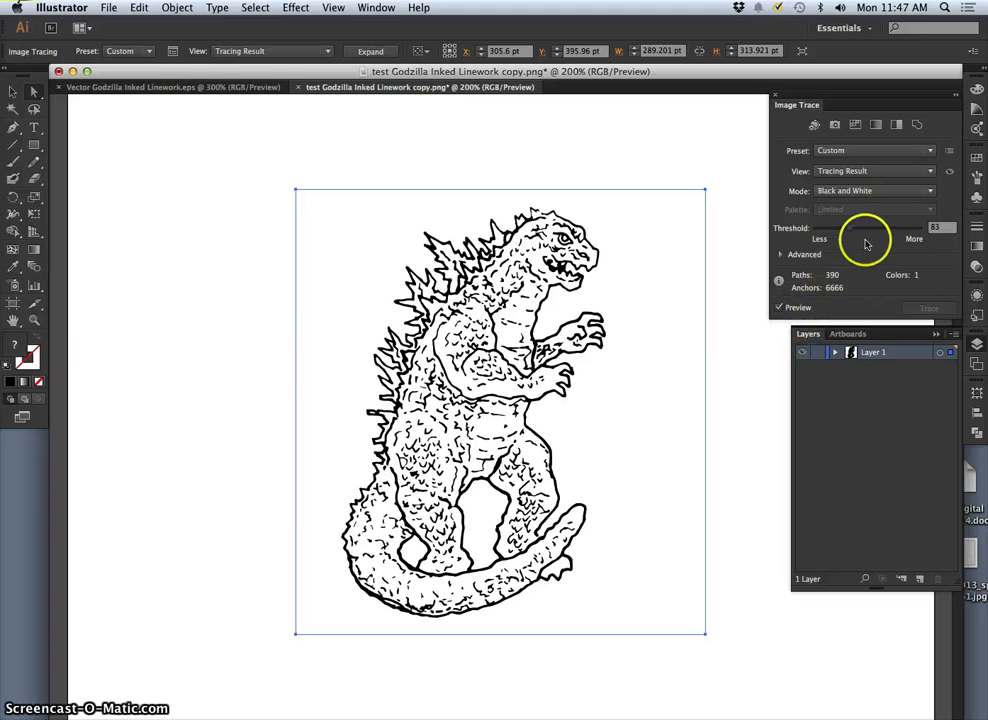
pyautogui.click(370, 51)
pyautogui.click(398, 199)
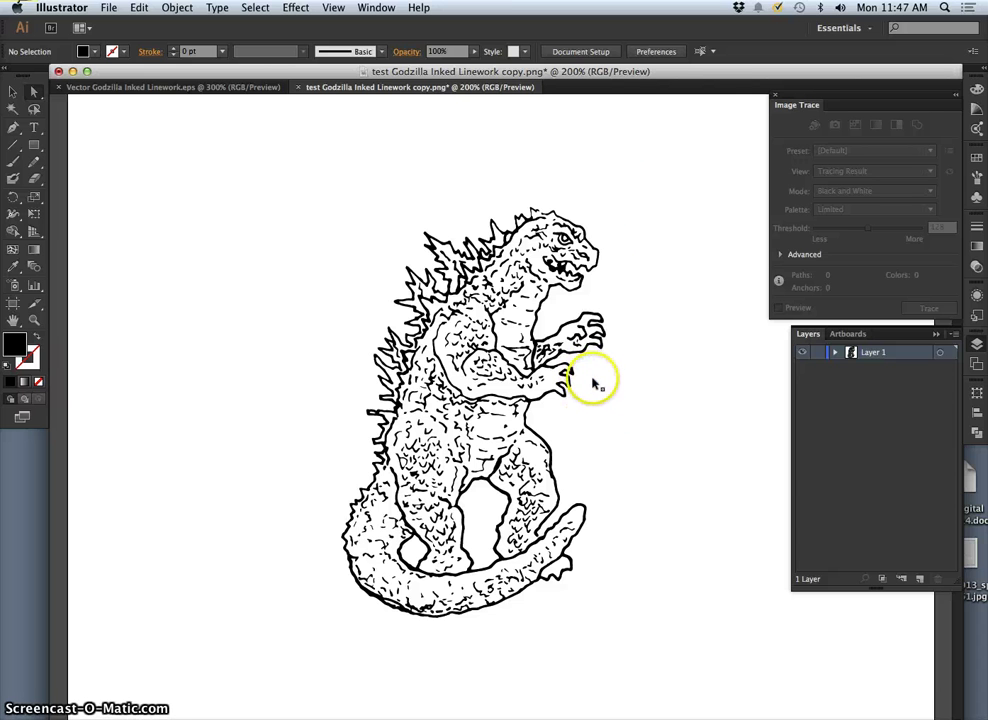
# Step: Examine the edge quality of the traced vector lines up close around the belly, and return to the full-figure view
pyautogui.press('super+equal')
pyautogui.press('super+equal')
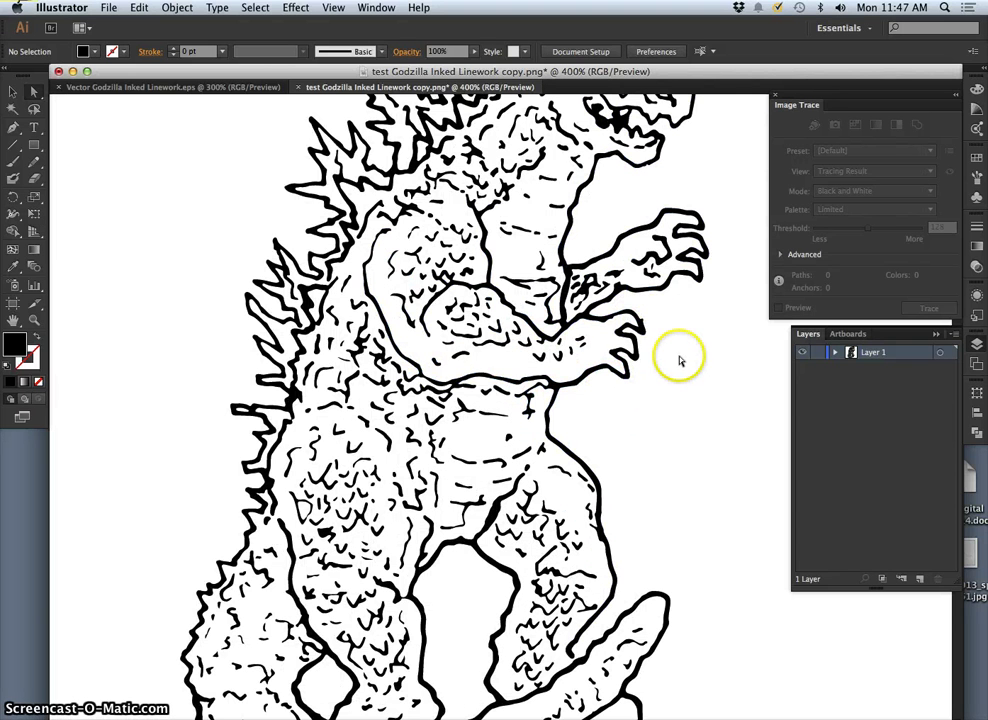
pyautogui.press('super+equal')
pyautogui.press('super+equal')
pyautogui.press('super+equal')
pyautogui.press('super+equal')
pyautogui.press('super+equal')
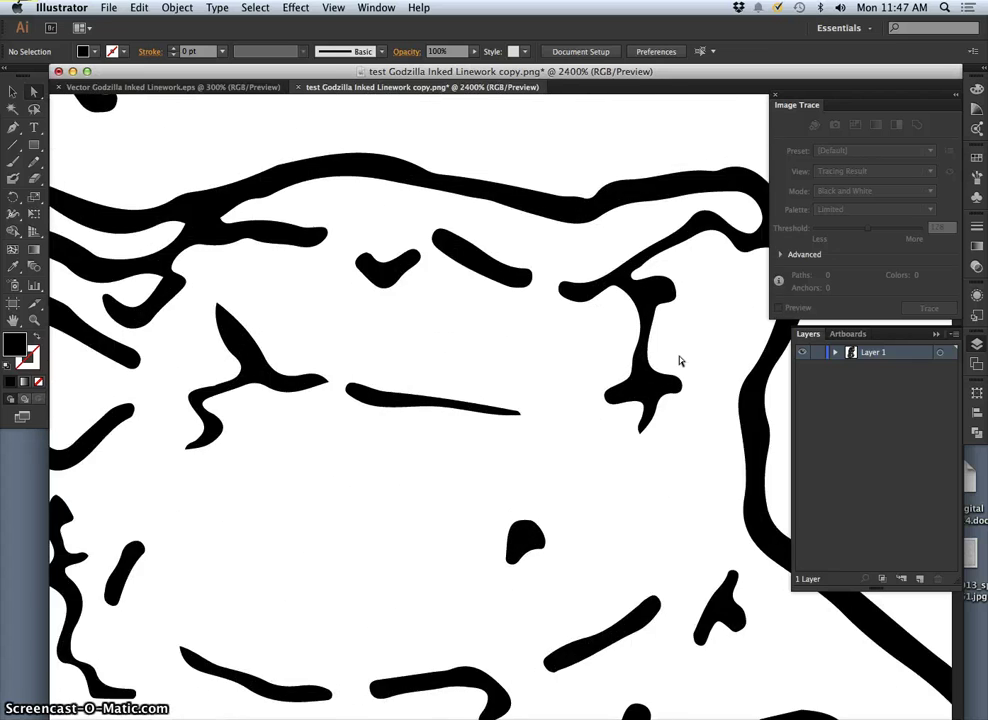
pyautogui.press('super+minus')
pyautogui.press('super+minus')
pyautogui.press('super+minus')
pyautogui.press('super+minus')
pyautogui.press('super+minus')
pyautogui.press('super+minus')
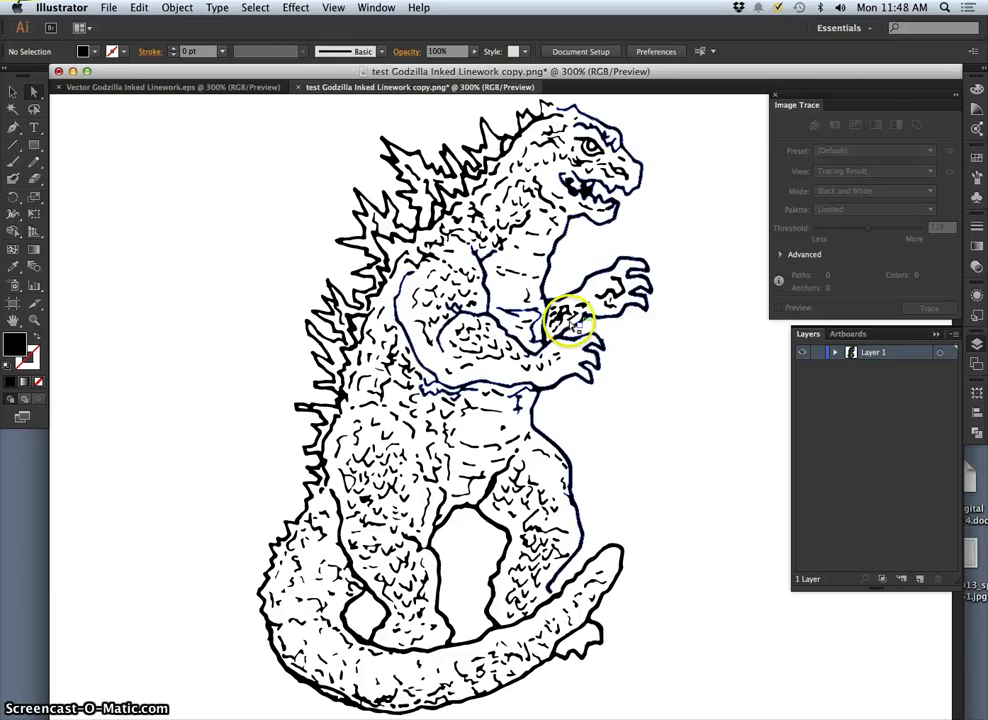
# Step: Start saving the traced artwork under a new name on the Desktop in Adobe Illustrator (ai) format, adding "Vintage" before "Inked" in the file name
pyautogui.click(107, 8)
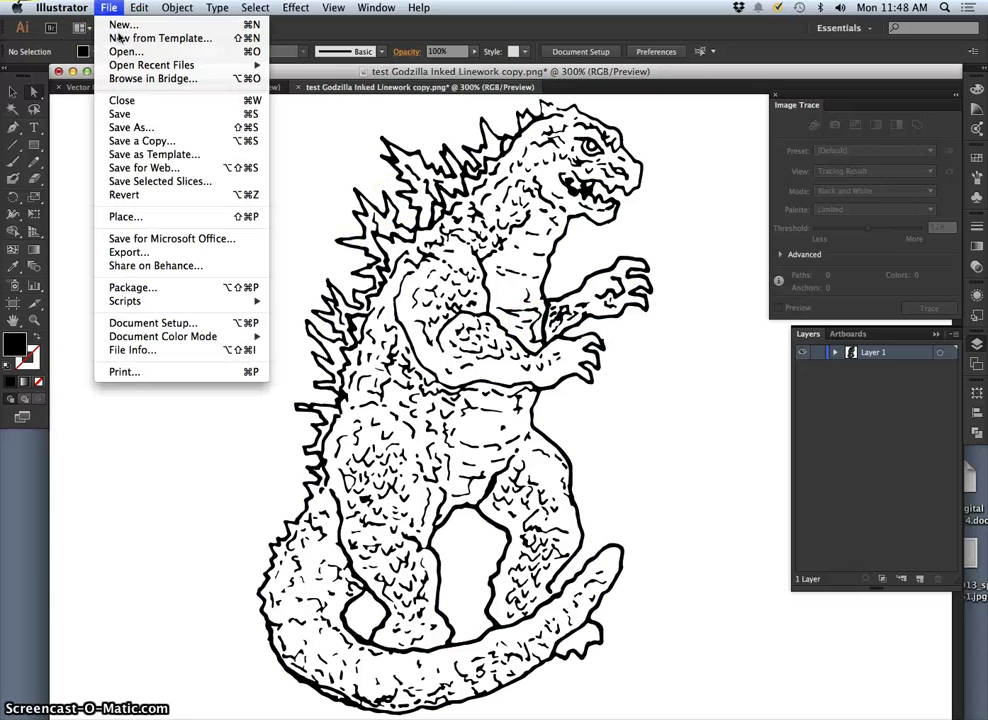
pyautogui.click(131, 127)
pyautogui.click(512, 193)
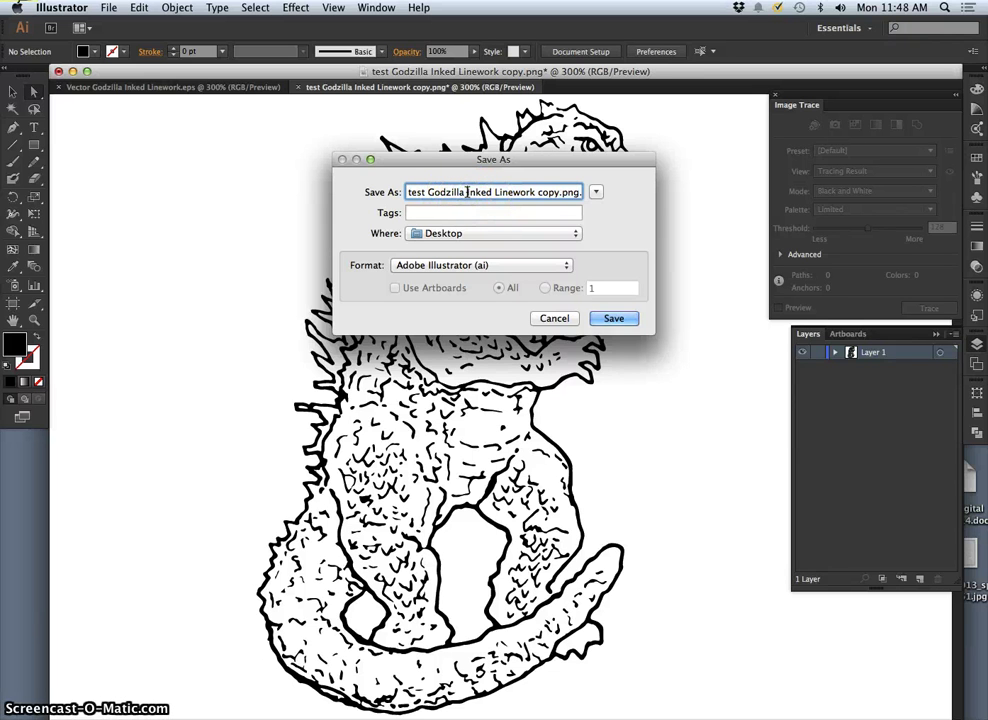
pyautogui.write('O')
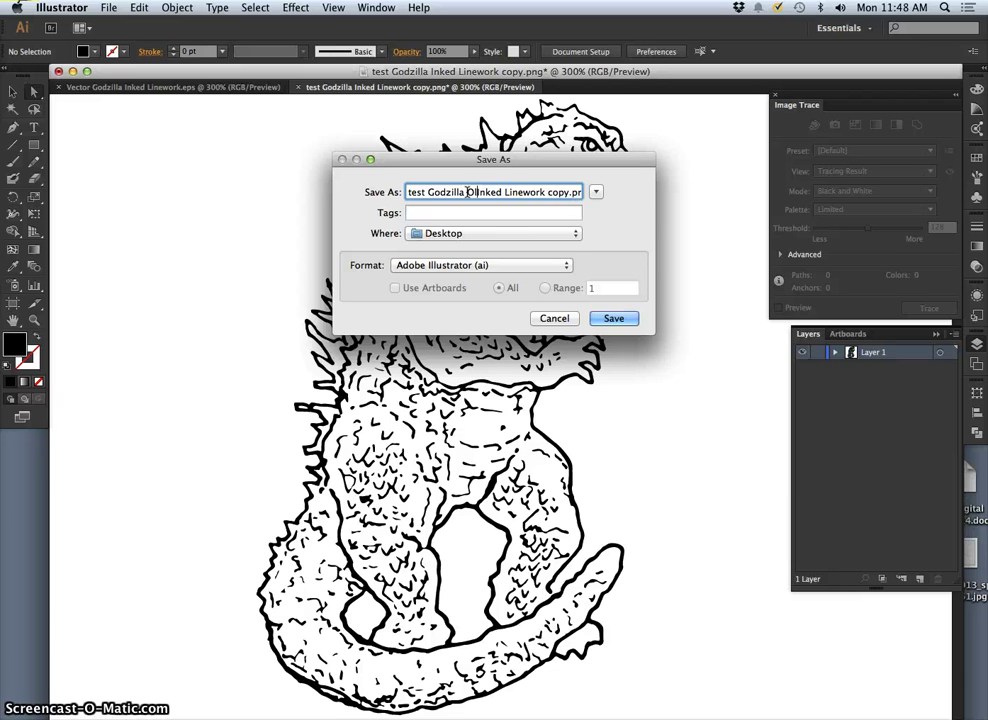
pyautogui.write('V')
pyautogui.press('BackSpace')
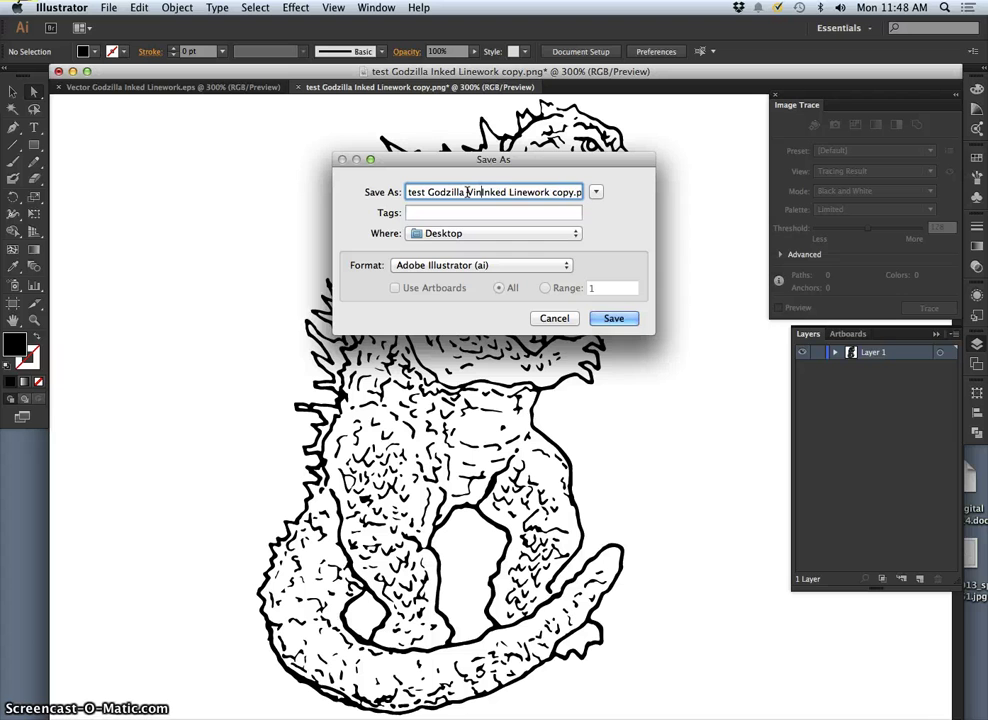
pyautogui.write('intage')
pyautogui.click(467, 192)
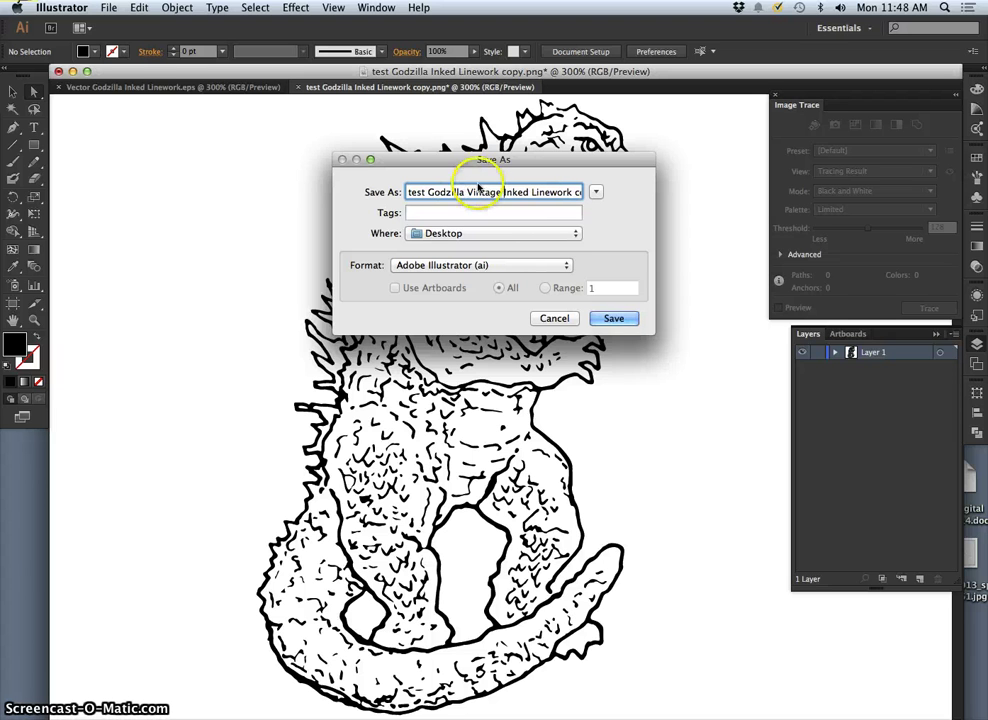
pyautogui.click(431, 194)
pyautogui.tripleClick(431, 194)
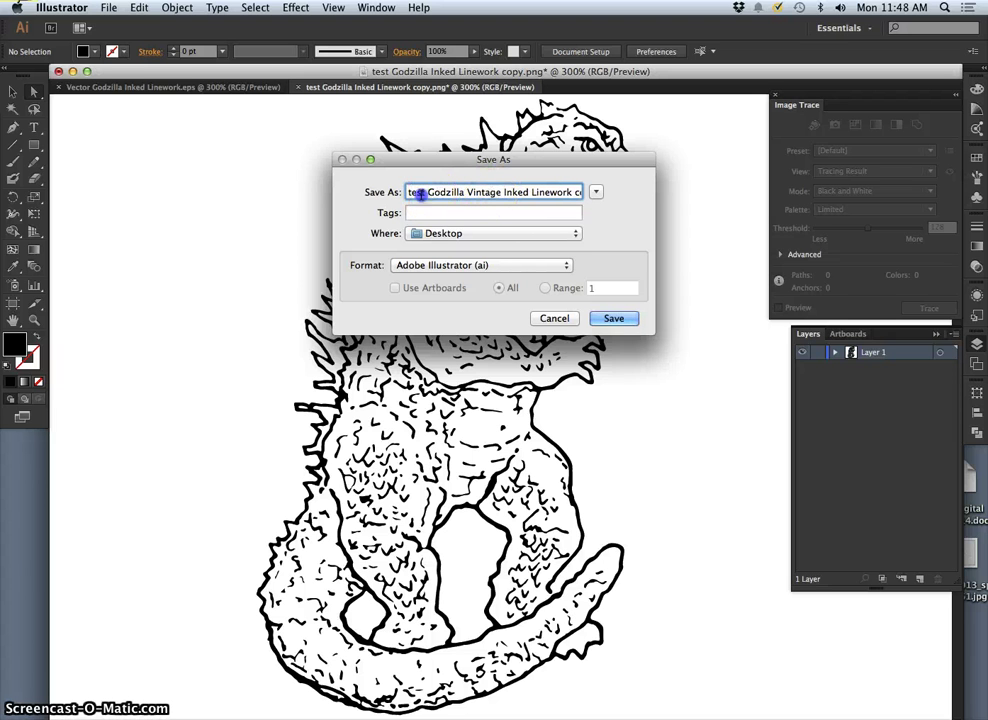